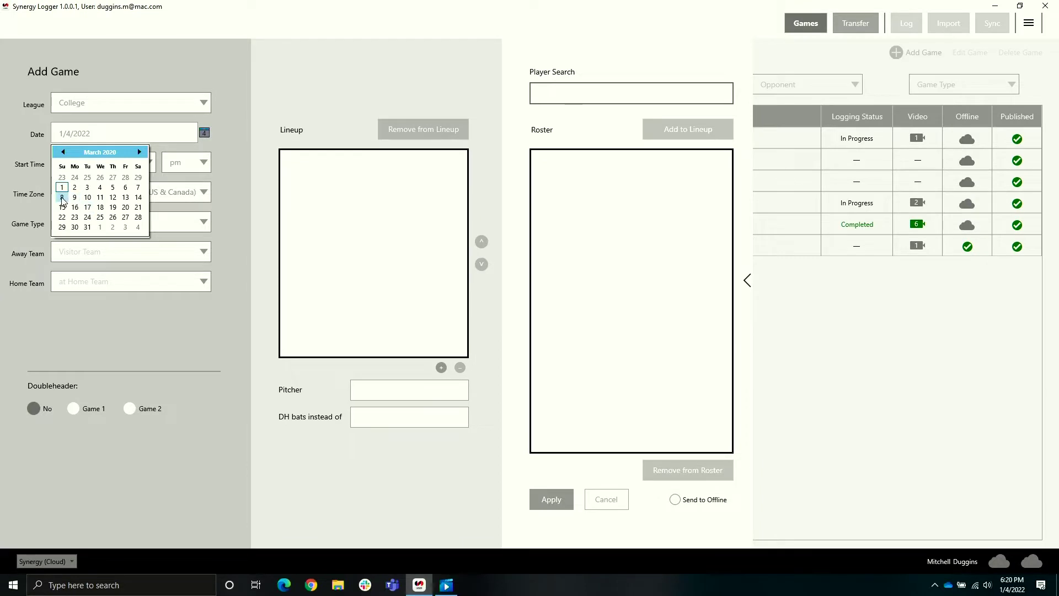
- Schedule the new college game for 3/8/2020 at 7:00 pm Pacific Time (US & Canada) as a Regular Season game
{"action": "left_click", "coordinate": [62, 197]}
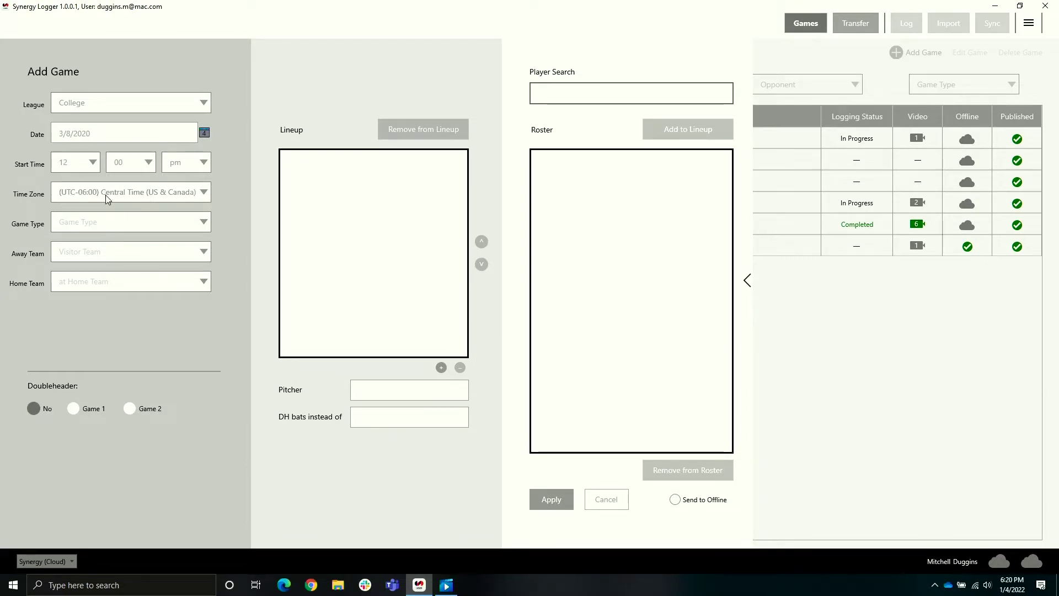
{"action": "left_click", "coordinate": [83, 162]}
{"action": "left_click", "coordinate": [76, 257]}
{"action": "left_click", "coordinate": [102, 221]}
{"action": "left_click", "coordinate": [85, 270]}
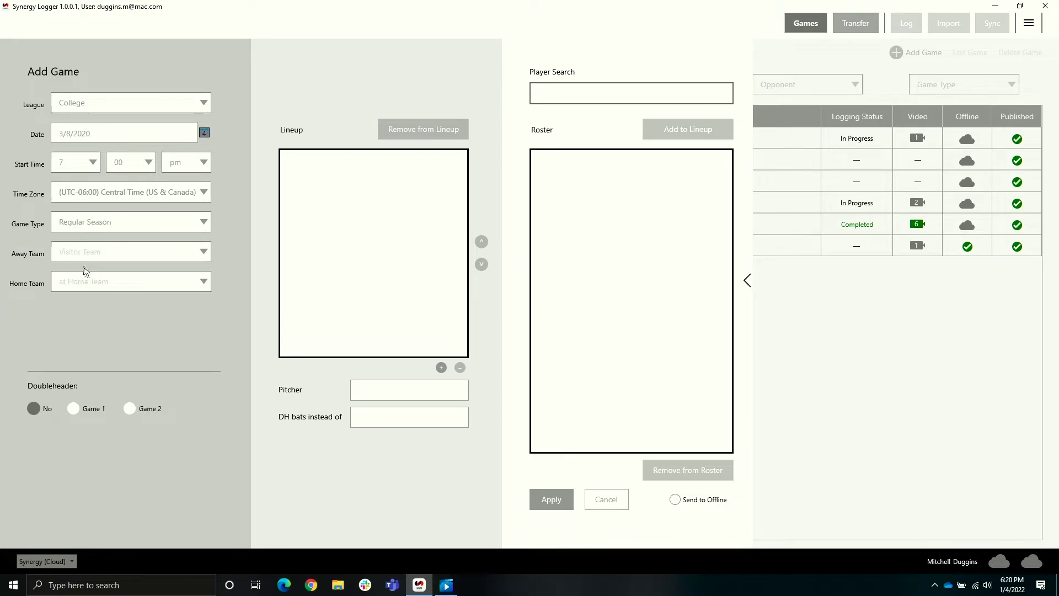
{"action": "left_click", "coordinate": [99, 197]}
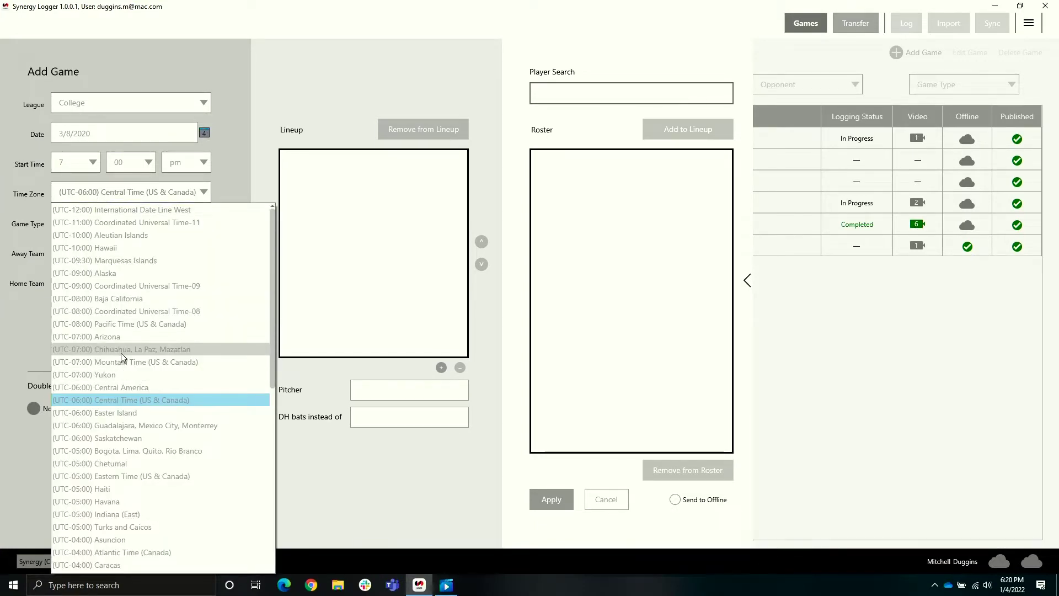
{"action": "left_click", "coordinate": [121, 324]}
- Set Vanderbilt University as the away team and UCLA as the home team
{"action": "left_click", "coordinate": [94, 255]}
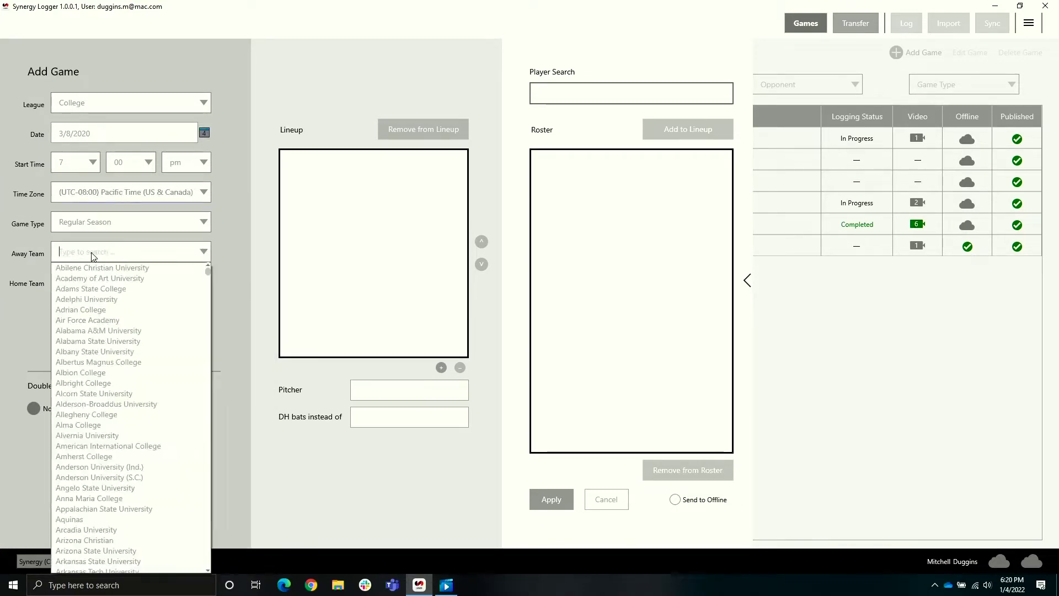
{"action": "type", "text": "van"}
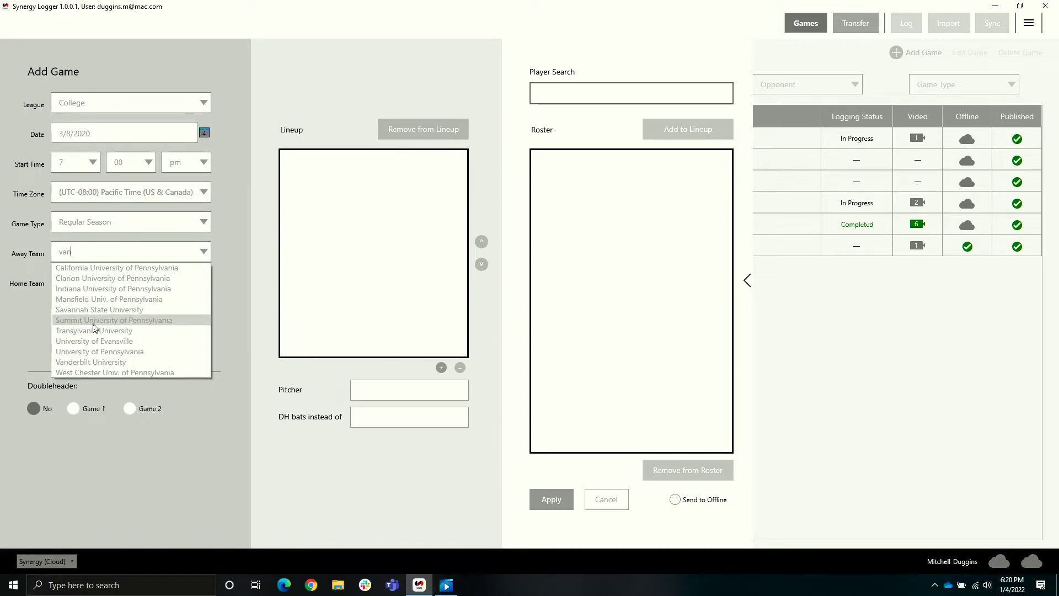
{"action": "left_click", "coordinate": [90, 362]}
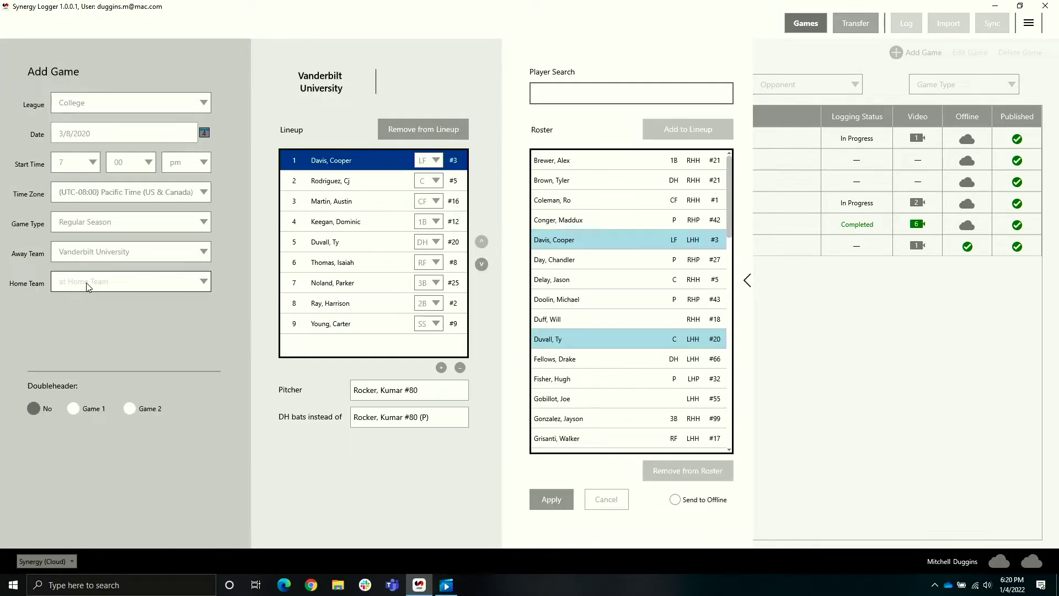
{"action": "left_click", "coordinate": [87, 282]}
{"action": "type", "text": "ucla"}
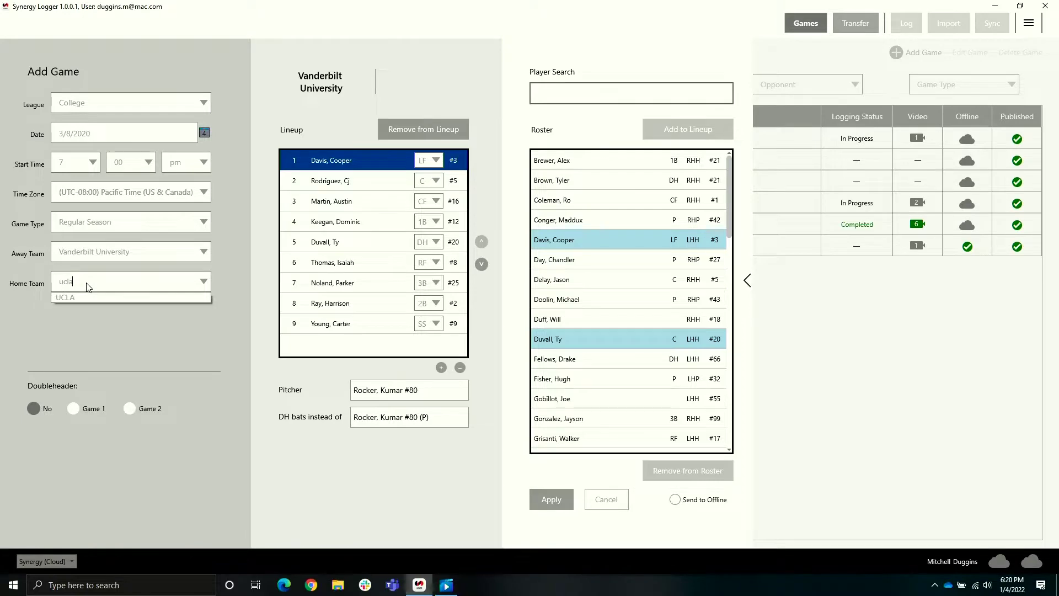
{"action": "left_click", "coordinate": [86, 297]}
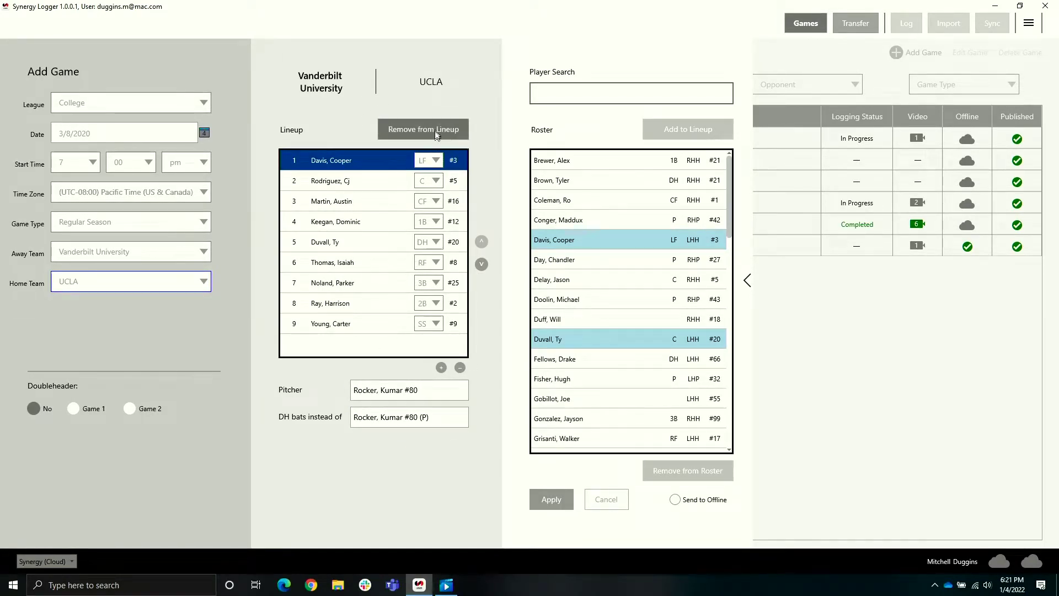
- Check the UCLA lineup, mark the game to be sent to offline, and apply the new game
{"action": "left_click", "coordinate": [431, 83]}
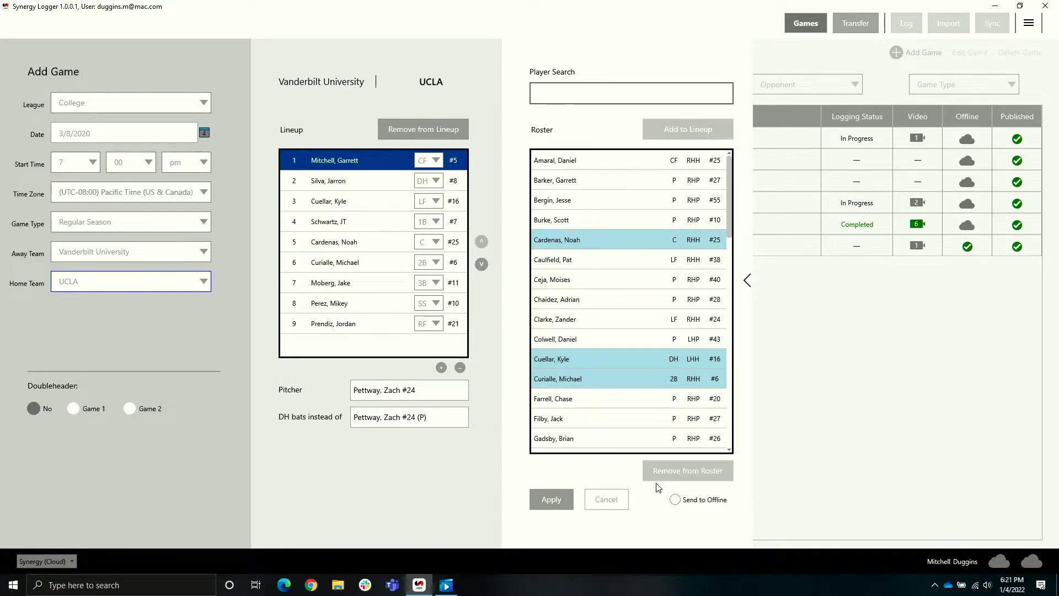
{"action": "left_click", "coordinate": [674, 498]}
{"action": "left_click", "coordinate": [551, 499]}
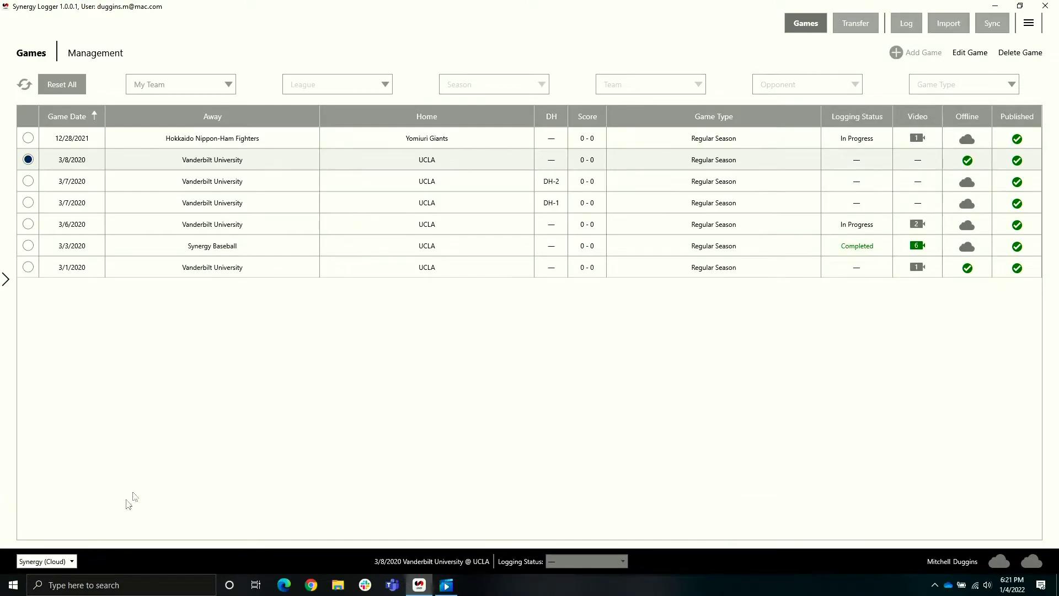
- Switch to the Offline game list and open the 3/8/2020 Vanderbilt at UCLA game for logging in a reduced window
{"action": "left_click", "coordinate": [58, 561]}
{"action": "left_click", "coordinate": [53, 554]}
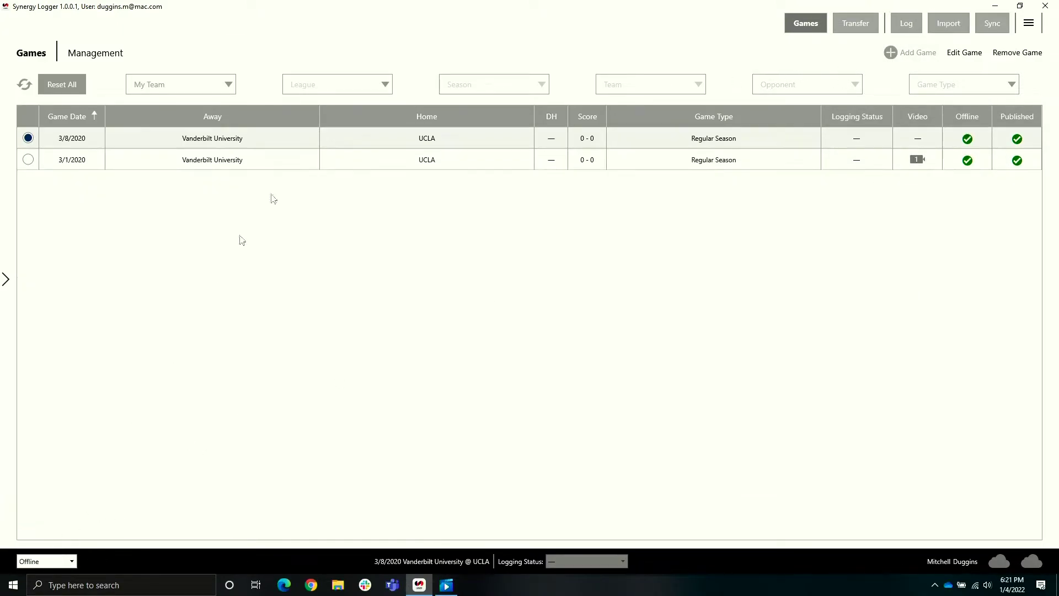
{"action": "double_click", "coordinate": [579, 5]}
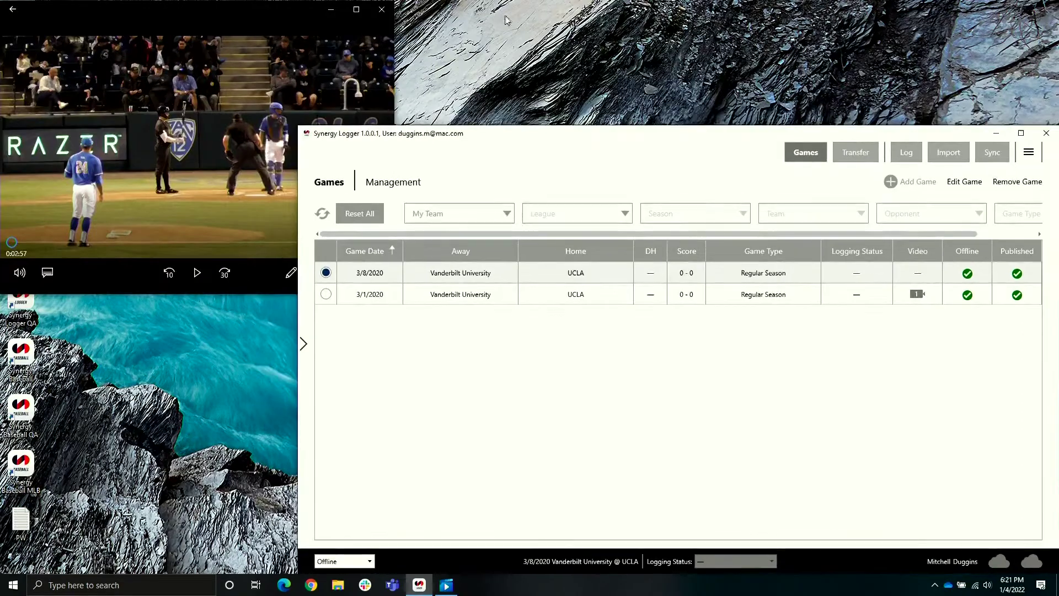
{"action": "left_click", "coordinate": [905, 152]}
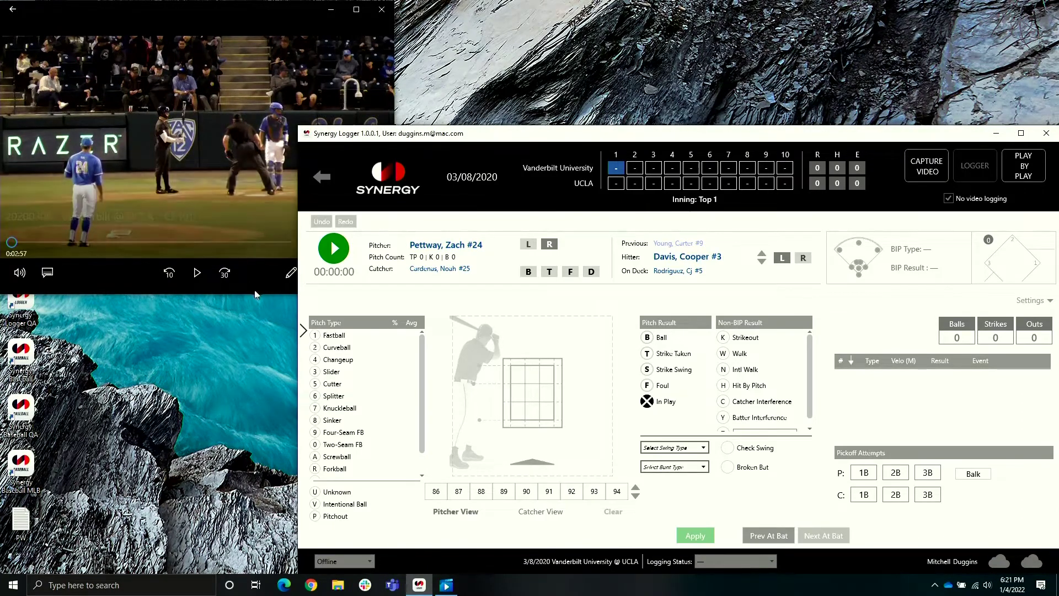
- Play the game video and log the first pitch clip as an 89 mph fastball, a ball well outside the zone at mid-height
{"action": "left_click", "coordinate": [199, 271]}
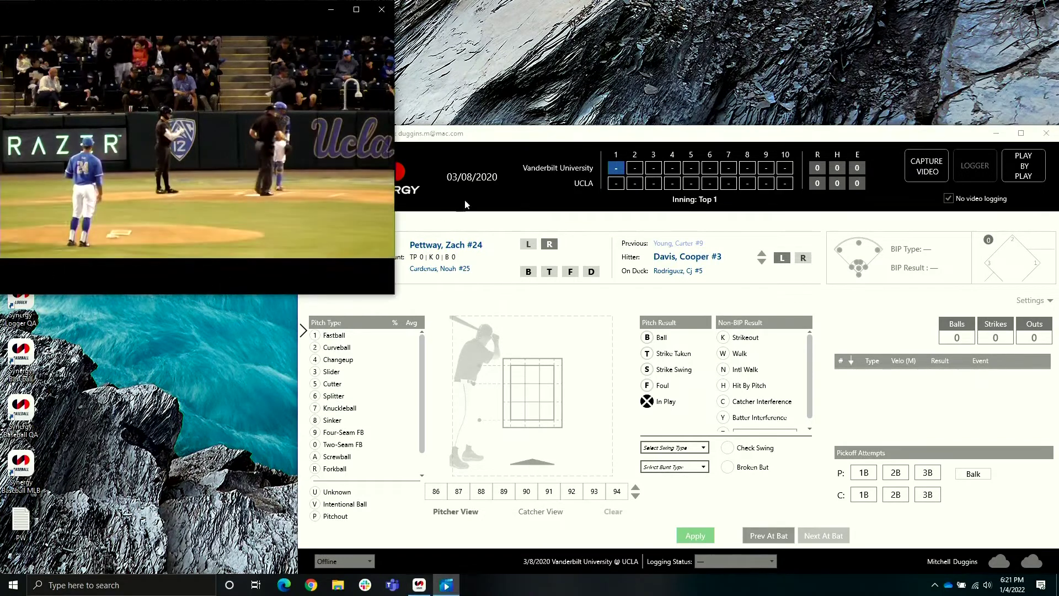
{"action": "left_click", "coordinate": [477, 225]}
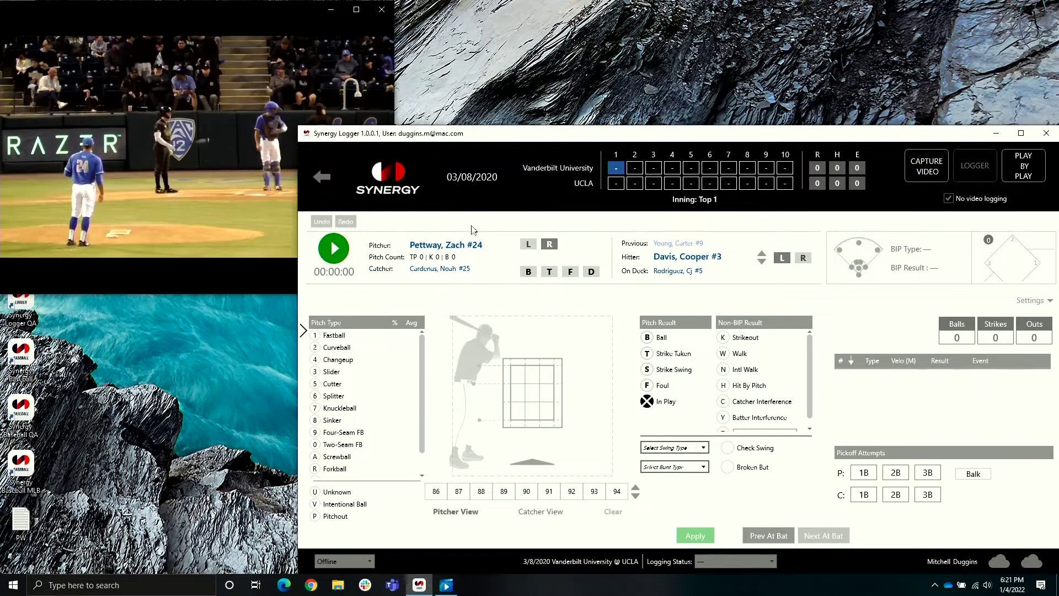
{"action": "left_click", "coordinate": [334, 248]}
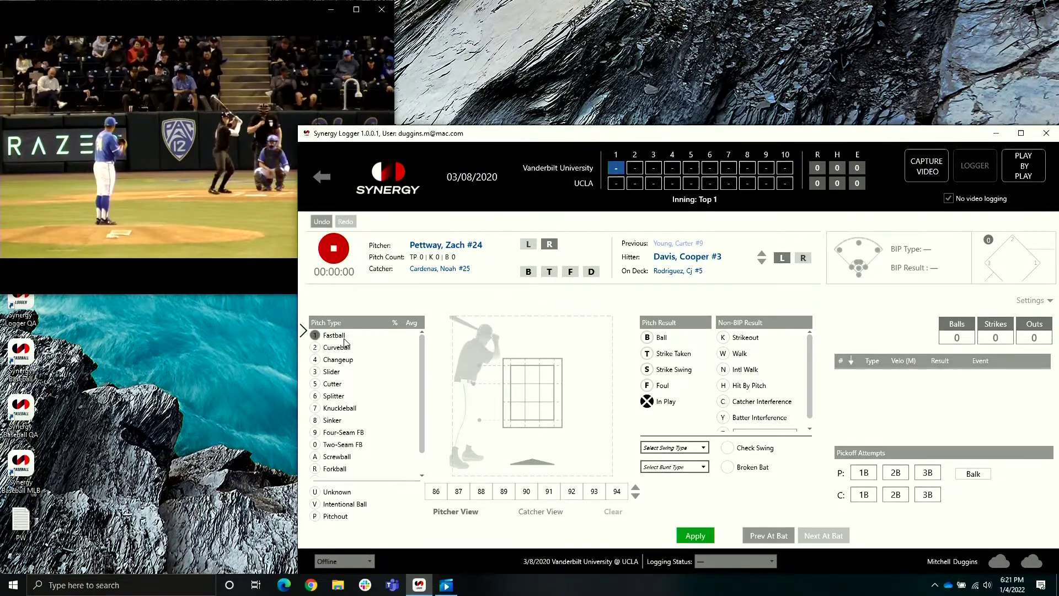
{"action": "left_click", "coordinate": [316, 335]}
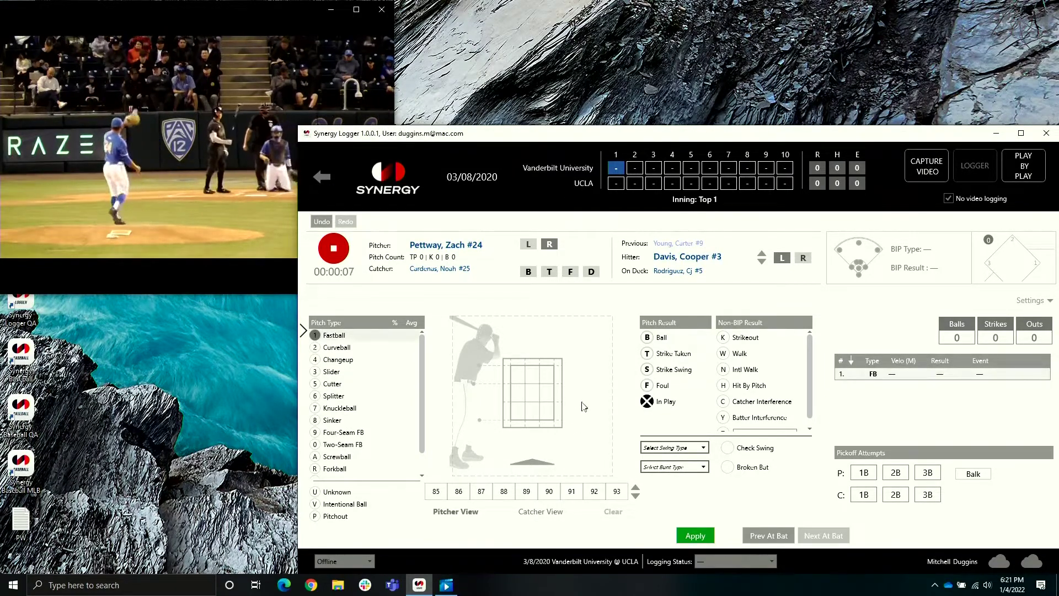
{"action": "key", "text": "b"}
{"action": "left_click", "coordinate": [581, 400]}
{"action": "left_click", "coordinate": [525, 491]}
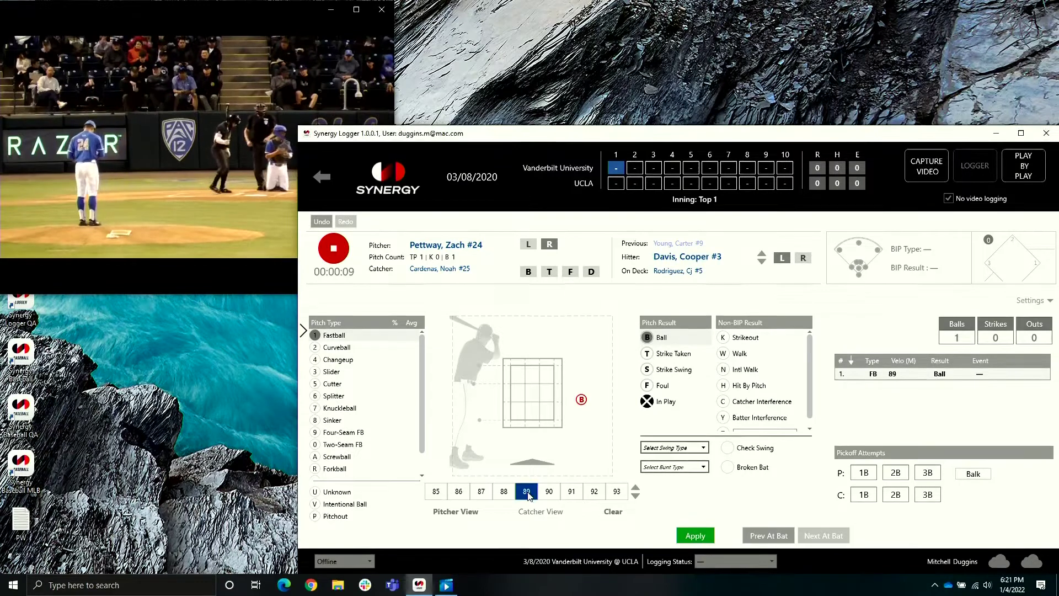
{"action": "left_click", "coordinate": [335, 252]}
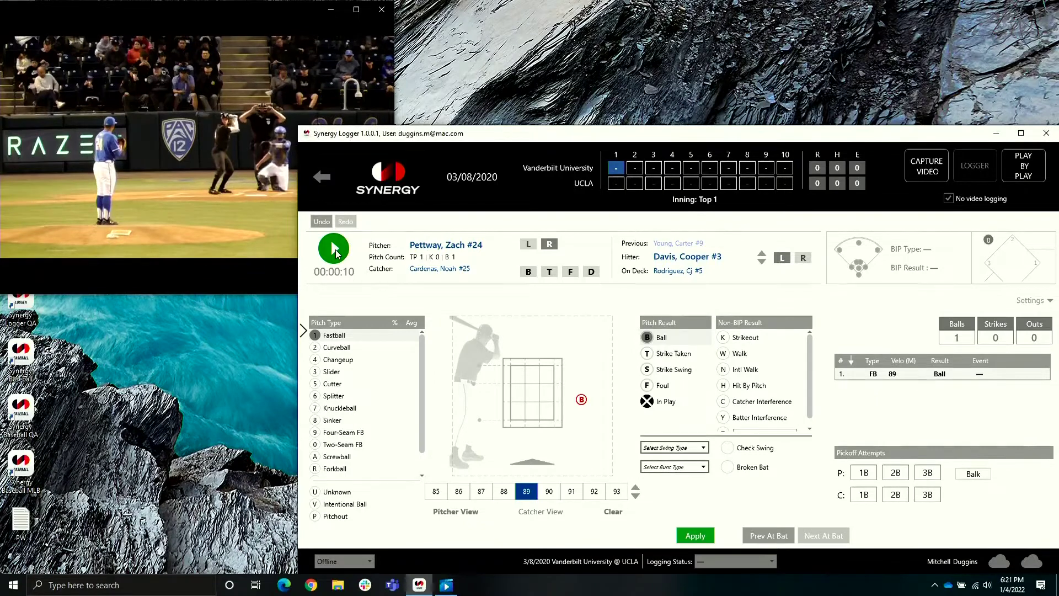
- Log the second pitch clip as an 89 mph fastball in the upper middle of the zone with a Strike Swing result
{"action": "left_click", "coordinate": [335, 251]}
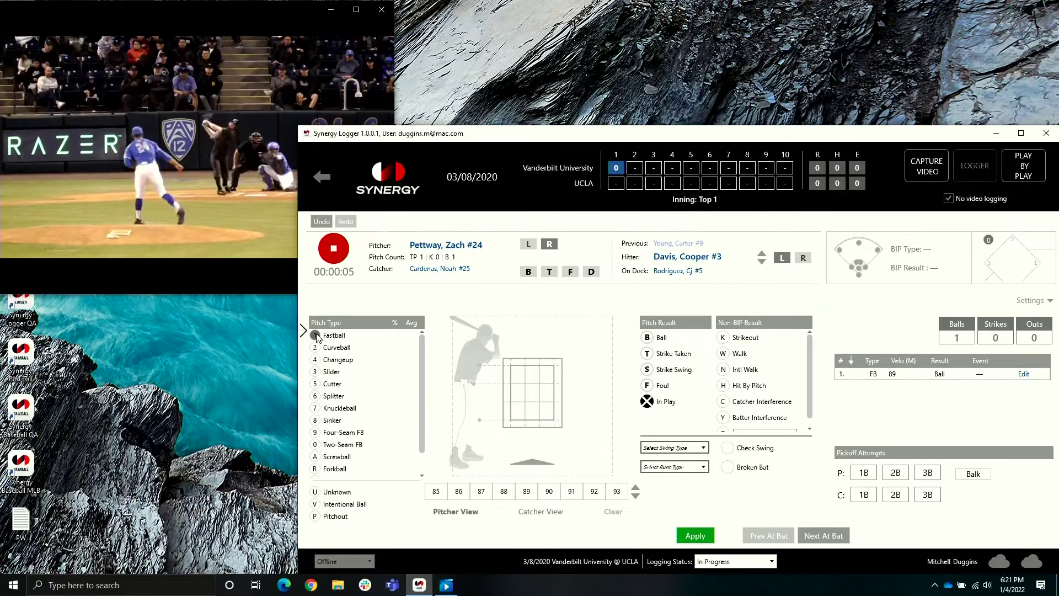
{"action": "left_click", "coordinate": [316, 335]}
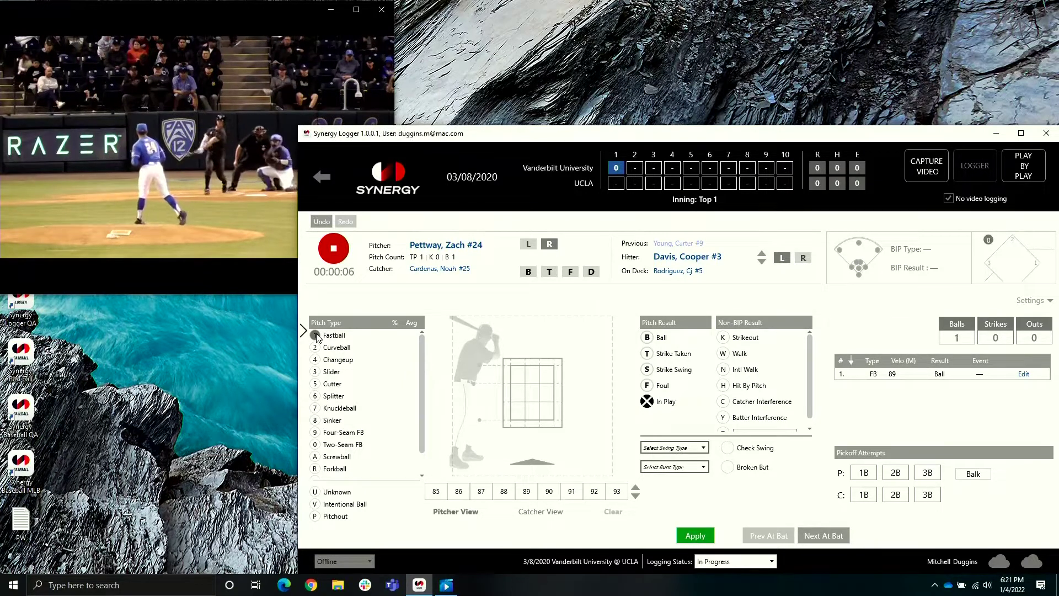
{"action": "left_click", "coordinate": [535, 376]}
{"action": "key", "text": "t"}
{"action": "key", "text": "s"}
{"action": "left_click", "coordinate": [526, 492]}
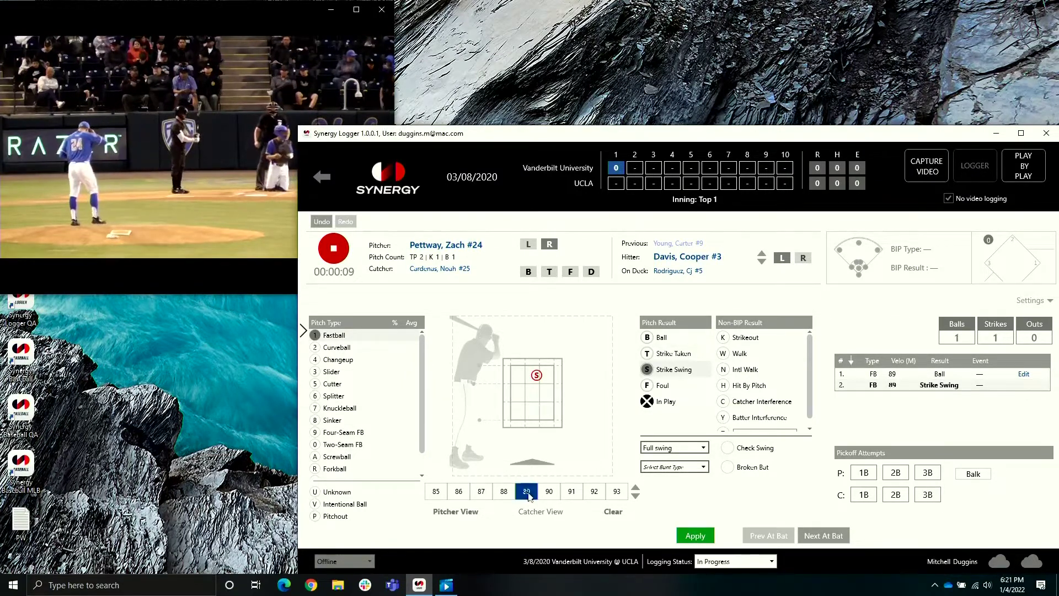
{"action": "left_click", "coordinate": [334, 250]}
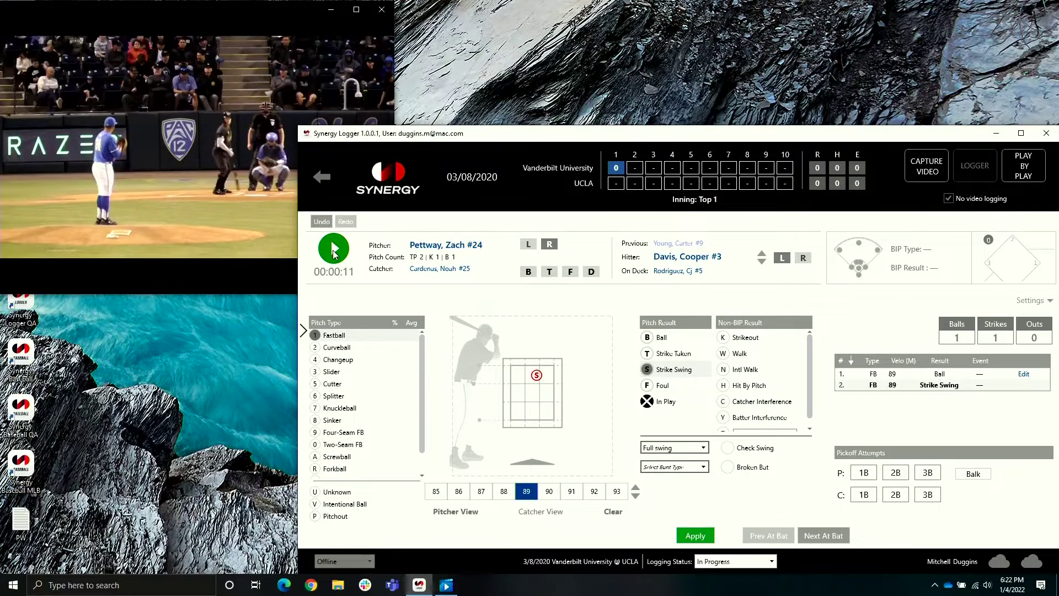
- Log the third pitch as a 90 mph fastball at the zone's upper outside edge with a Strike Swing result
{"action": "left_click", "coordinate": [334, 255]}
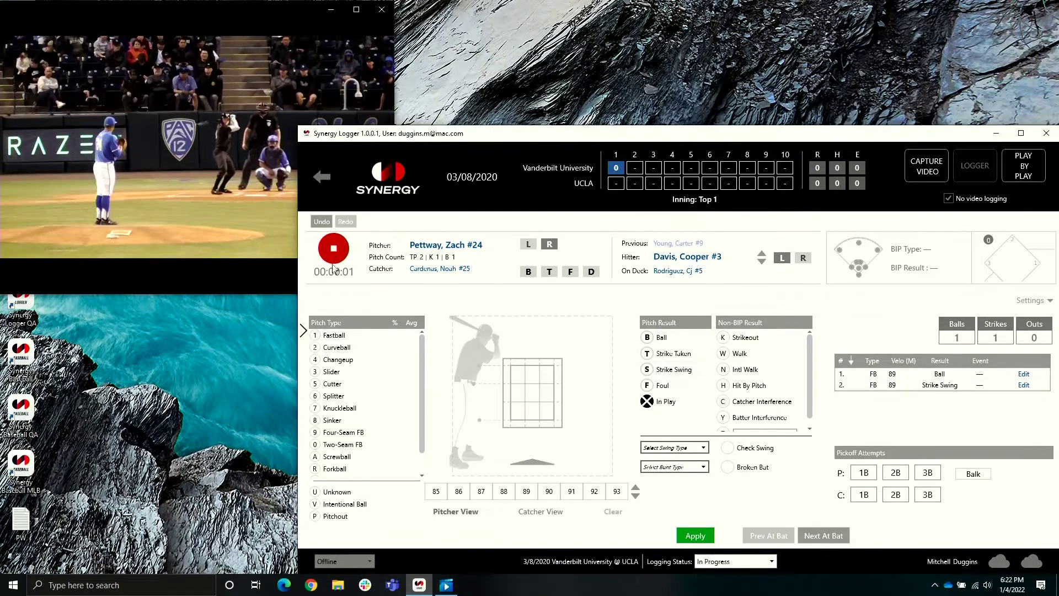
{"action": "left_click", "coordinate": [318, 335]}
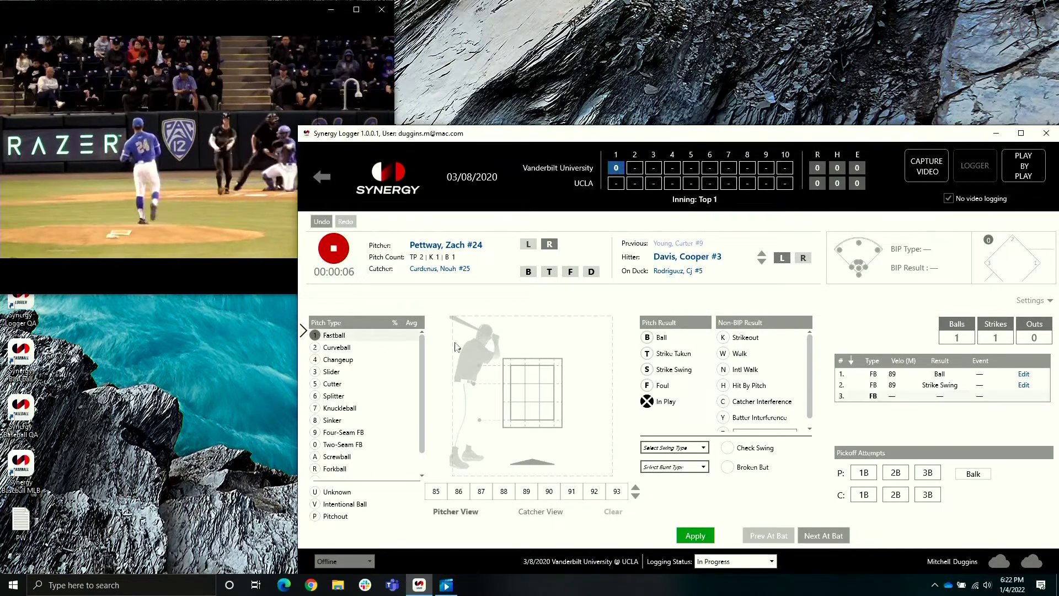
{"action": "left_click", "coordinate": [556, 380]}
{"action": "key", "text": "t"}
{"action": "key", "text": "s"}
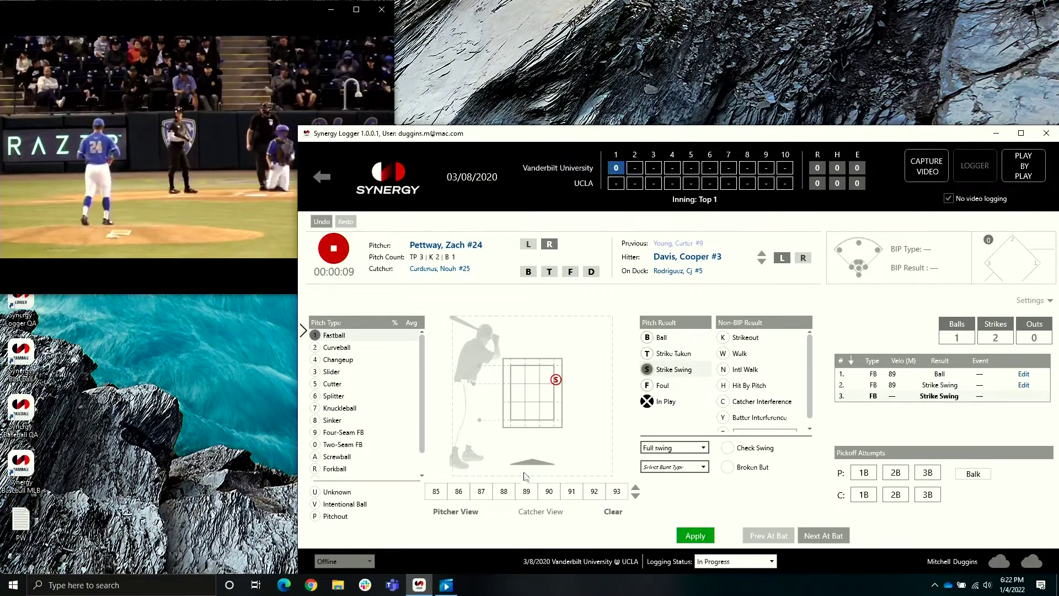
{"action": "left_click", "coordinate": [550, 492]}
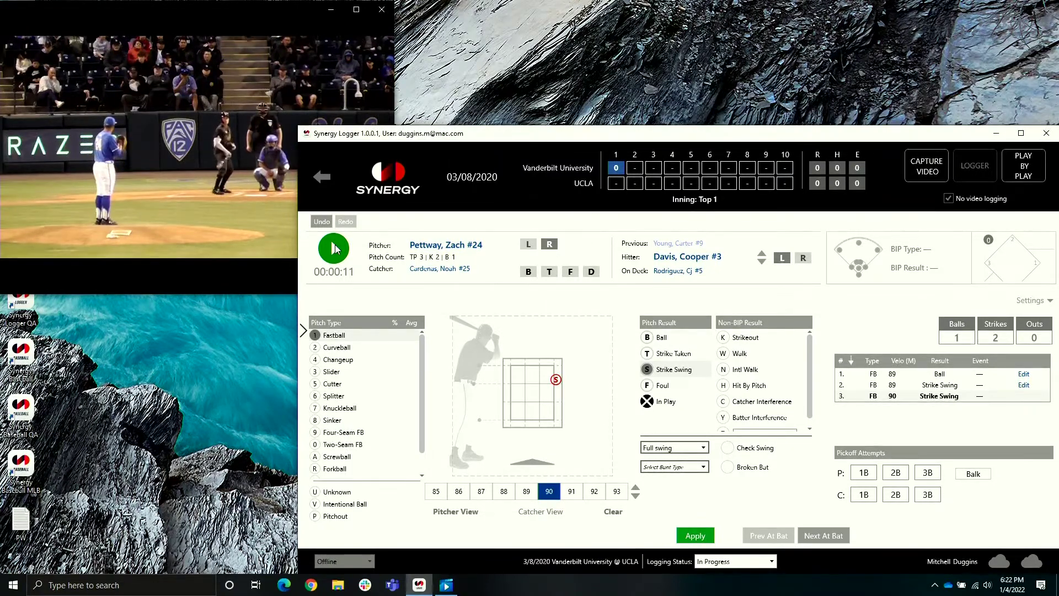
- Log the fourth pitch clip as a 91 mph fastball at the zone's lower outside edge with a Ball result
{"action": "left_click", "coordinate": [333, 248]}
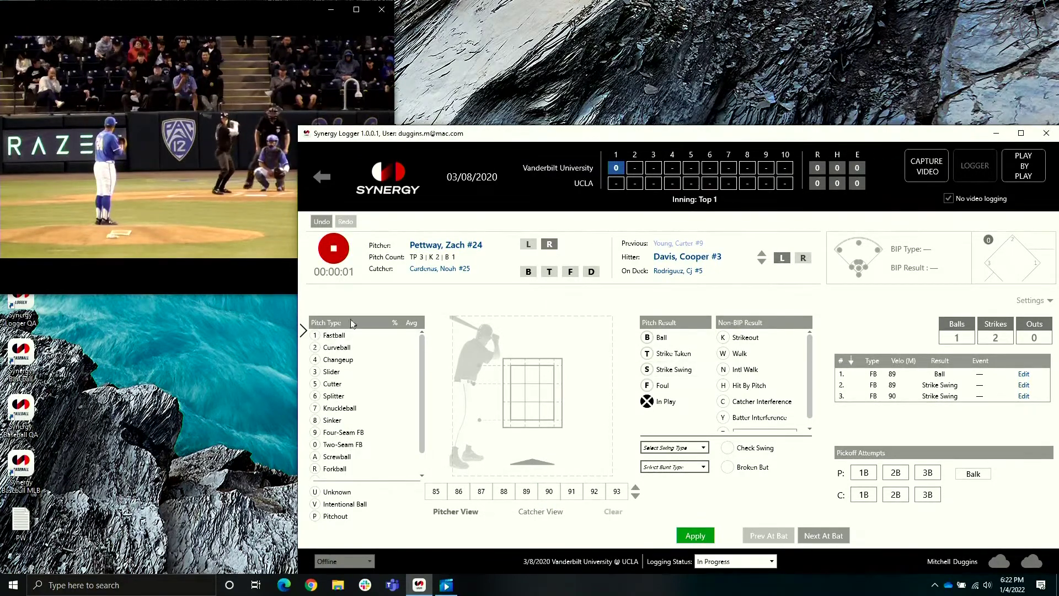
{"action": "left_click", "coordinate": [316, 335]}
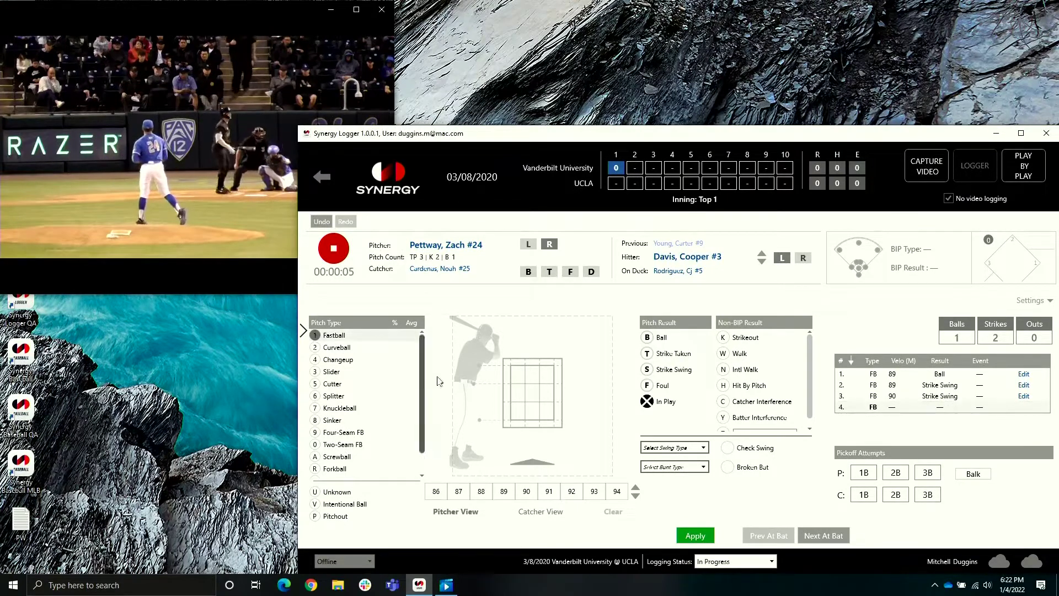
{"action": "key", "text": "b"}
{"action": "left_click", "coordinate": [549, 427]}
{"action": "left_click", "coordinate": [548, 491]}
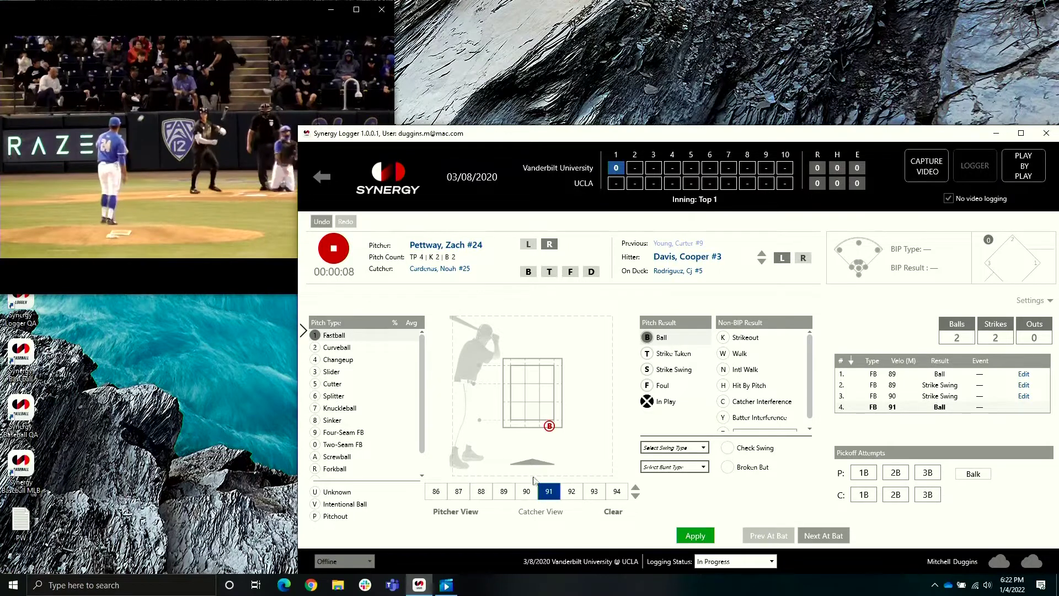
{"action": "left_click", "coordinate": [334, 251]}
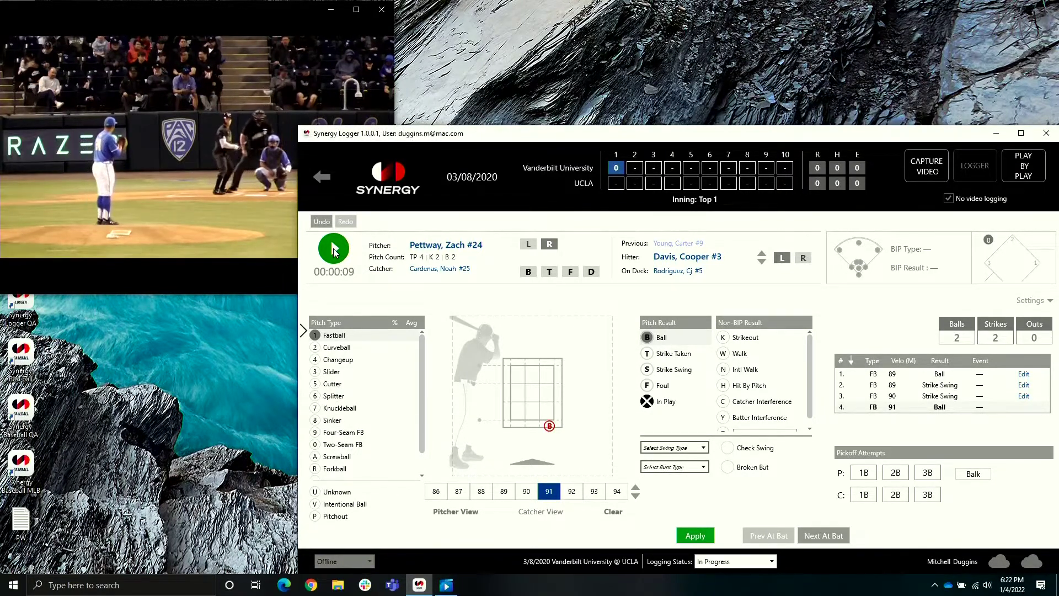
- Log the fifth pitch as a 90 mph fastball in the centre of the zone with an In Play result
{"action": "left_click", "coordinate": [333, 250]}
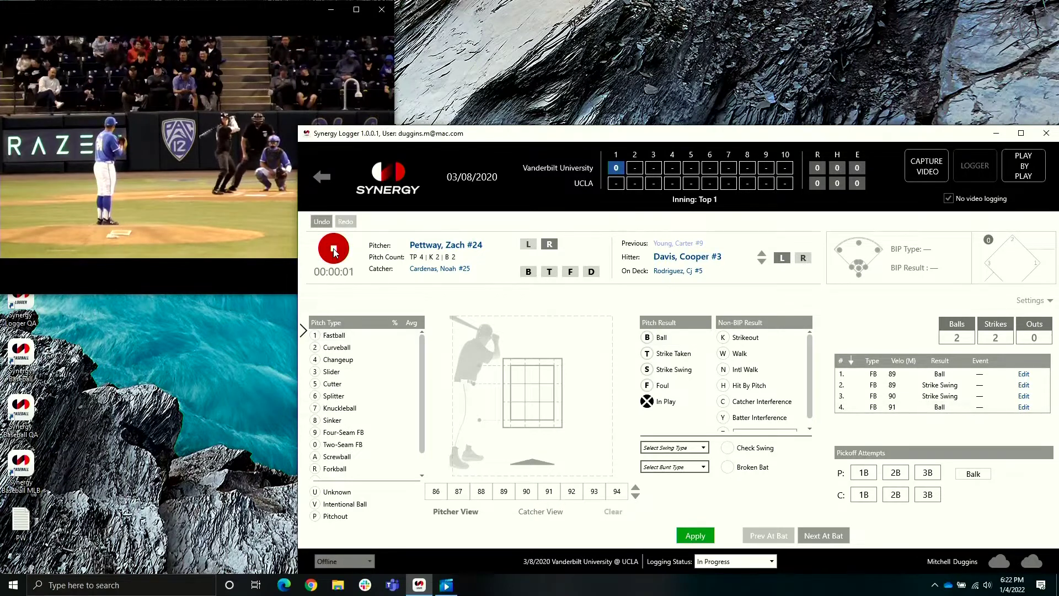
{"action": "left_click", "coordinate": [314, 335]}
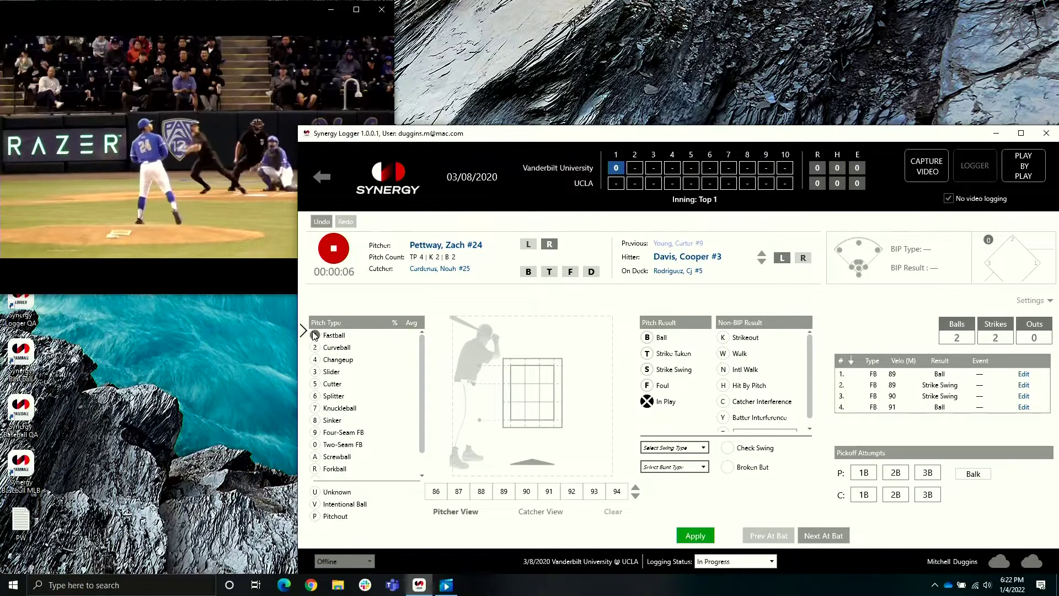
{"action": "left_click", "coordinate": [537, 399]}
{"action": "key", "text": "s"}
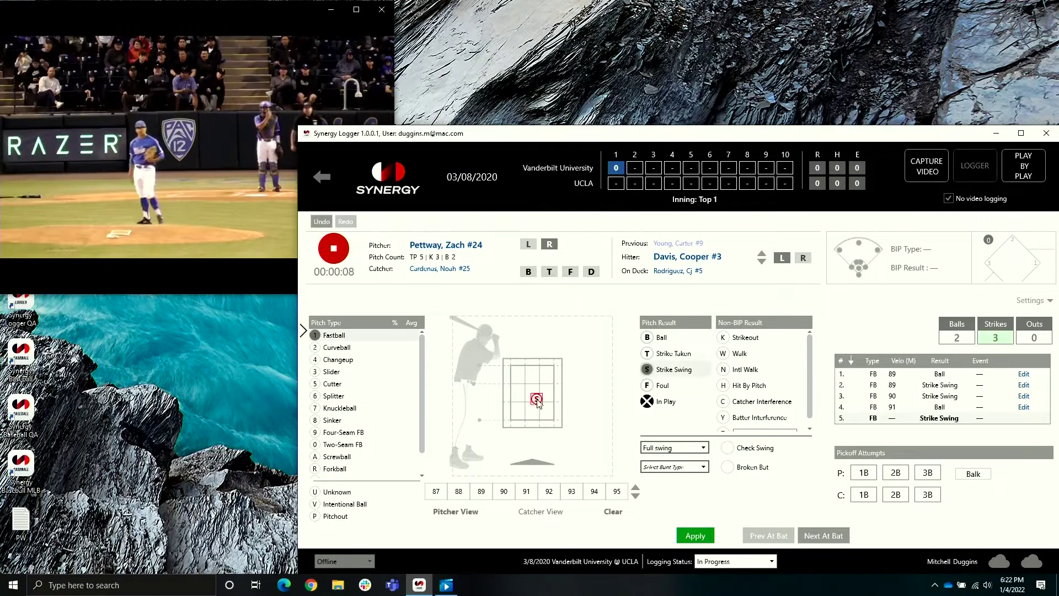
{"action": "key", "text": "f"}
{"action": "key", "text": "x"}
{"action": "left_click", "coordinate": [503, 491]}
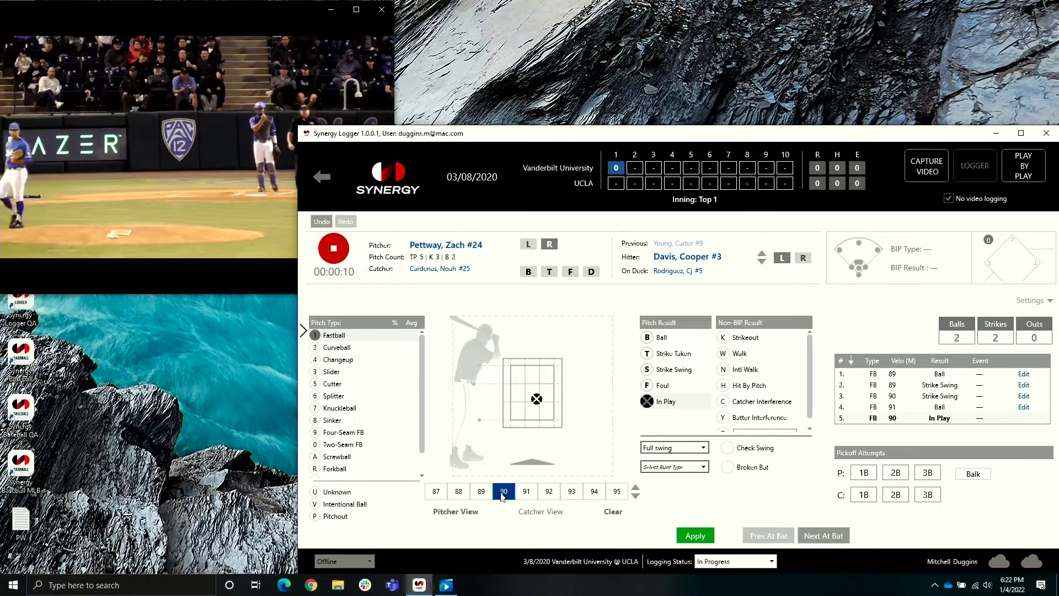
- End the clip and record the ball in play as a medium line drive out to left-centre outfield, fielded by position 8, then apply the at-bat
{"action": "left_click", "coordinate": [333, 252]}
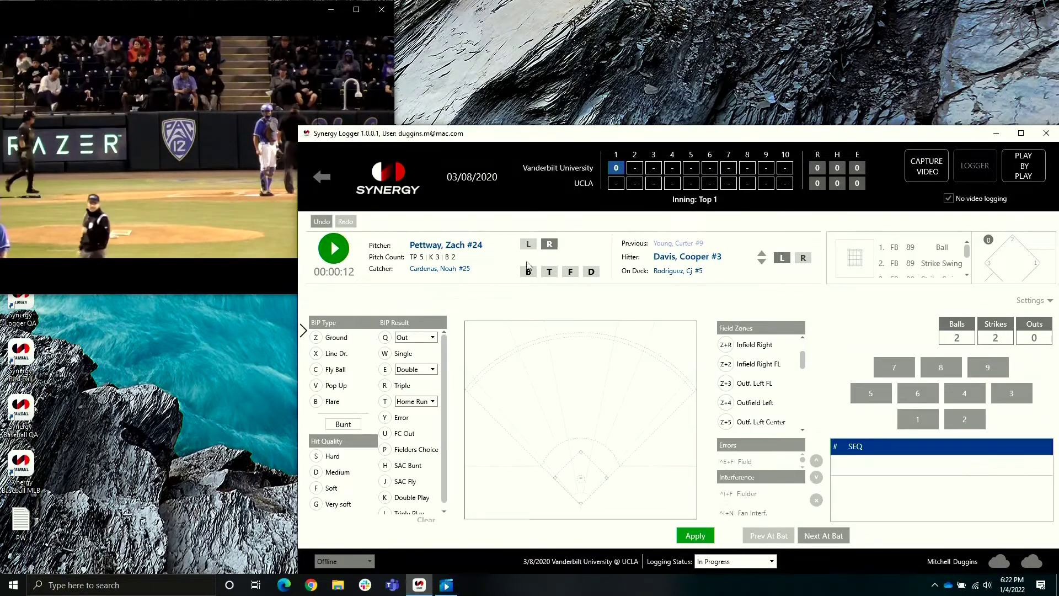
{"action": "left_click", "coordinate": [344, 352]}
{"action": "key", "text": "q"}
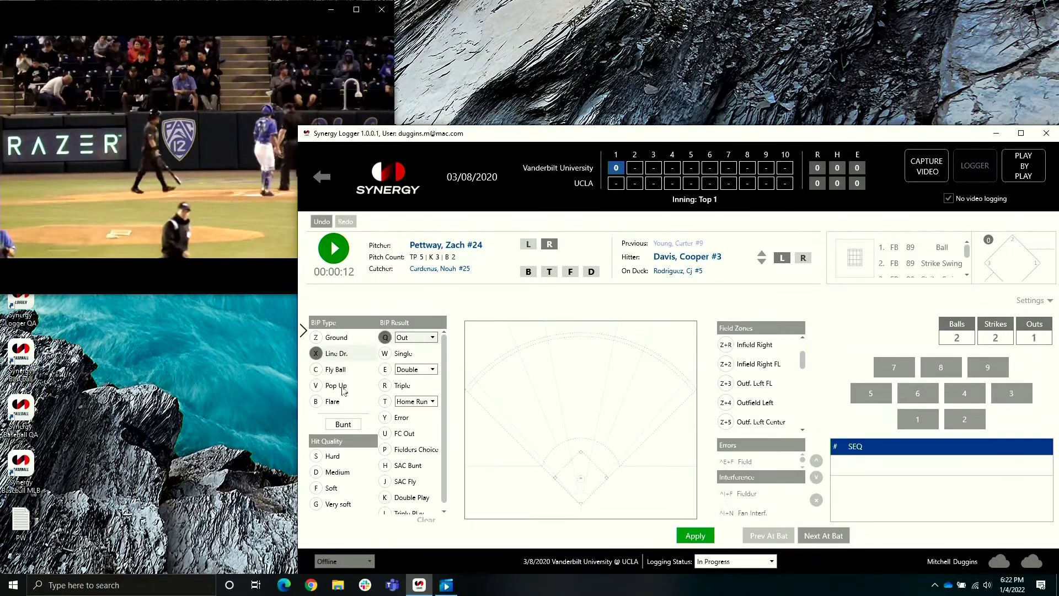
{"action": "left_click", "coordinate": [339, 472]}
{"action": "left_click", "coordinate": [550, 372]}
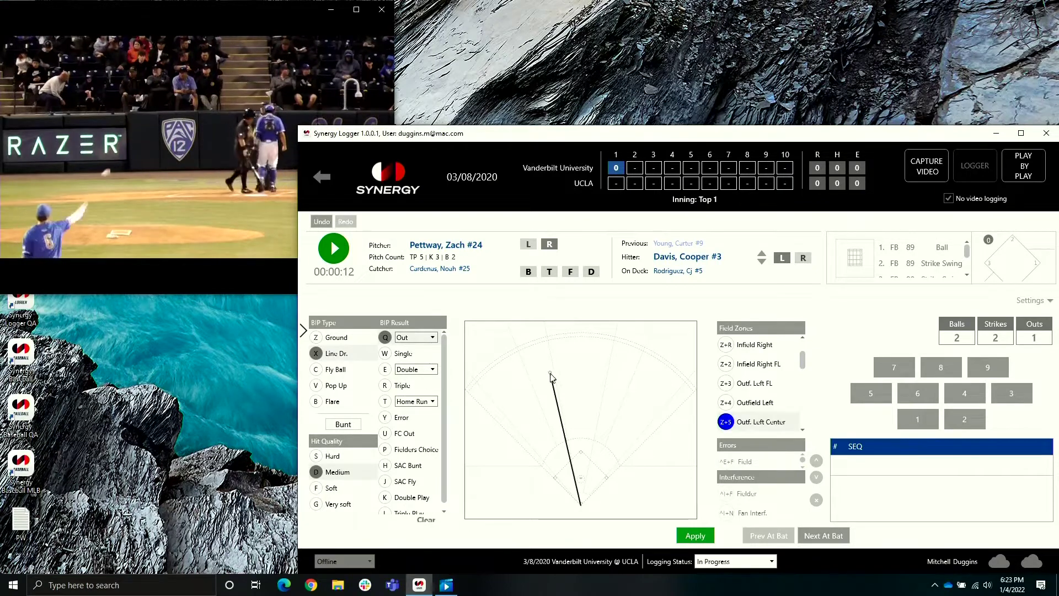
{"action": "left_click", "coordinate": [941, 367]}
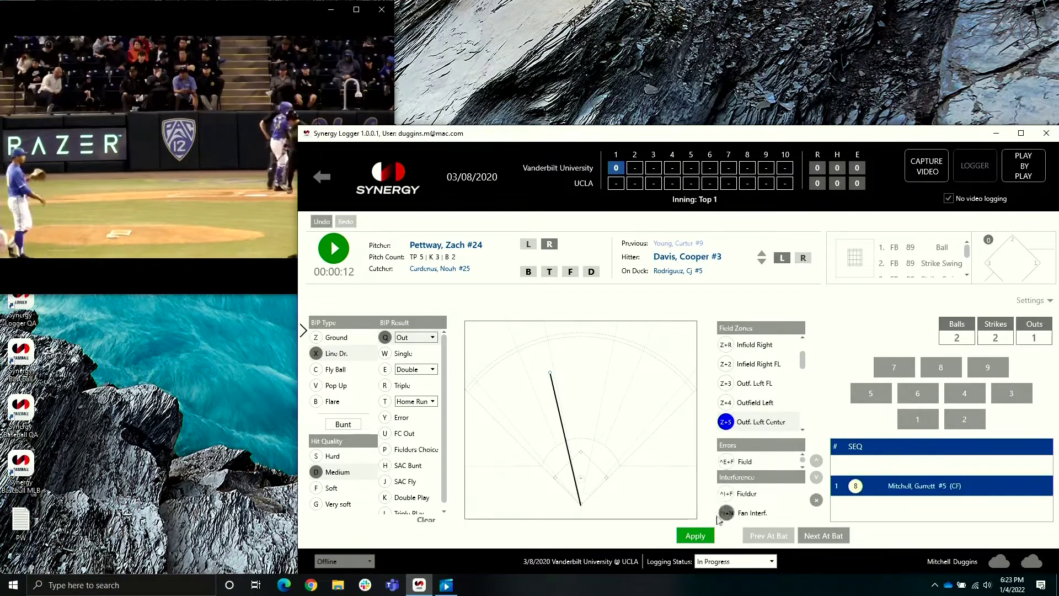
{"action": "left_click", "coordinate": [695, 535]}
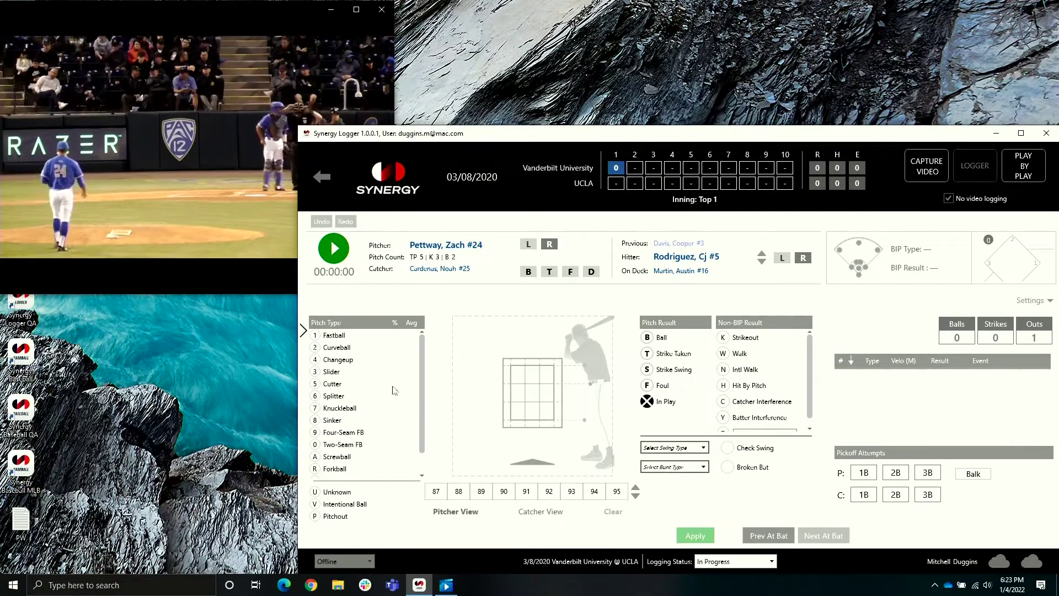
- Log the second hitter's first pitch clip as a 90 mph fastball in the centre of the zone with a Foul result
{"action": "left_click", "coordinate": [336, 250]}
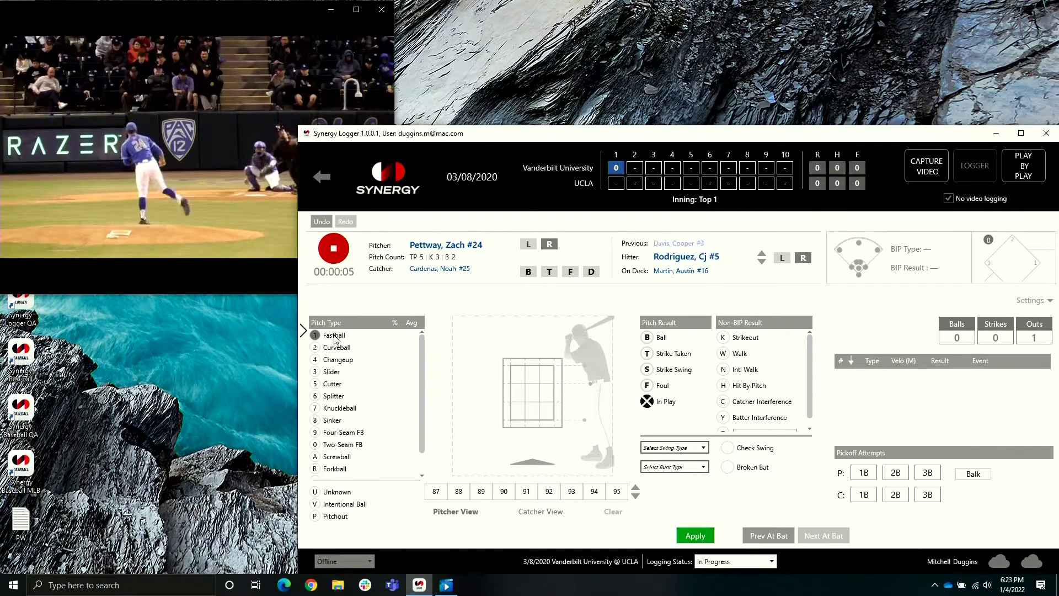
{"action": "left_click", "coordinate": [335, 338]}
{"action": "left_click", "coordinate": [535, 399]}
{"action": "key", "text": "s"}
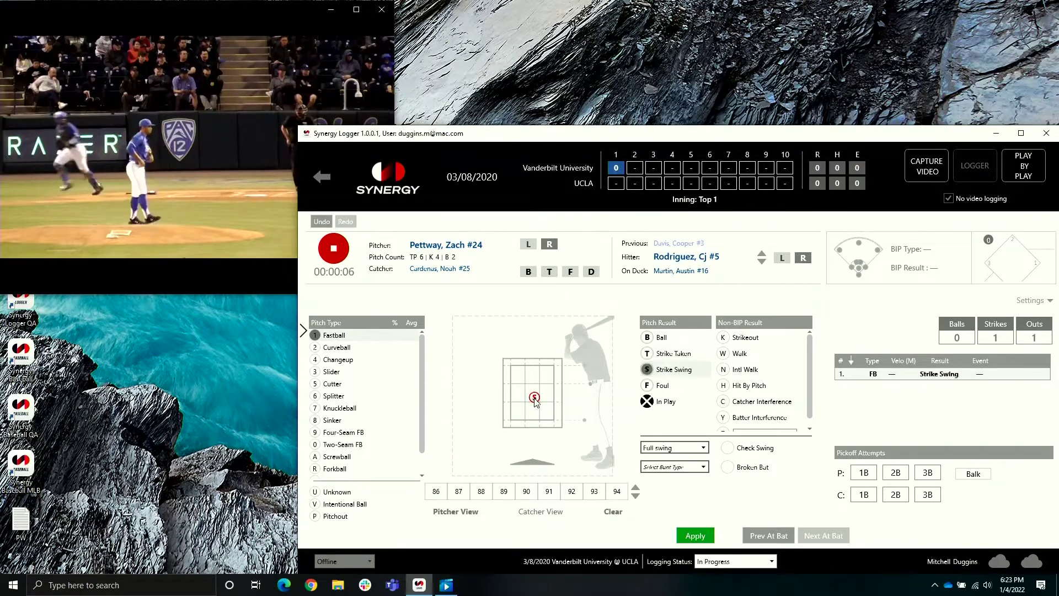
{"action": "key", "text": "f"}
{"action": "left_click", "coordinate": [526, 490]}
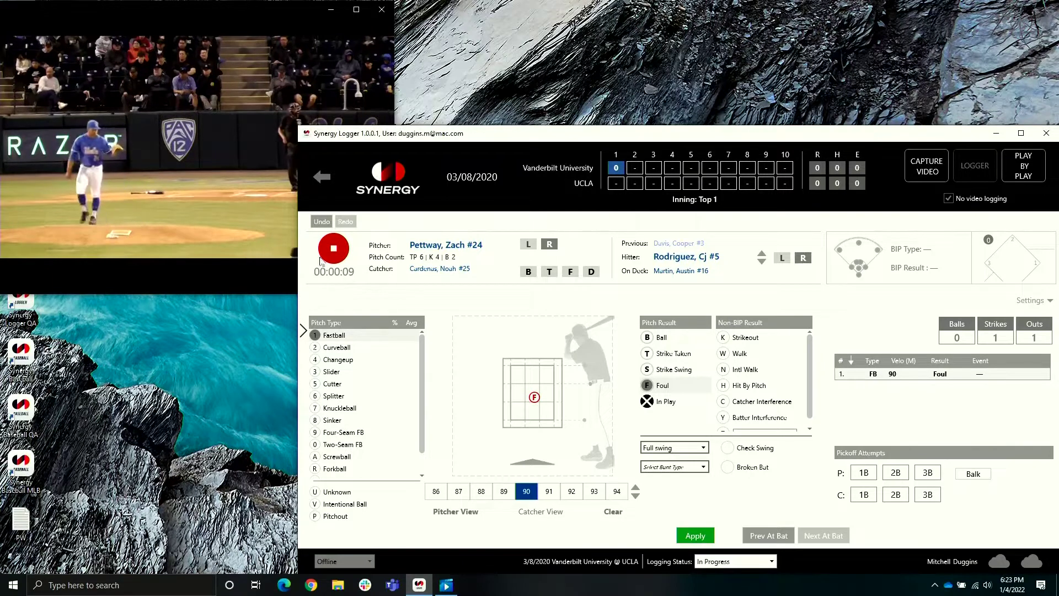
{"action": "left_click", "coordinate": [334, 249]}
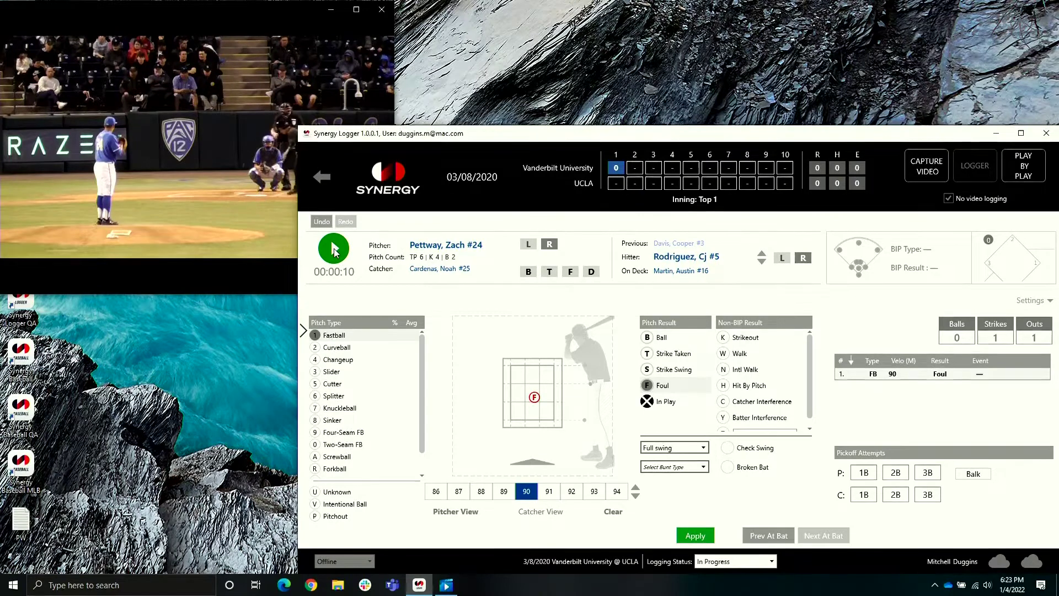
- Log the second hitter's second pitch clip as a 90 mph fastball in the lower middle of the zone with a Strike Taken result
{"action": "left_click", "coordinate": [334, 249]}
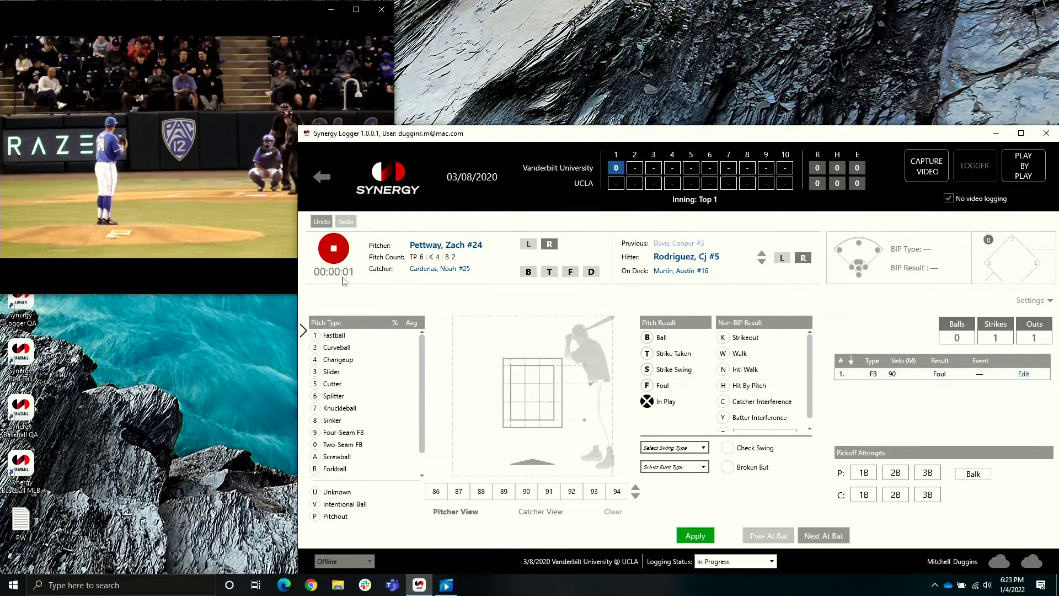
{"action": "left_click", "coordinate": [316, 335]}
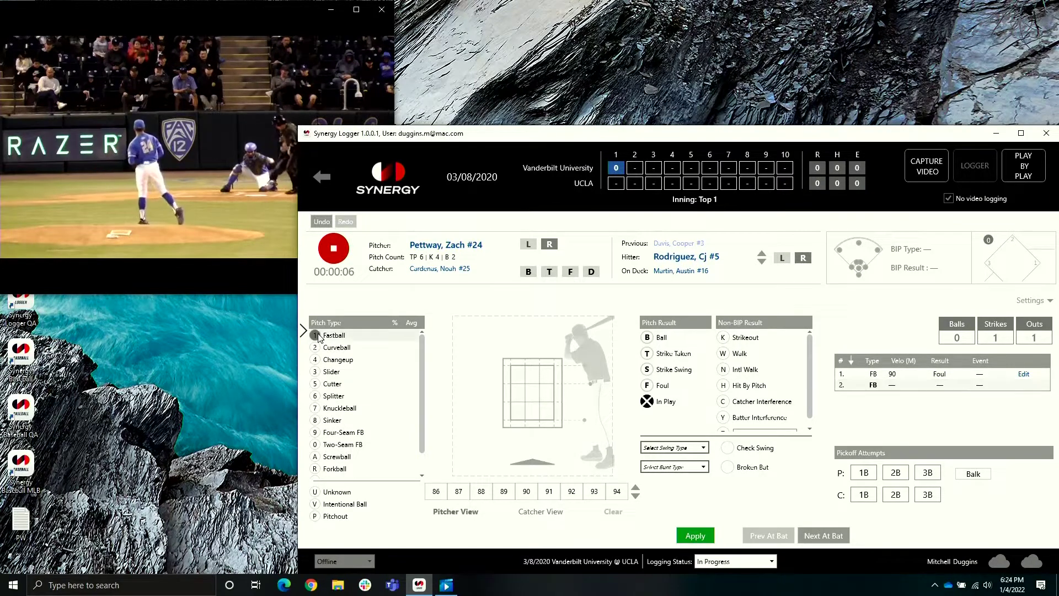
{"action": "key", "text": "t"}
{"action": "left_click", "coordinate": [526, 409]}
{"action": "left_click", "coordinate": [526, 490]}
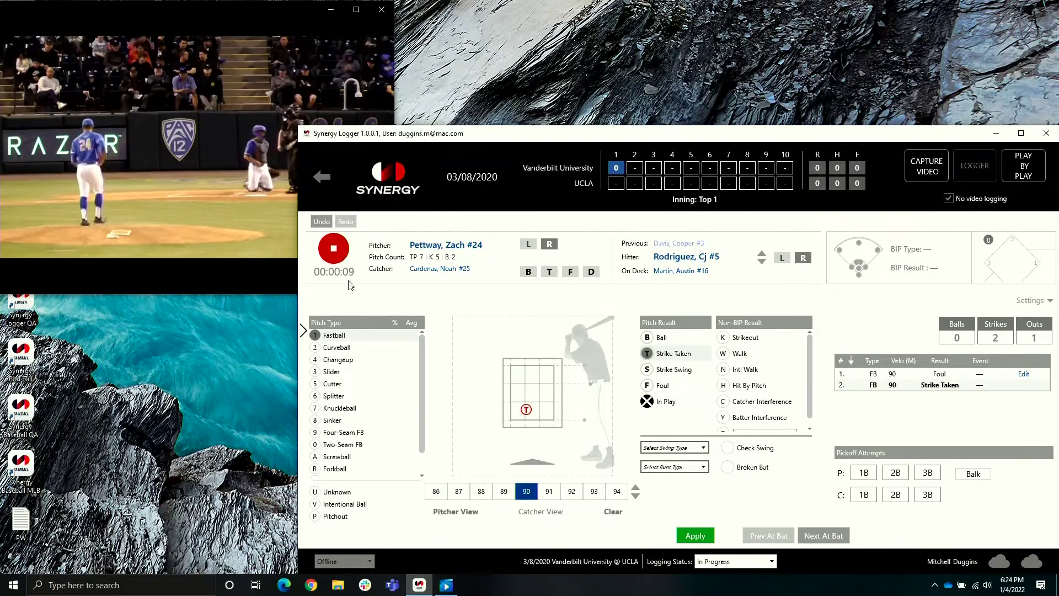
{"action": "left_click", "coordinate": [334, 251]}
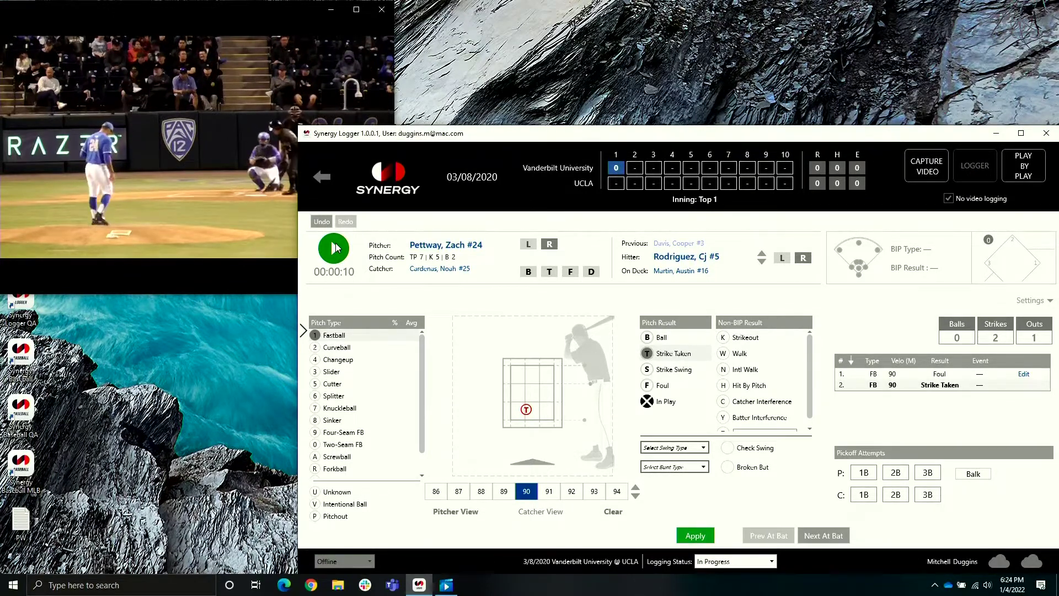
- Log the third pitch clip of this at-bat as an 80 mph slider at the zone's lower outside edge with a Foul result
{"action": "left_click", "coordinate": [334, 249]}
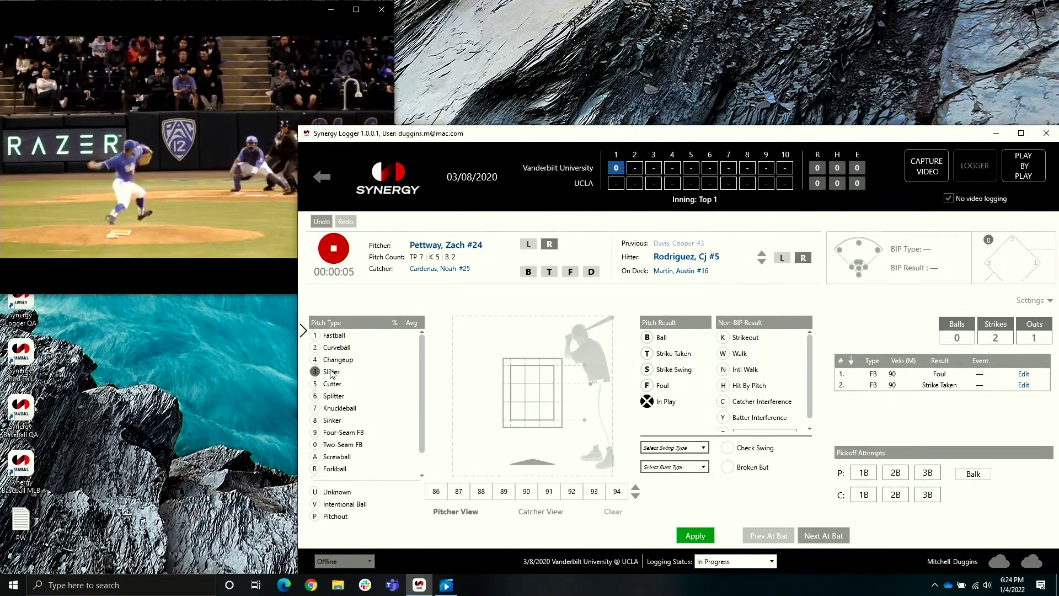
{"action": "left_click", "coordinate": [331, 373]}
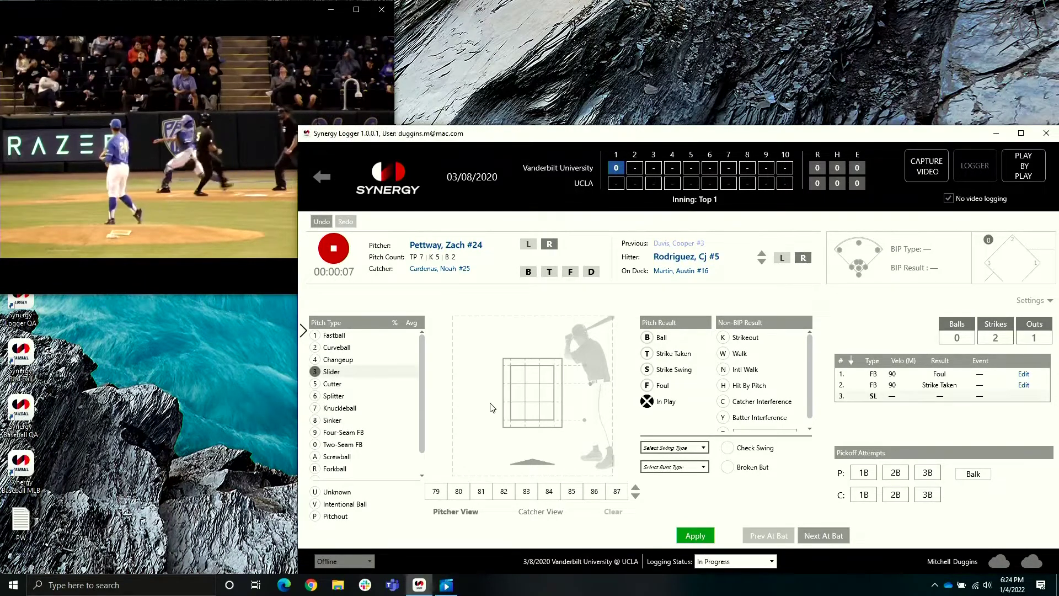
{"action": "left_click", "coordinate": [510, 414]}
{"action": "key", "text": "s"}
{"action": "key", "text": "f"}
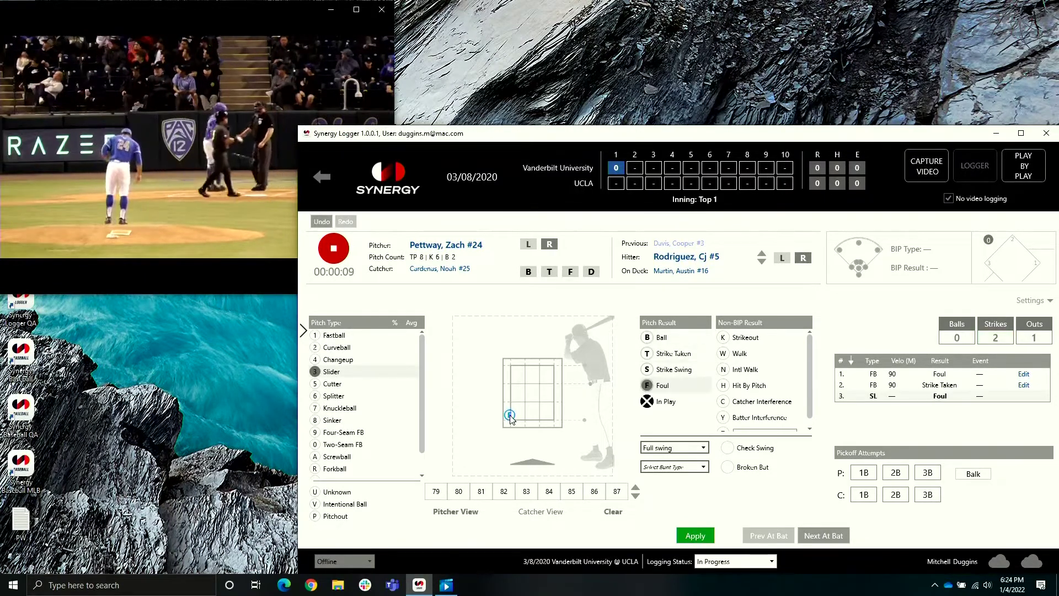
{"action": "left_click", "coordinate": [458, 492]}
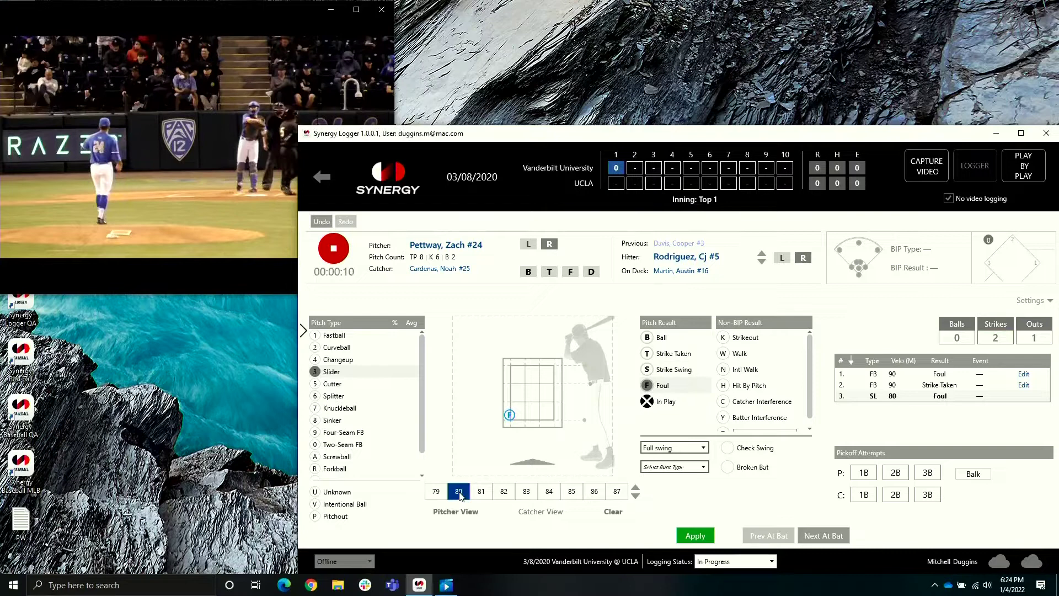
{"action": "left_click", "coordinate": [333, 259]}
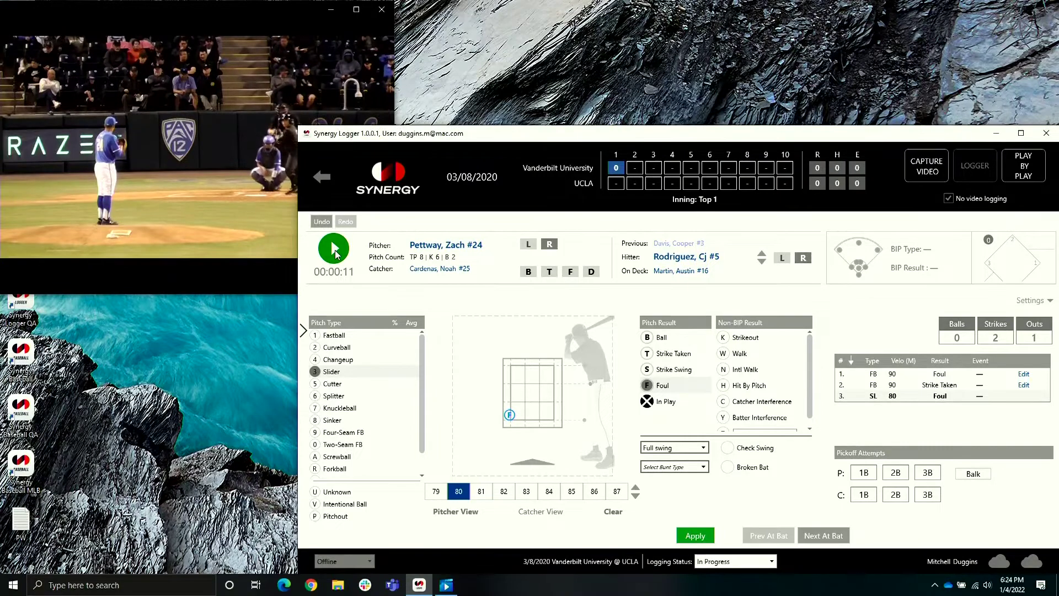
- Log the fourth pitch clip of this at-bat as an 89 mph fastball at the zone's upper inside edge with a Foul result
{"action": "left_click", "coordinate": [335, 249]}
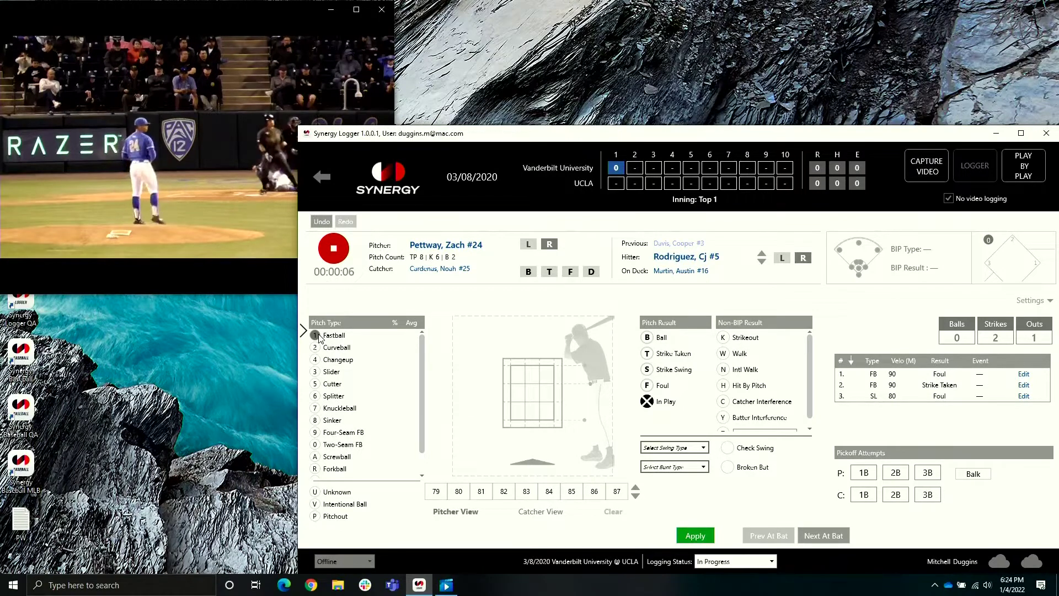
{"action": "left_click", "coordinate": [320, 335]}
{"action": "left_click", "coordinate": [546, 362]}
{"action": "key", "text": "Down"}
{"action": "key", "text": "Down"}
{"action": "key", "text": "Down"}
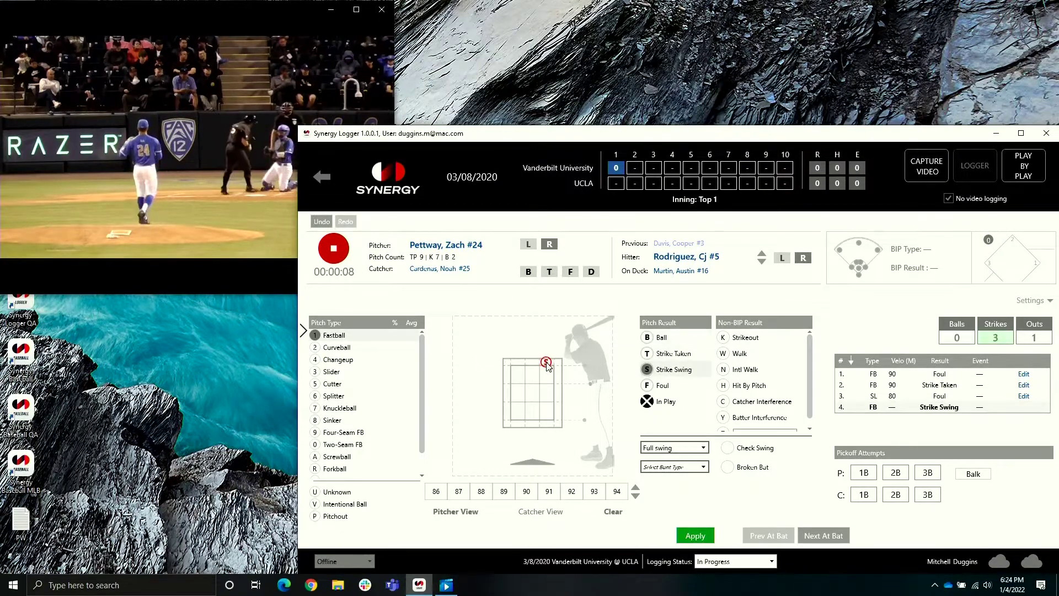
{"action": "left_click", "coordinate": [503, 491]}
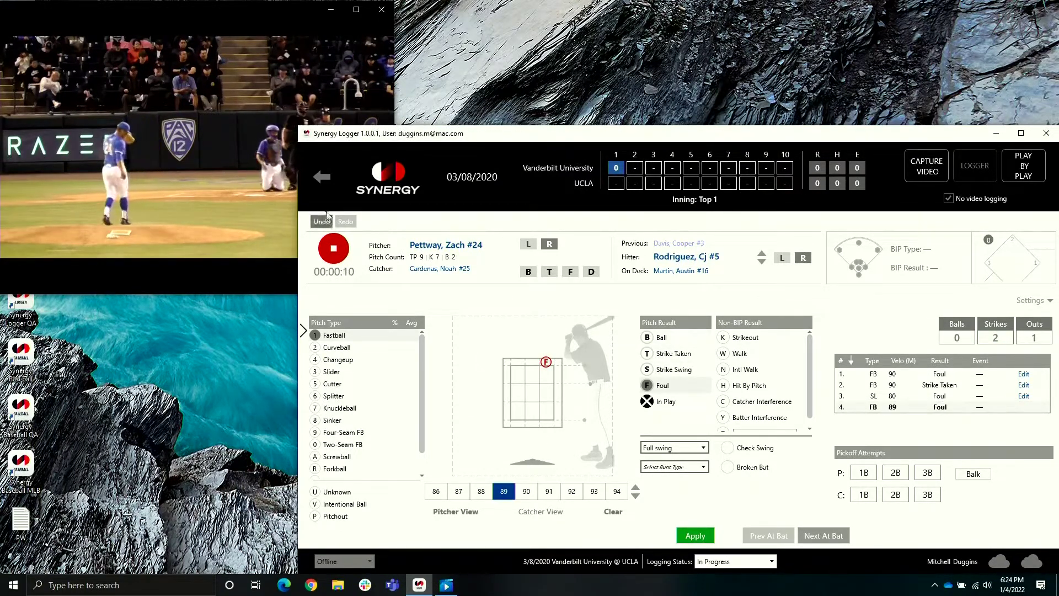
{"action": "left_click", "coordinate": [332, 248]}
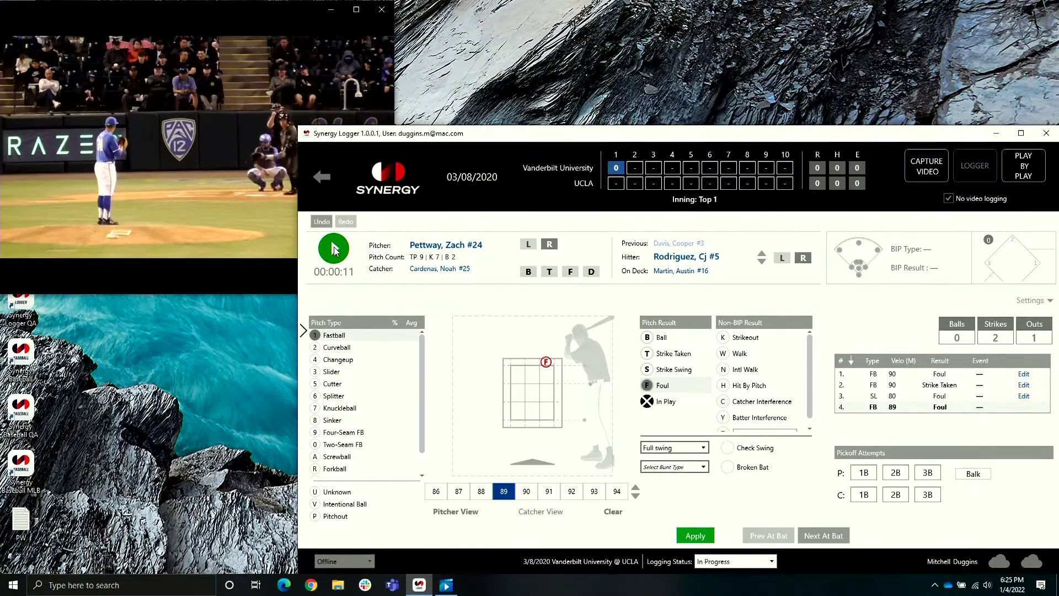
- Log the fifth pitch clip as a 75 mph curveball low and outside the zone with a Ball result and the catcher's B mark
{"action": "left_click", "coordinate": [333, 247]}
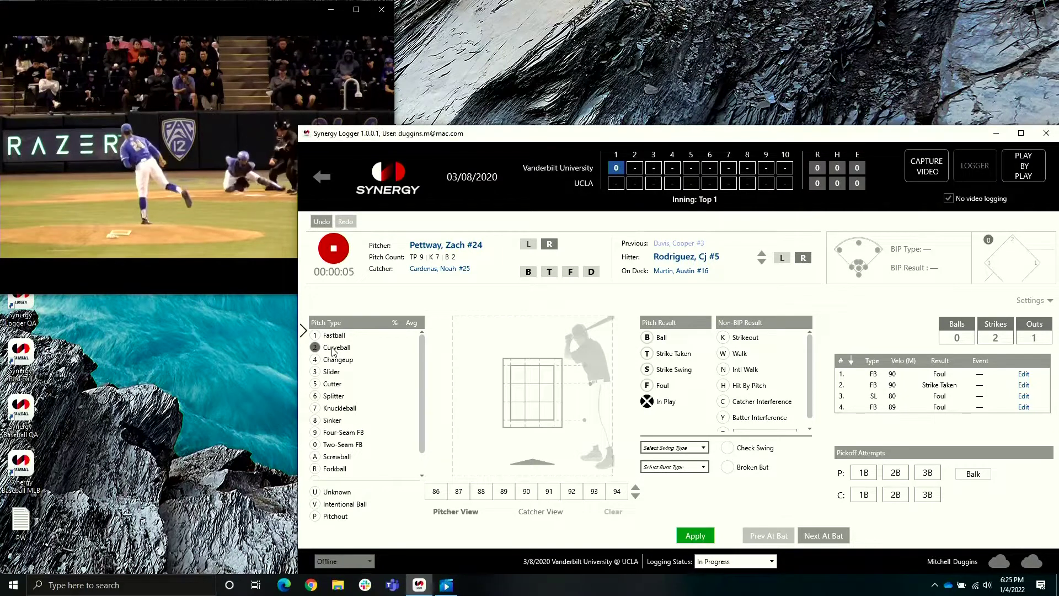
{"action": "key", "text": "b"}
{"action": "left_click", "coordinate": [490, 451]}
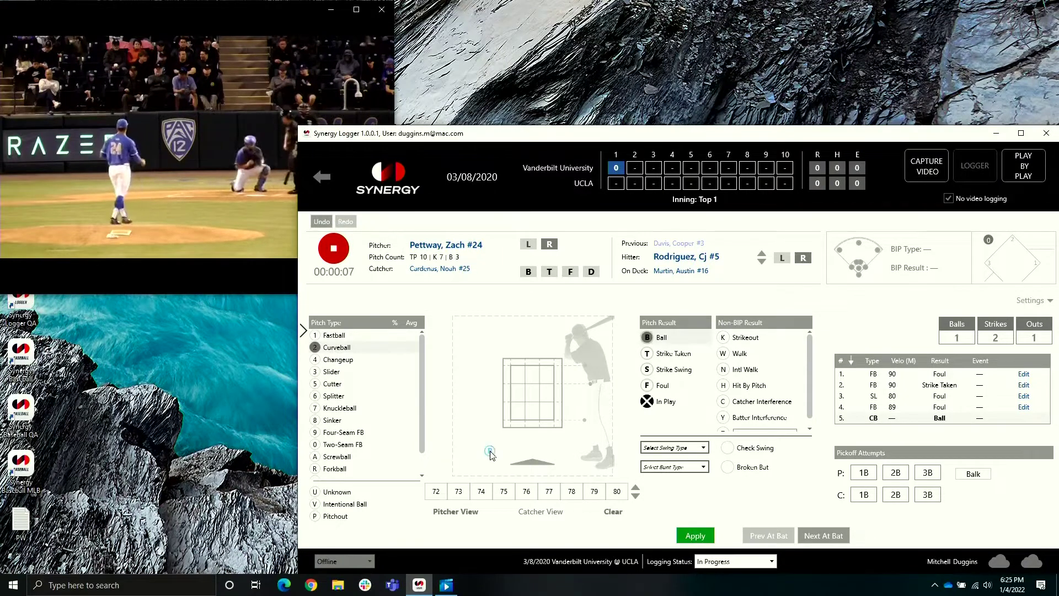
{"action": "left_click", "coordinate": [504, 495]}
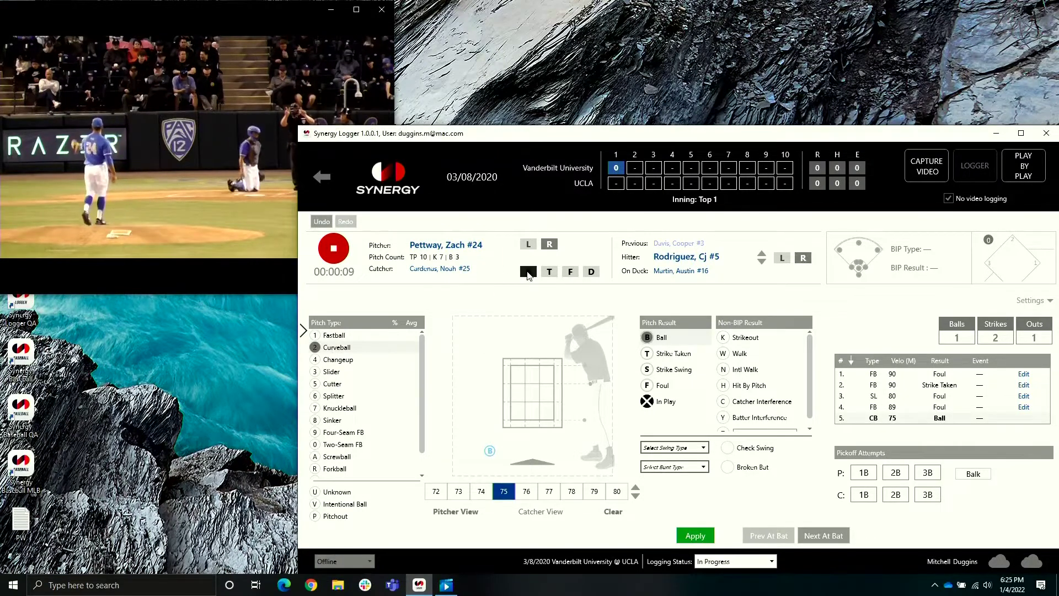
{"action": "left_click", "coordinate": [333, 249]}
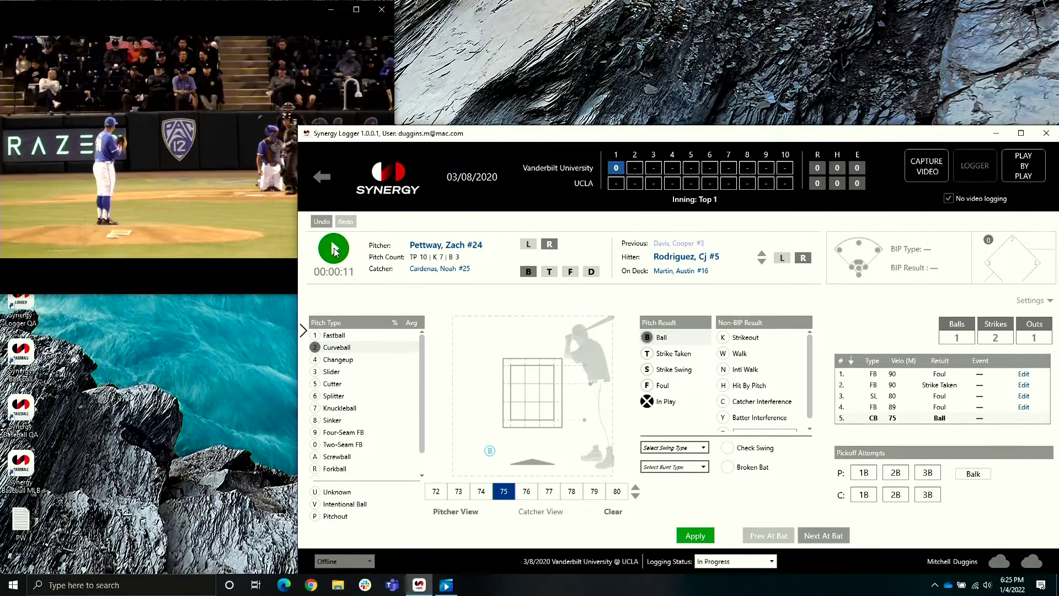
- Log the sixth pitch clip of this at-bat as an 80 mph slider low and outside the zone with a Ball result
{"action": "left_click", "coordinate": [333, 249]}
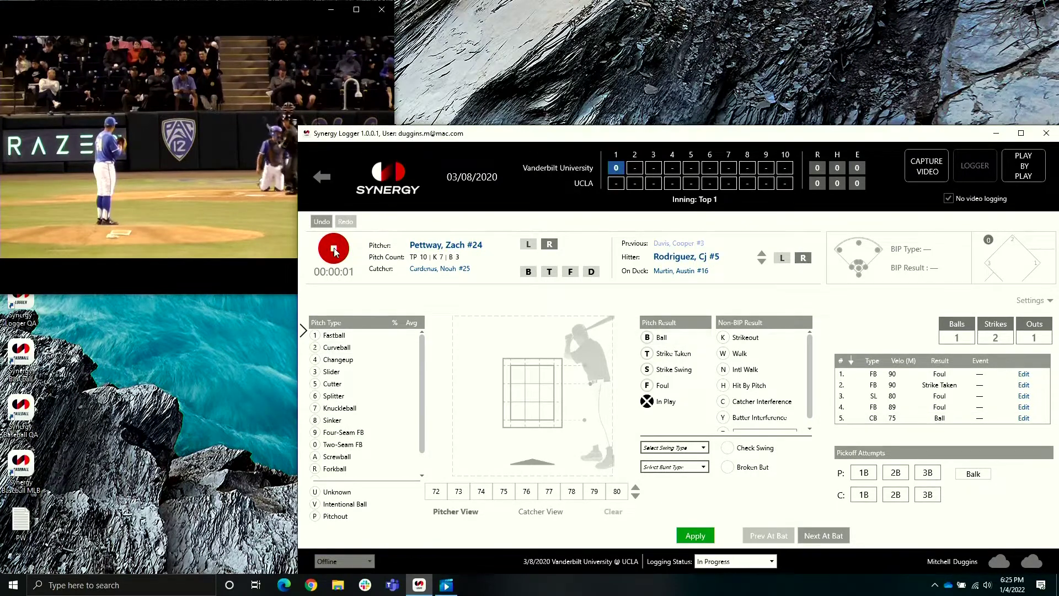
{"action": "left_click", "coordinate": [329, 375]}
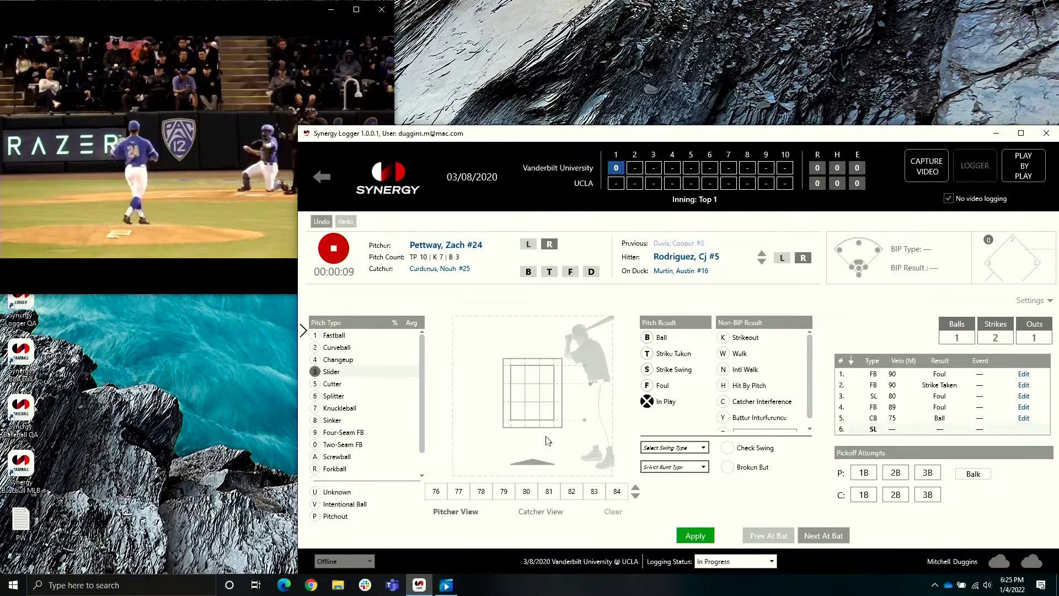
{"action": "left_click", "coordinate": [488, 432]}
{"action": "key", "text": "b"}
{"action": "left_click", "coordinate": [526, 491]}
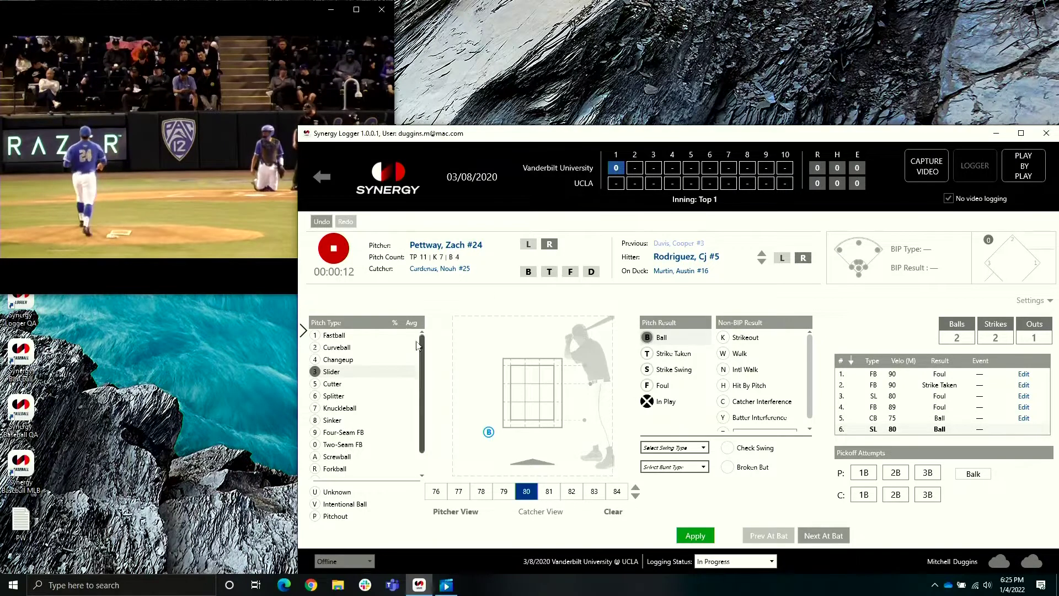
{"action": "left_click", "coordinate": [341, 249]}
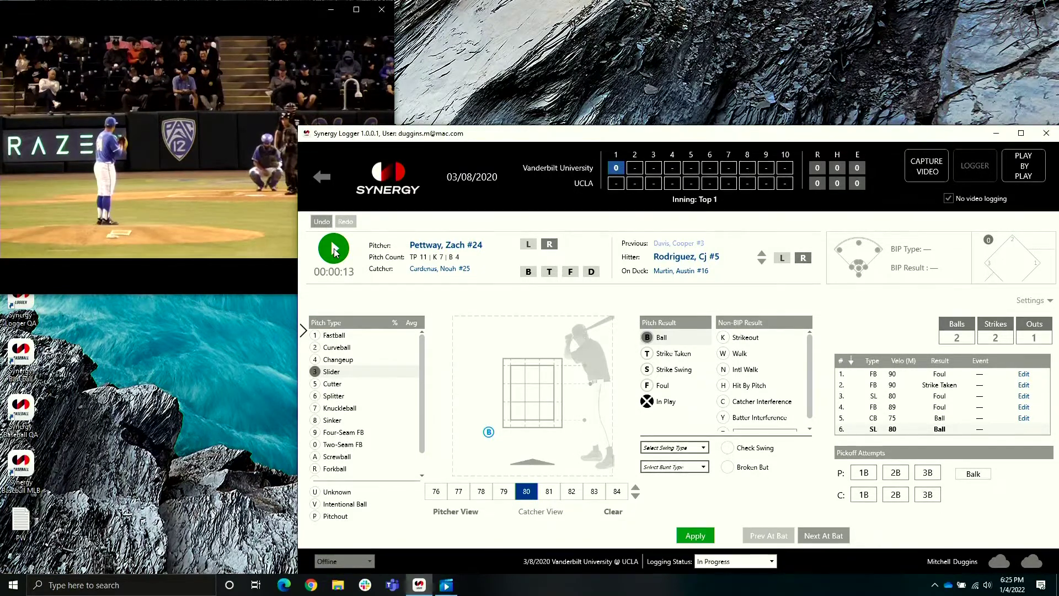
- Log the seventh pitch clip of this at-bat as a 79 mph slider on the zone's outer side at mid-height with a Strike Taken result
{"action": "left_click", "coordinate": [333, 248]}
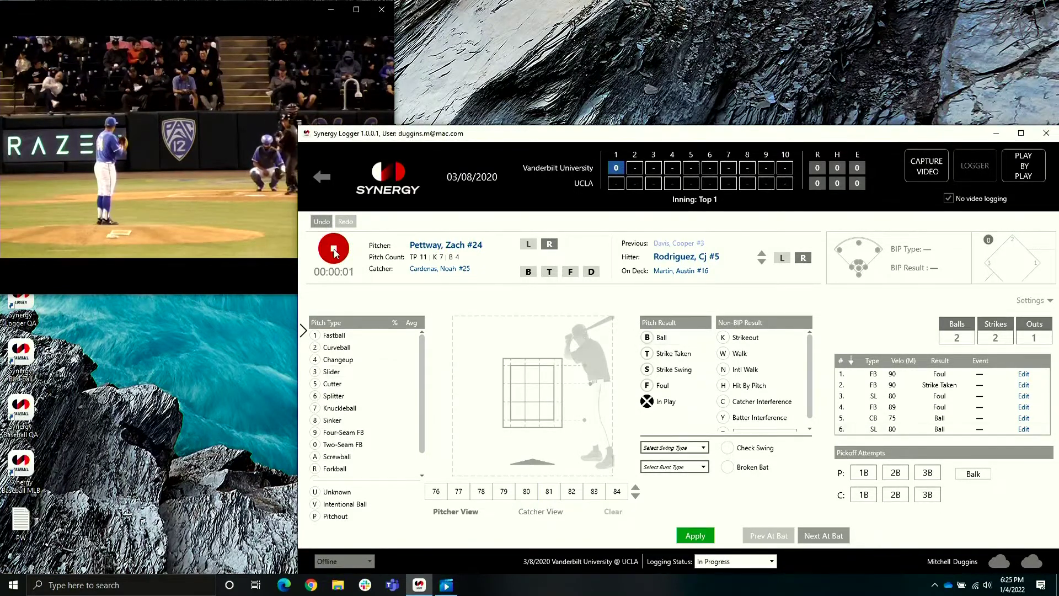
{"action": "left_click", "coordinate": [330, 372]}
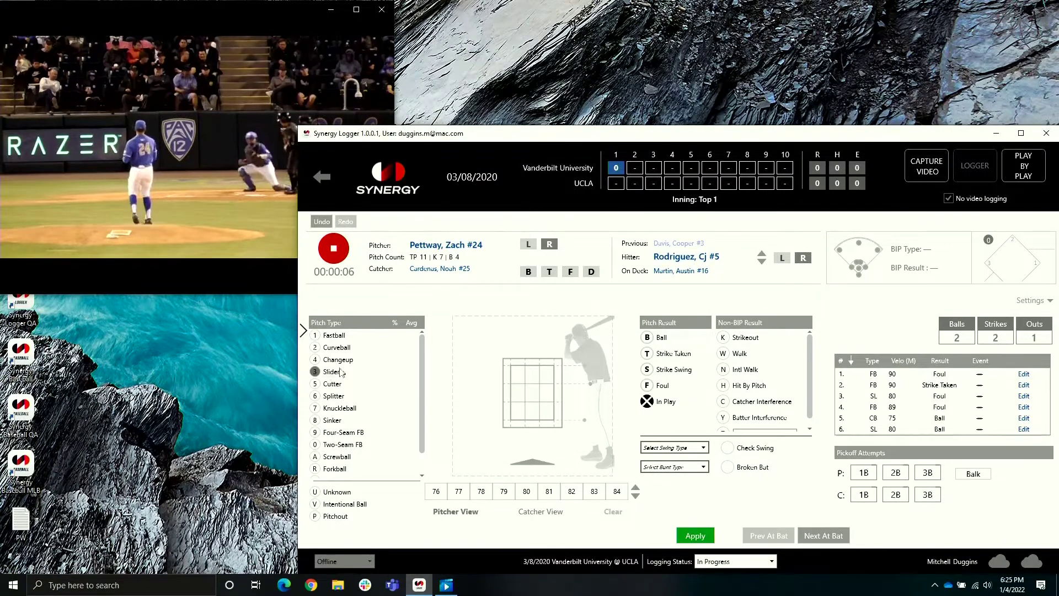
{"action": "left_click", "coordinate": [513, 385]}
{"action": "key", "text": "t"}
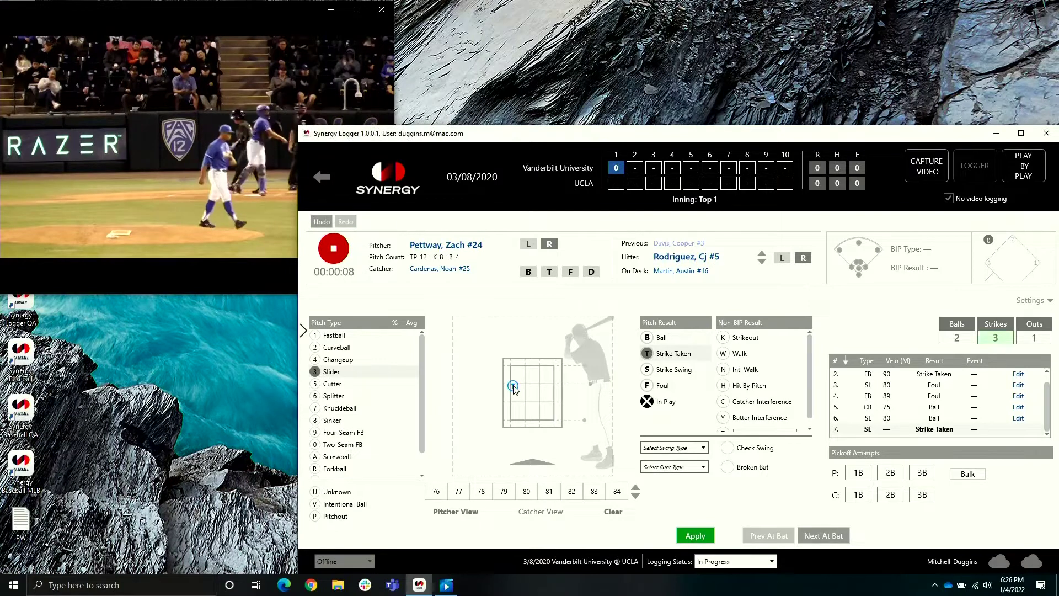
{"action": "left_click", "coordinate": [503, 491]}
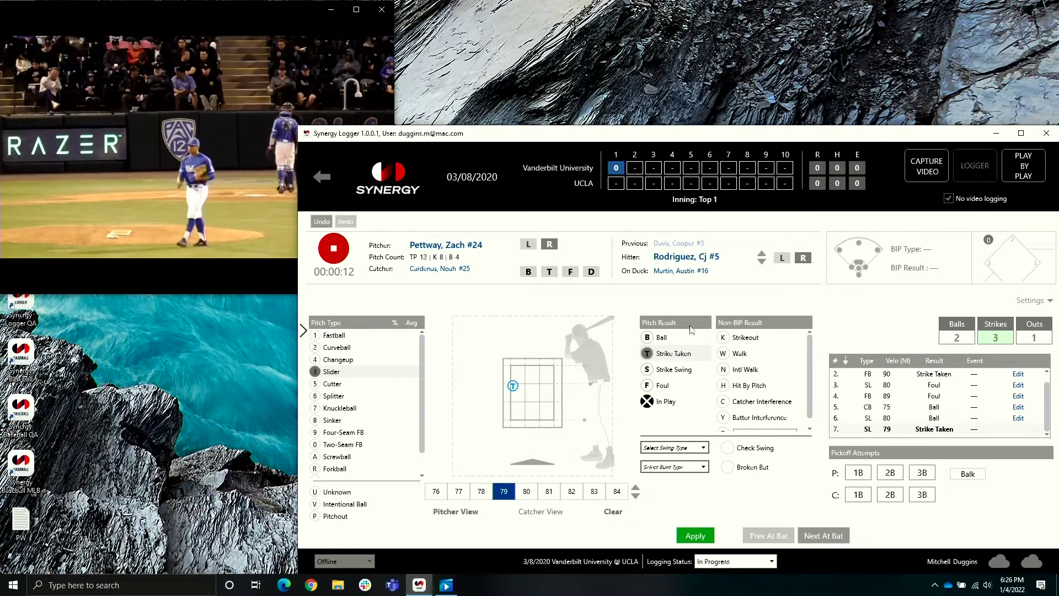
- Record the at-bat as a strikeout, end the pitch clip and apply the at-bat
{"action": "key", "text": "k"}
{"action": "left_click", "coordinate": [333, 248]}
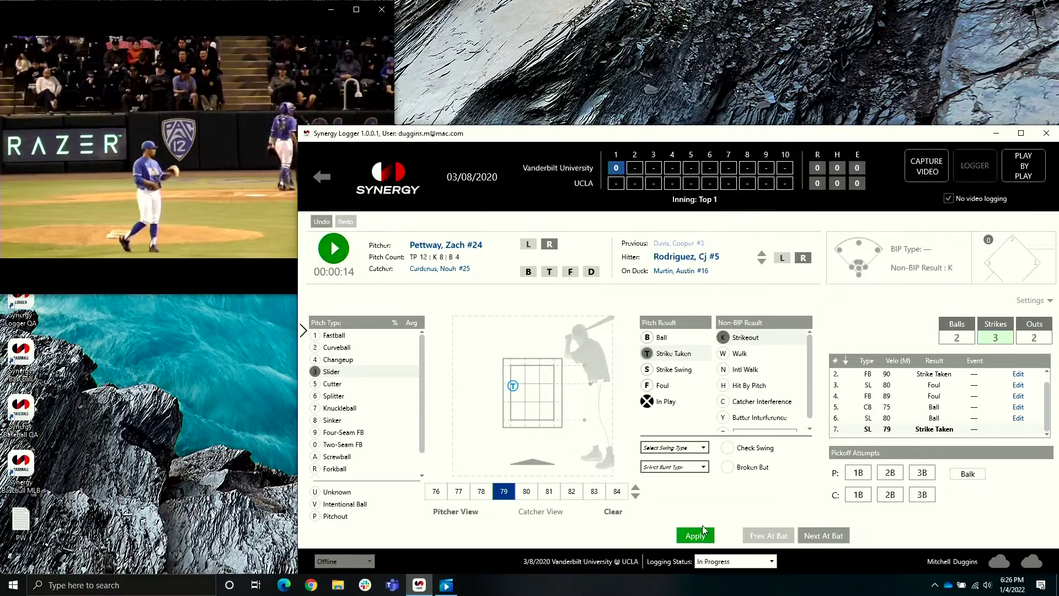
{"action": "left_click", "coordinate": [693, 536]}
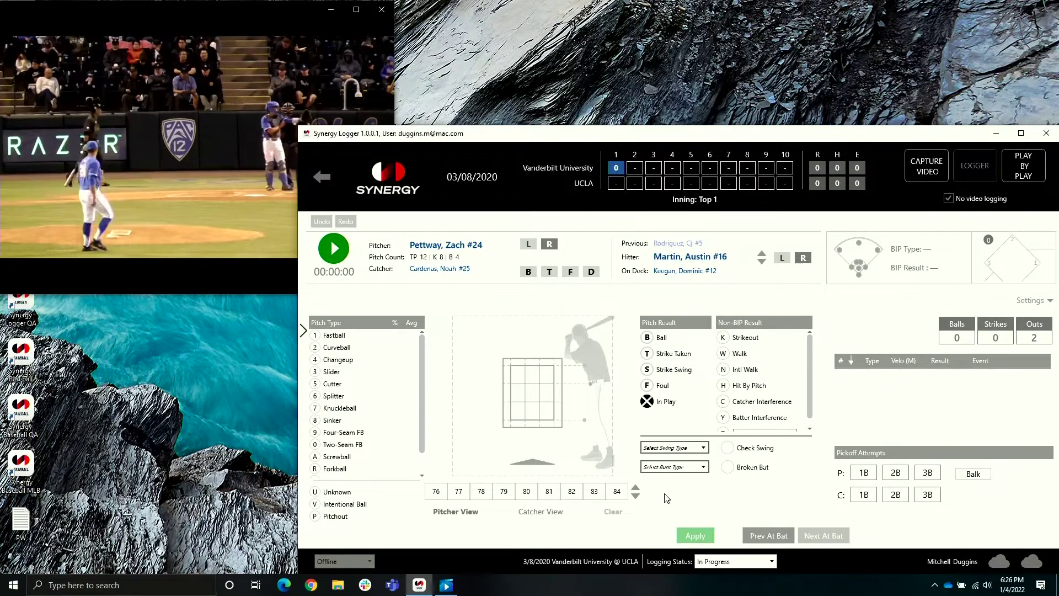
- Log the new hitter's first pitch clip as a 91 mph fastball low and outside the zone with a Ball result
{"action": "left_click", "coordinate": [335, 246]}
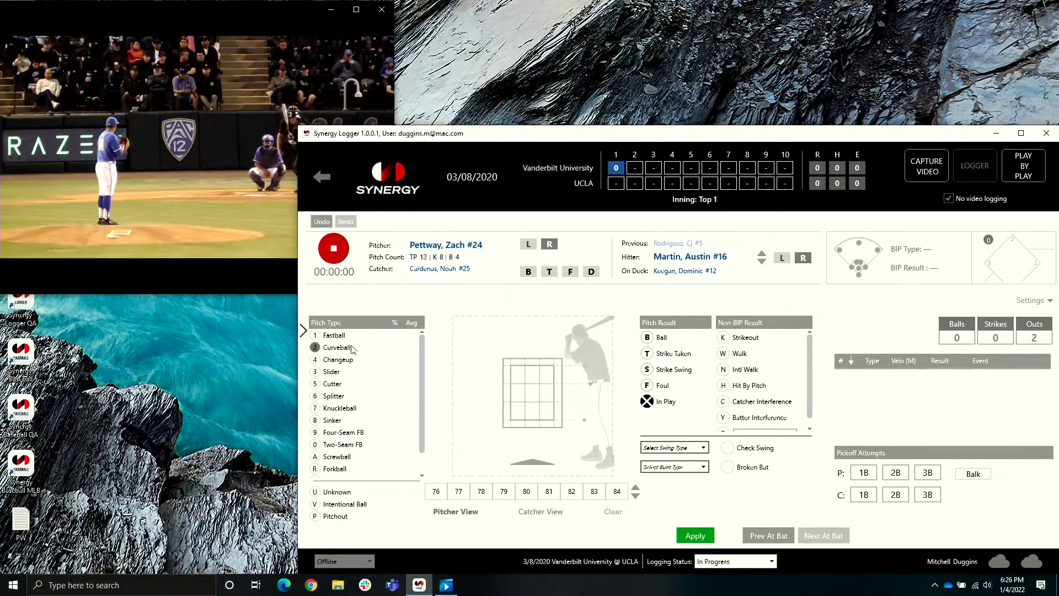
{"action": "left_click", "coordinate": [319, 336]}
{"action": "left_click", "coordinate": [498, 437]}
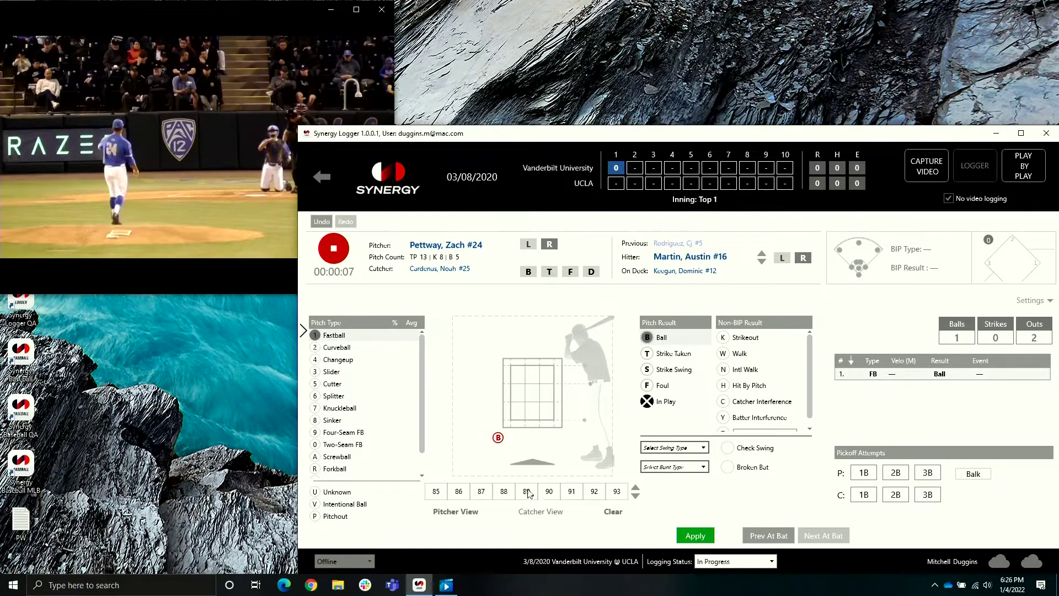
{"action": "key", "text": "9"}
{"action": "key", "text": "1"}
{"action": "left_click", "coordinate": [336, 248]}
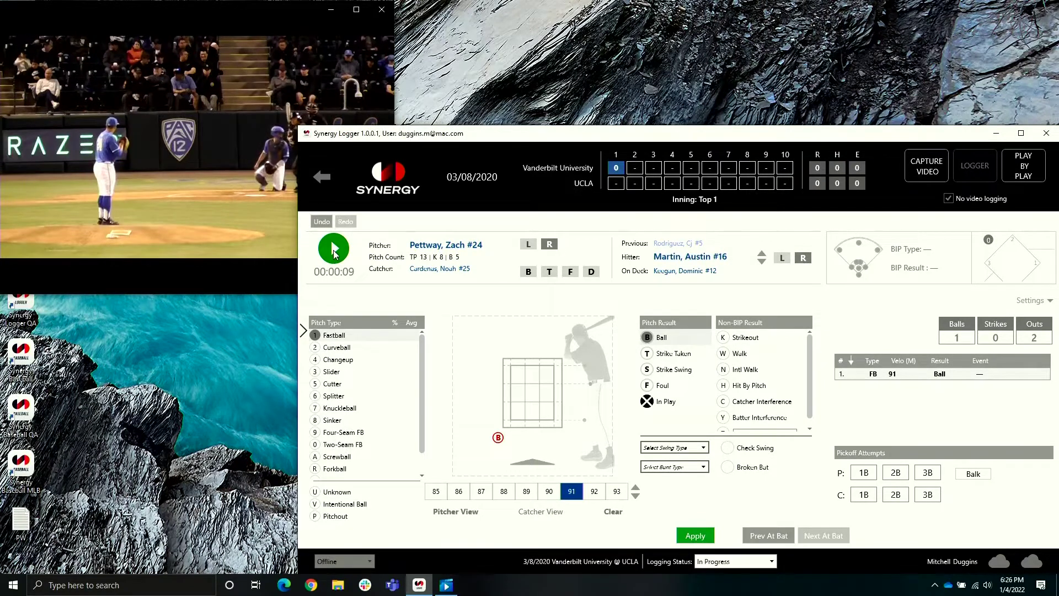
- Log the second pitch clip of this at-bat as an 85 mph changeup in the zone's lower middle with a Foul result
{"action": "left_click", "coordinate": [334, 258]}
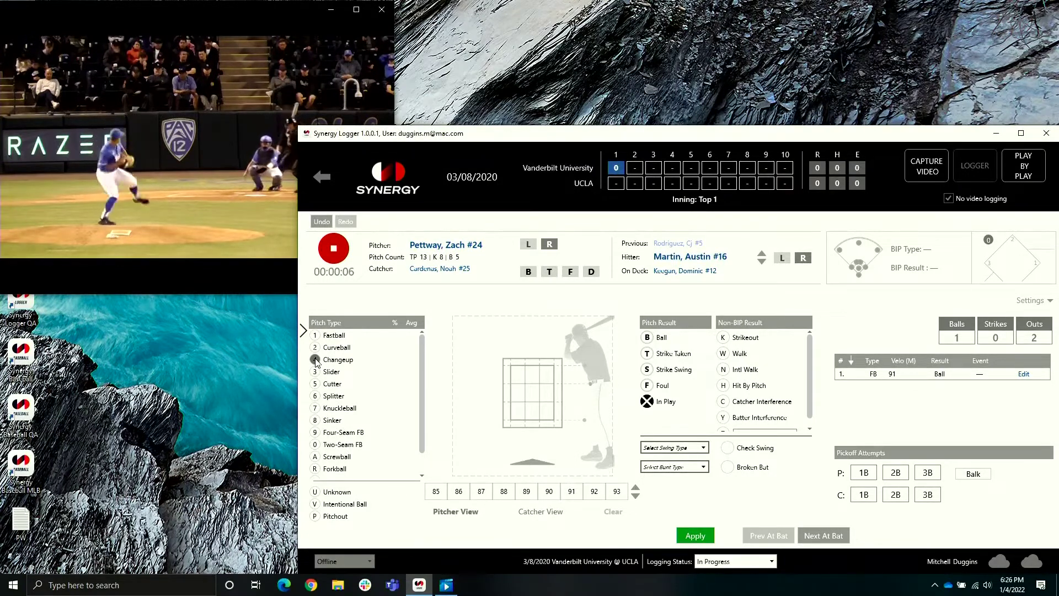
{"action": "left_click", "coordinate": [316, 359]}
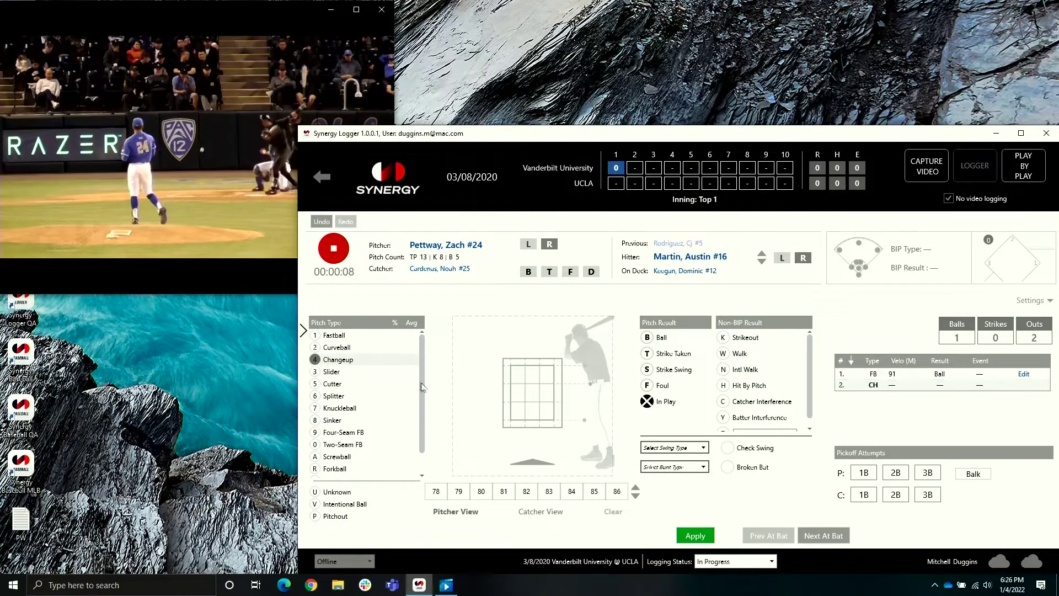
{"action": "left_click", "coordinate": [534, 408]}
{"action": "key", "text": "f"}
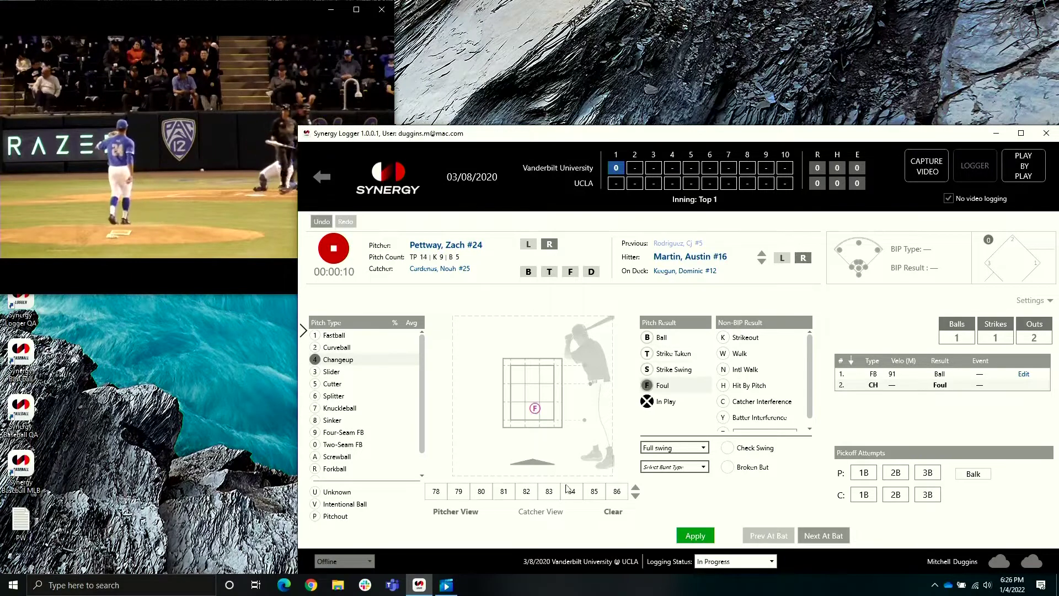
{"action": "left_click", "coordinate": [593, 491]}
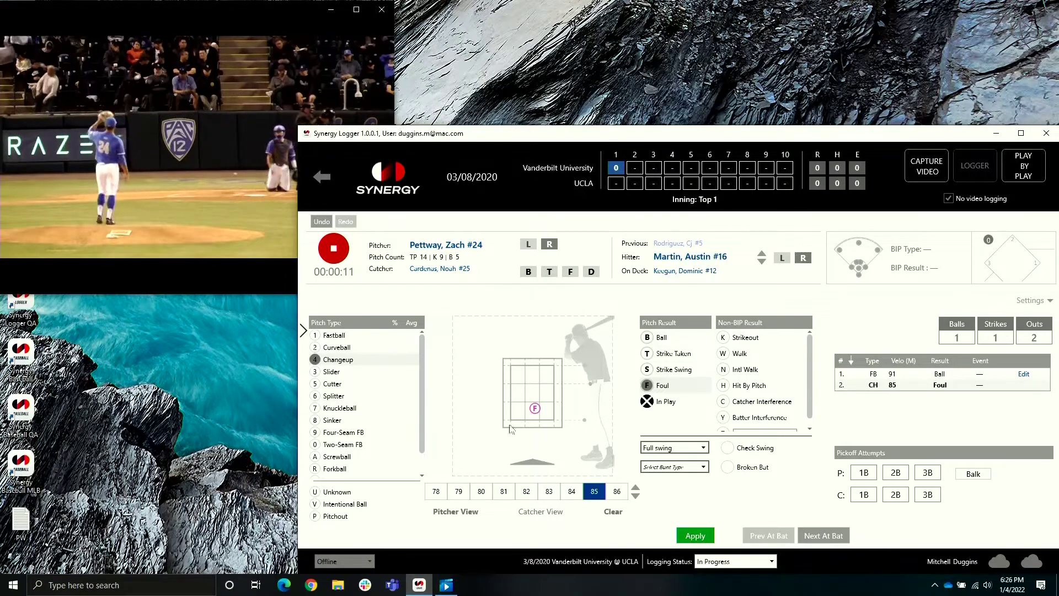
{"action": "left_click", "coordinate": [334, 251]}
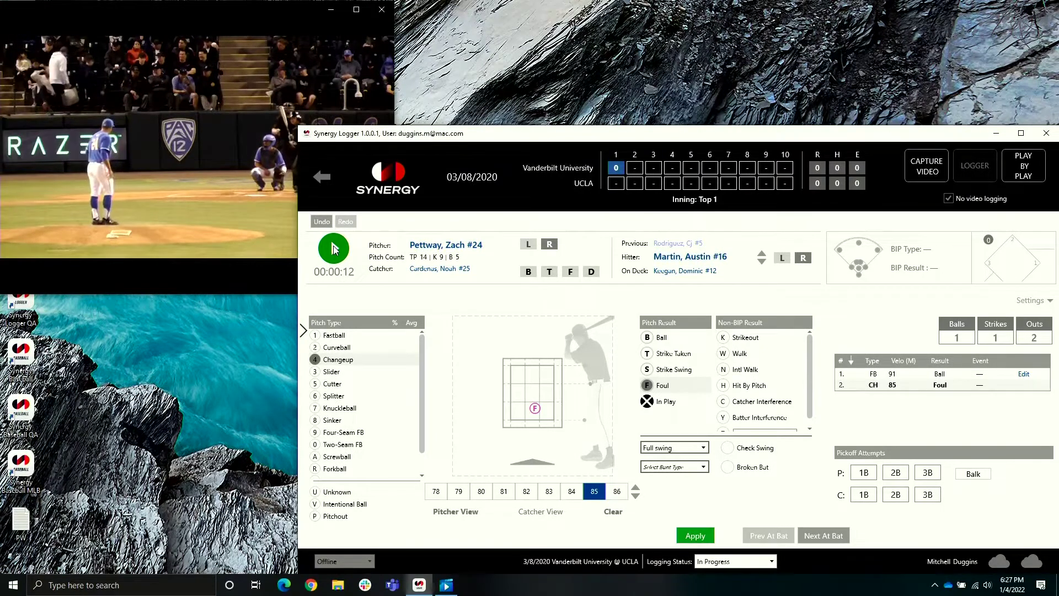
- Log the third pitch clip of this at-bat as a 90 mph fastball at the zone's outside edge, mid-height, with a Strike Taken result
{"action": "left_click", "coordinate": [334, 249]}
{"action": "left_click", "coordinate": [333, 336]}
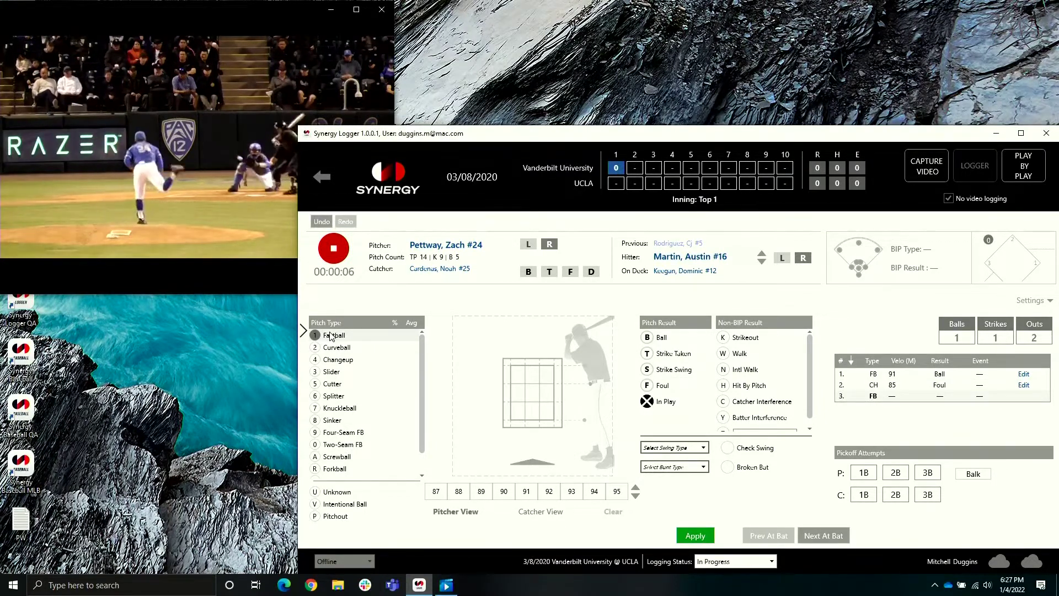
{"action": "left_click", "coordinate": [507, 391]}
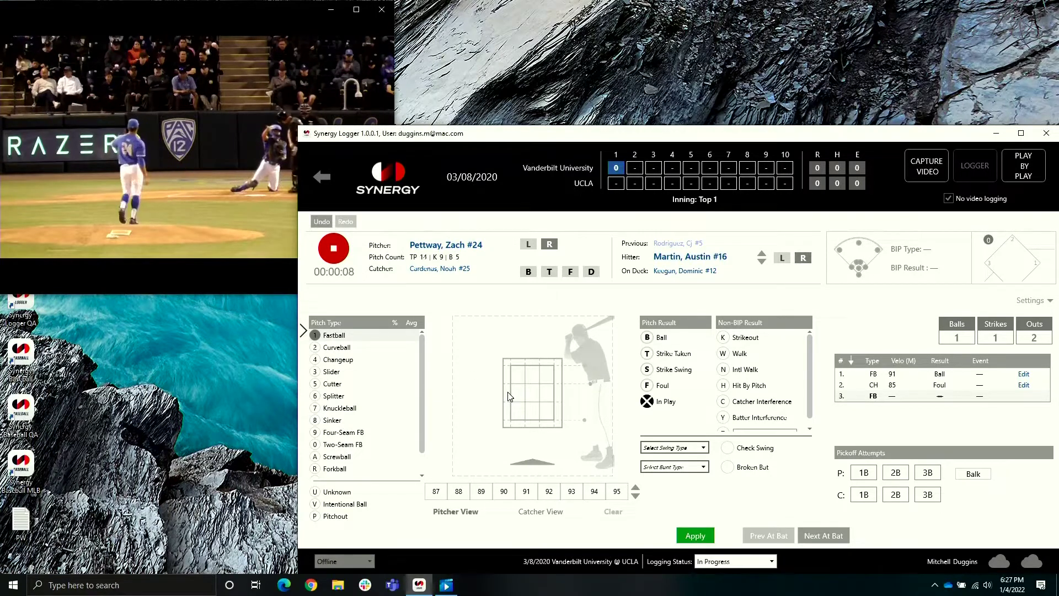
{"action": "key", "text": "t"}
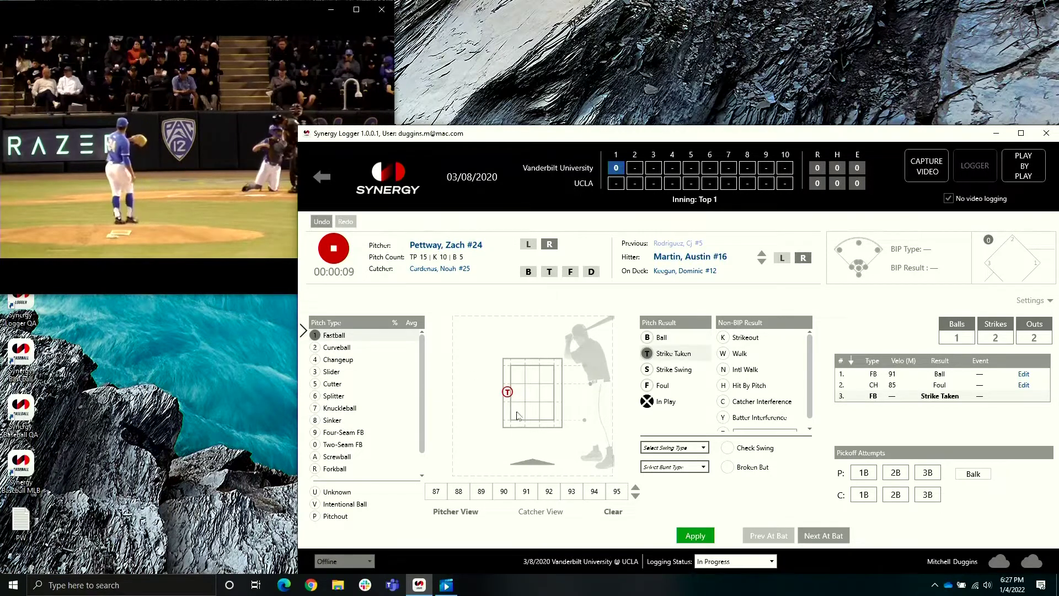
{"action": "left_click", "coordinate": [503, 493]}
{"action": "left_click", "coordinate": [333, 249]}
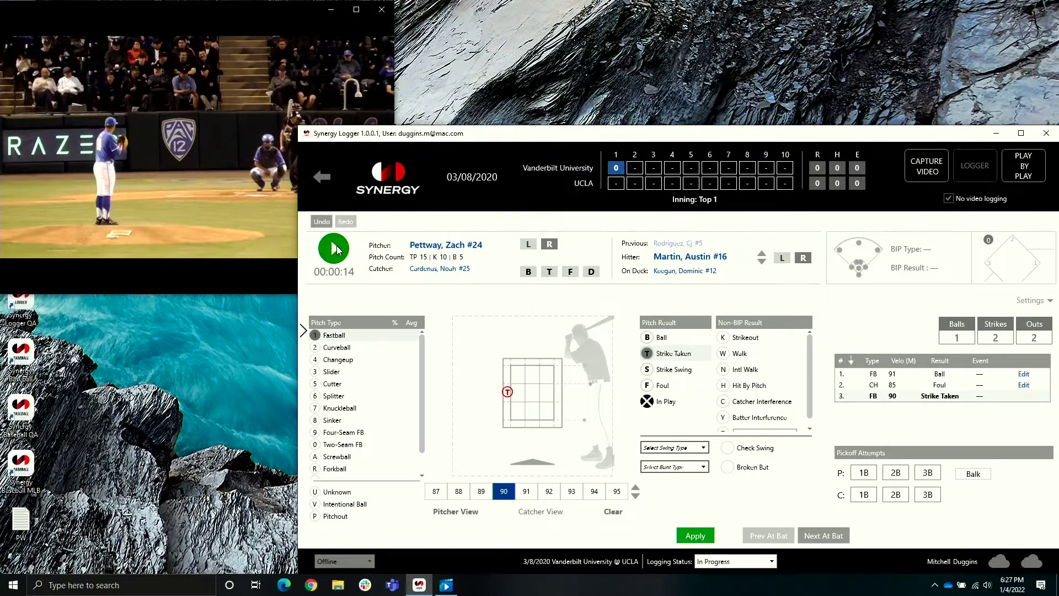
- Log the fourth pitch of this at-bat as a 91 mph fastball at the zone's lower outside edge with a Strike Taken result
{"action": "left_click", "coordinate": [337, 250]}
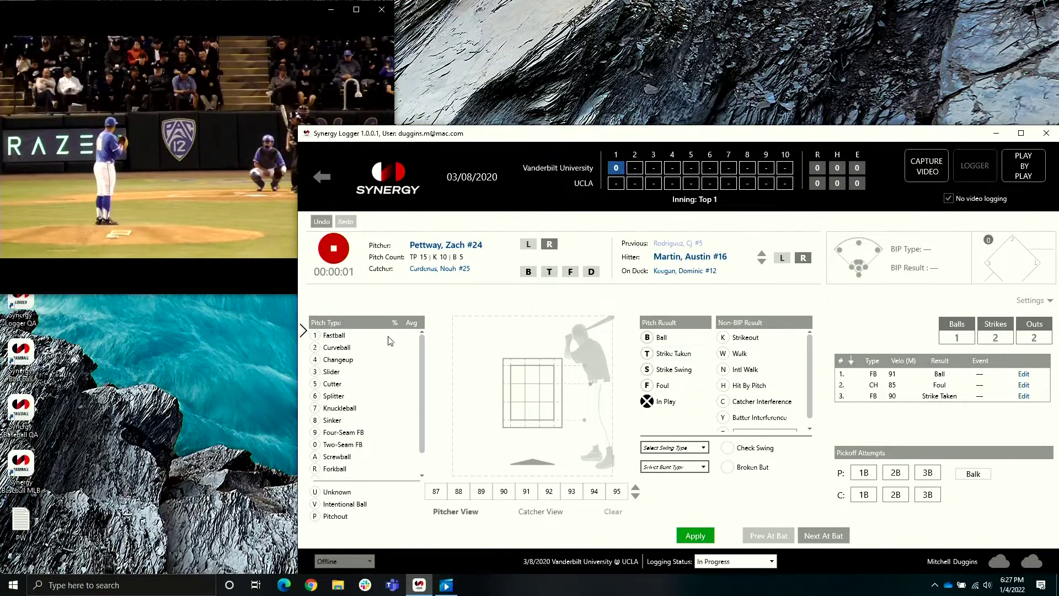
{"action": "left_click", "coordinate": [315, 336]}
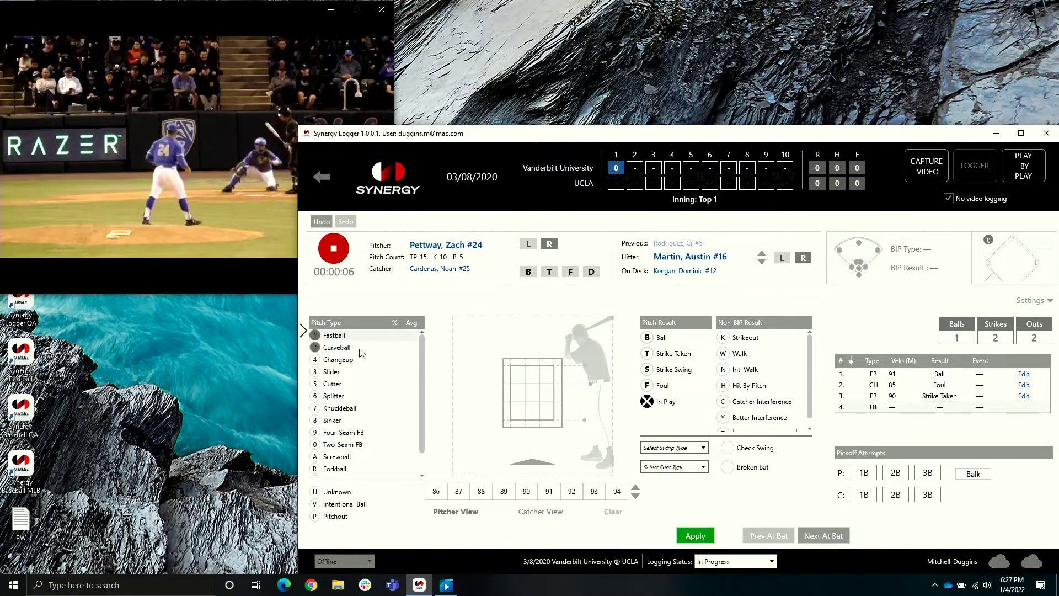
{"action": "left_click", "coordinate": [505, 408]}
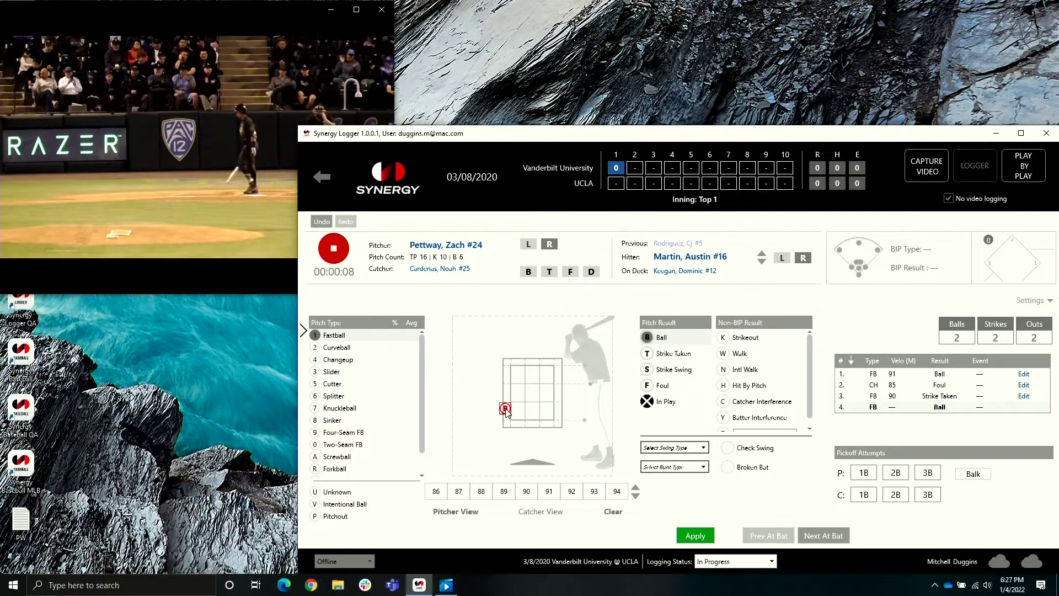
{"action": "key", "text": "t"}
{"action": "key", "text": "9"}
{"action": "key", "text": "1"}
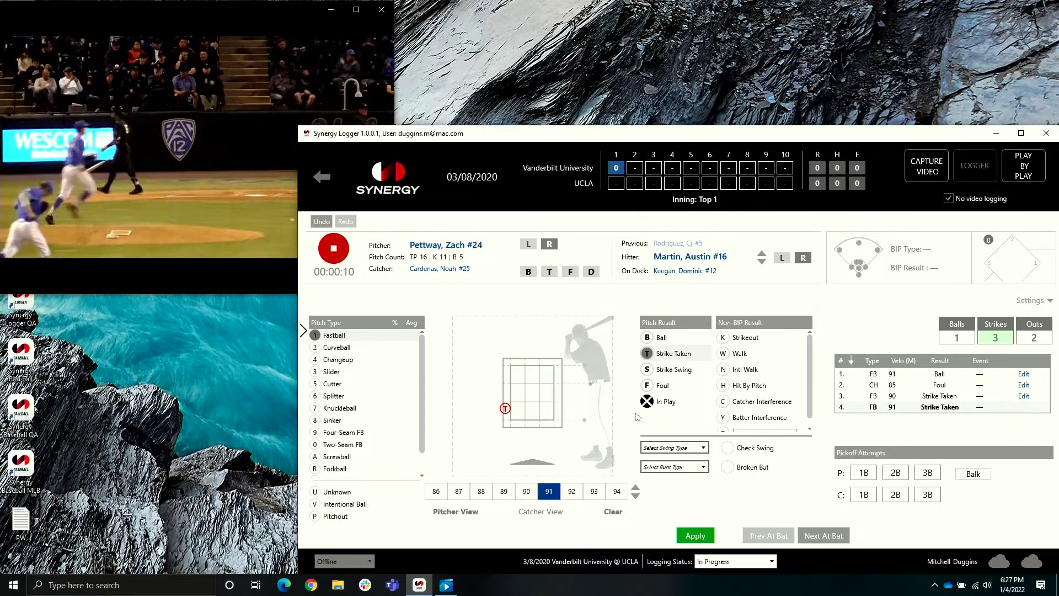
- Record the strikeout for the third out, end the pitch clip and apply the at-bat to close the top of the first
{"action": "key", "text": "k"}
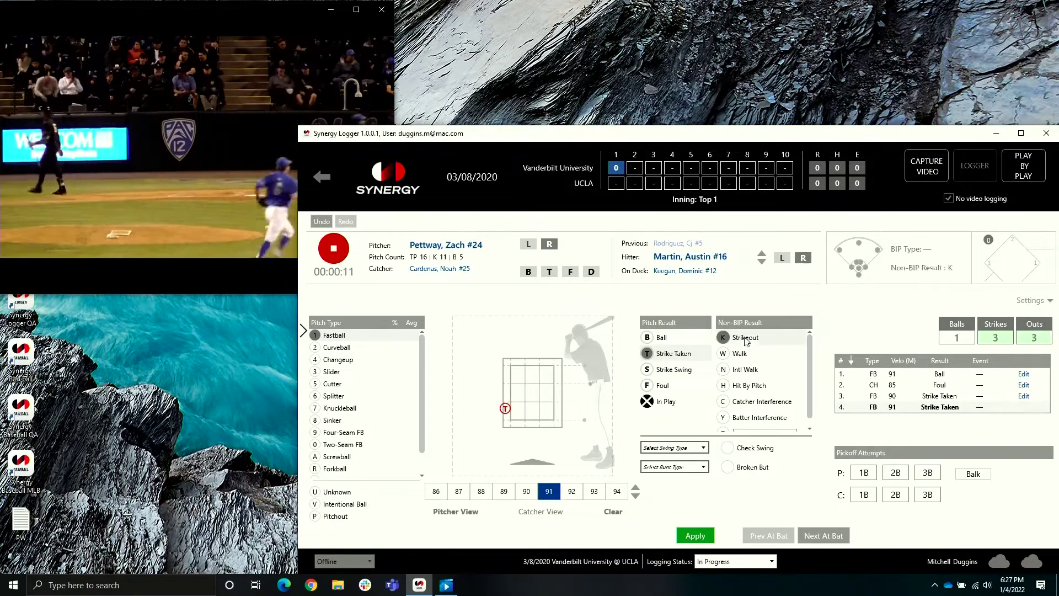
{"action": "left_click", "coordinate": [333, 249]}
{"action": "key", "text": "Return"}
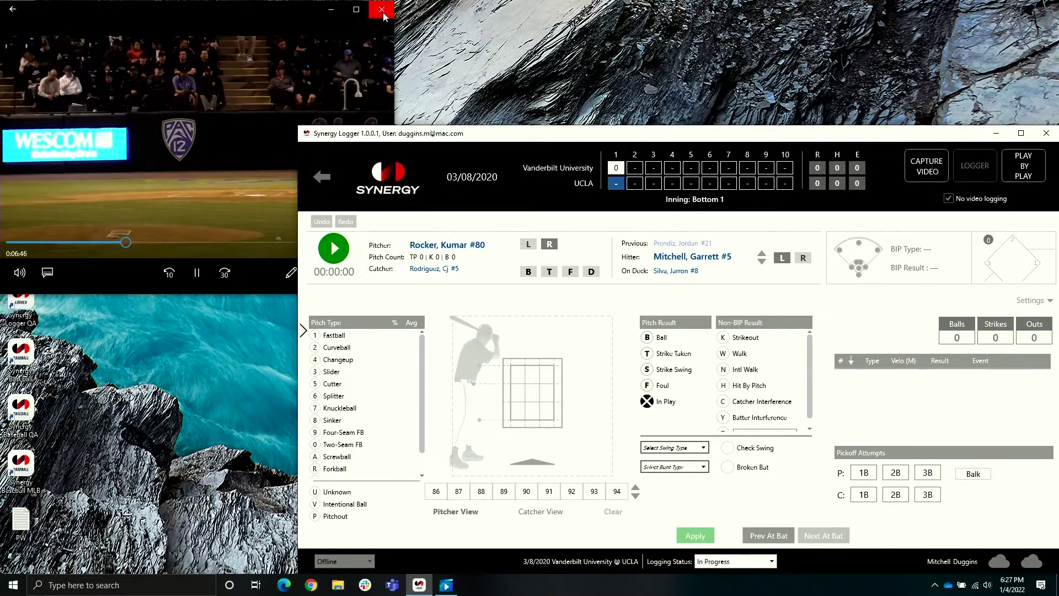
- Close the game video and open the import page for the 3/8/2020 Vanderbilt at UCLA game in the maximized logger window
{"action": "left_click", "coordinate": [382, 11]}
{"action": "left_click", "coordinate": [318, 176]}
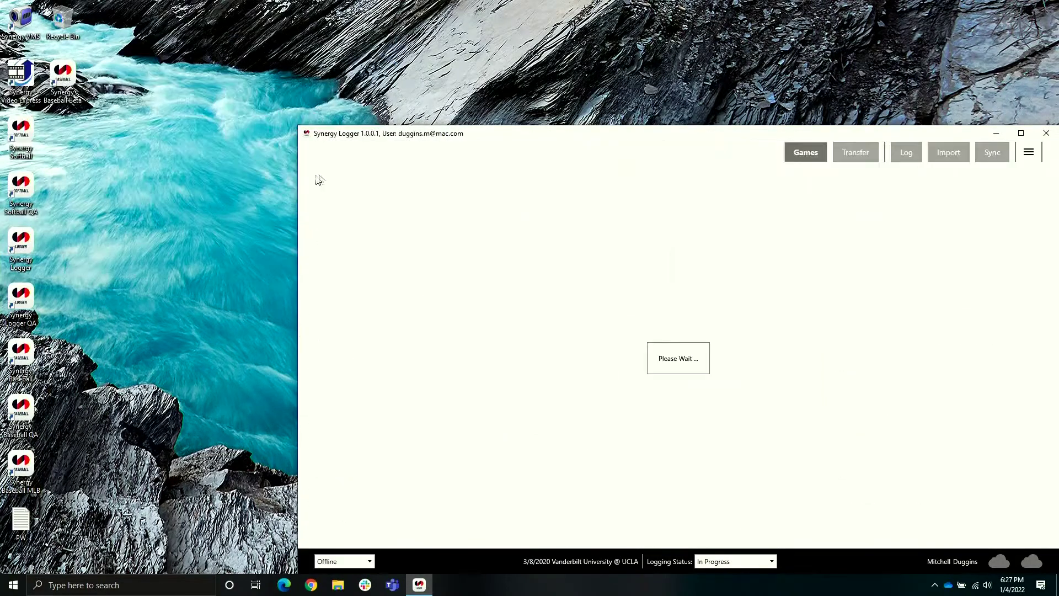
{"action": "double_click", "coordinate": [512, 138]}
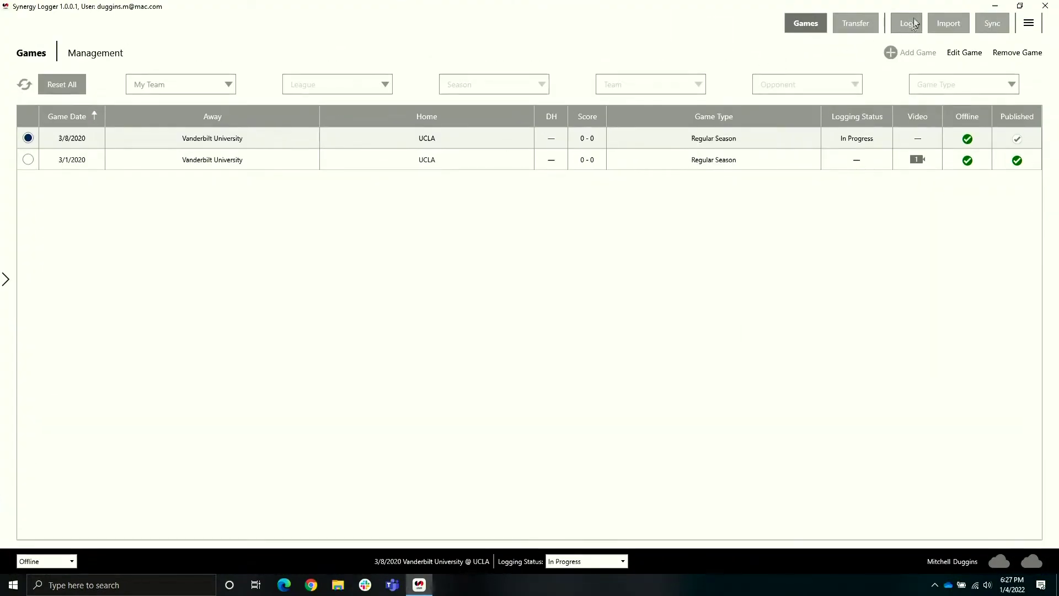
{"action": "left_click", "coordinate": [947, 19]}
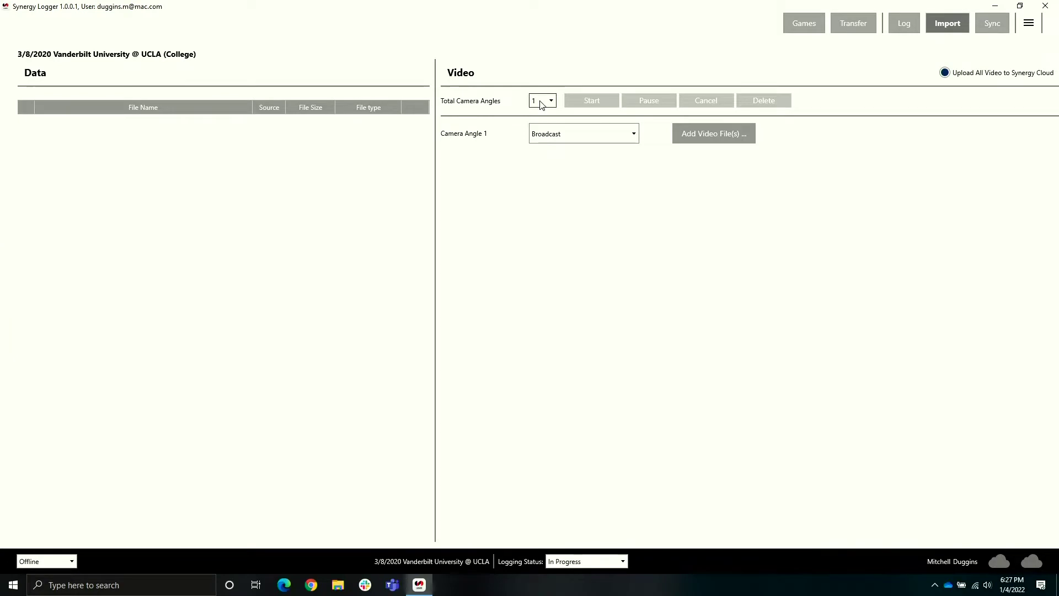
- Set the total camera angles to 4 and assign RHP Open to camera angle 4
{"action": "left_click", "coordinate": [541, 105]}
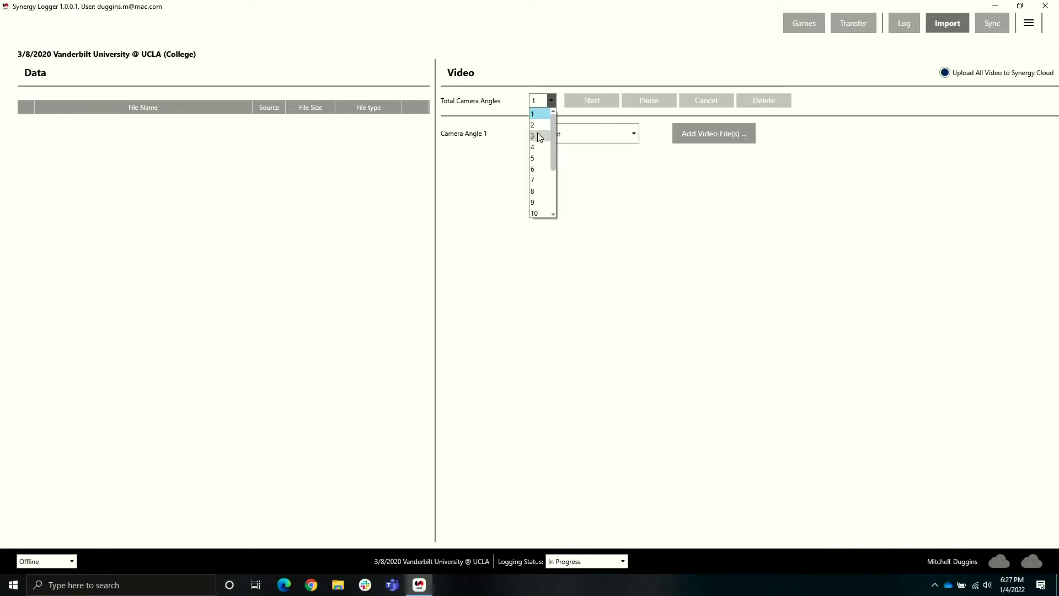
{"action": "left_click", "coordinate": [540, 147]}
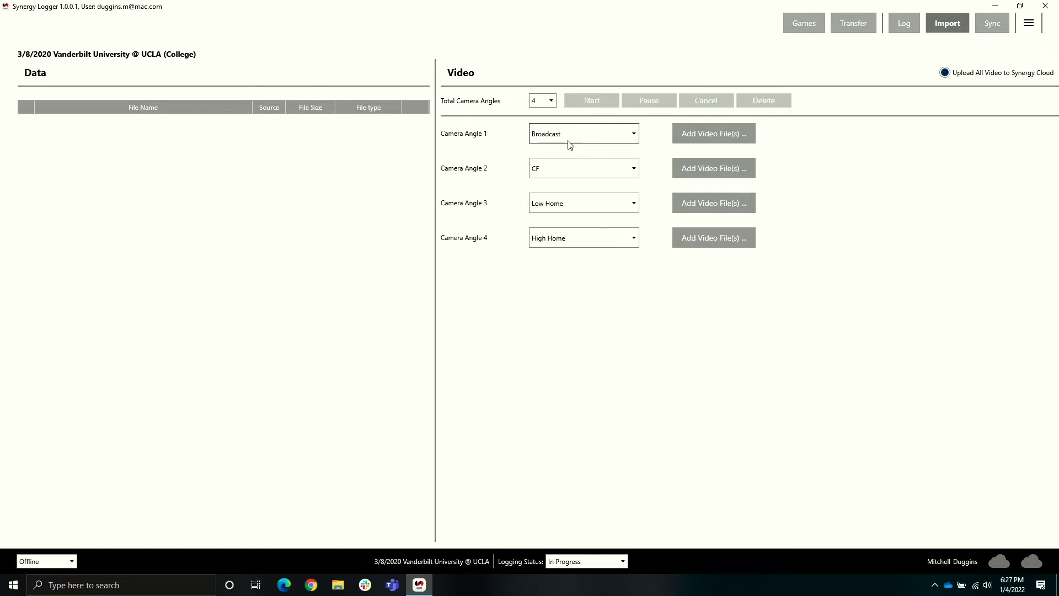
{"action": "left_click", "coordinate": [558, 238]}
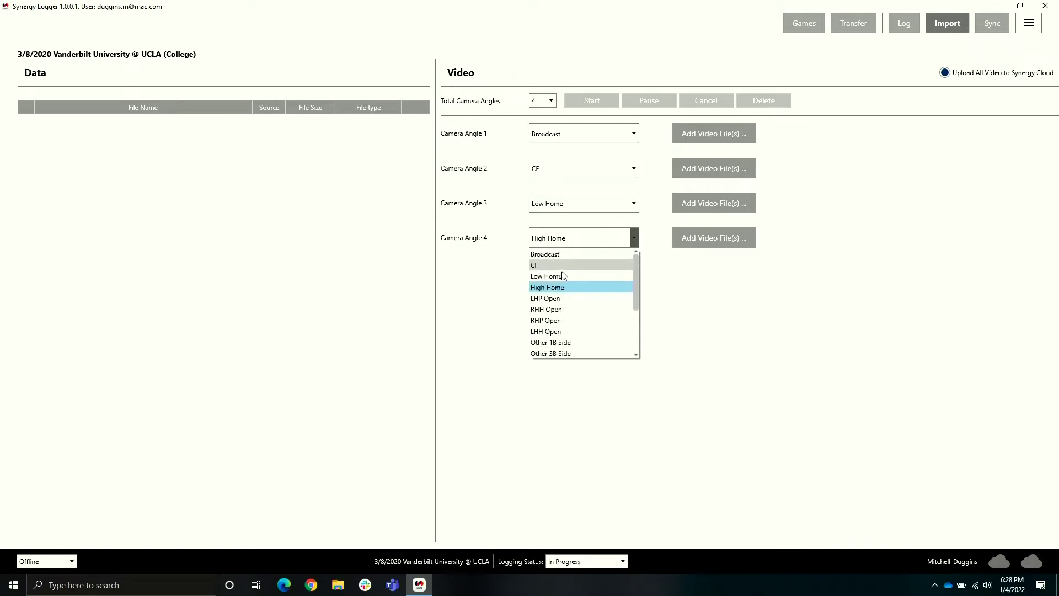
{"action": "left_click", "coordinate": [547, 321]}
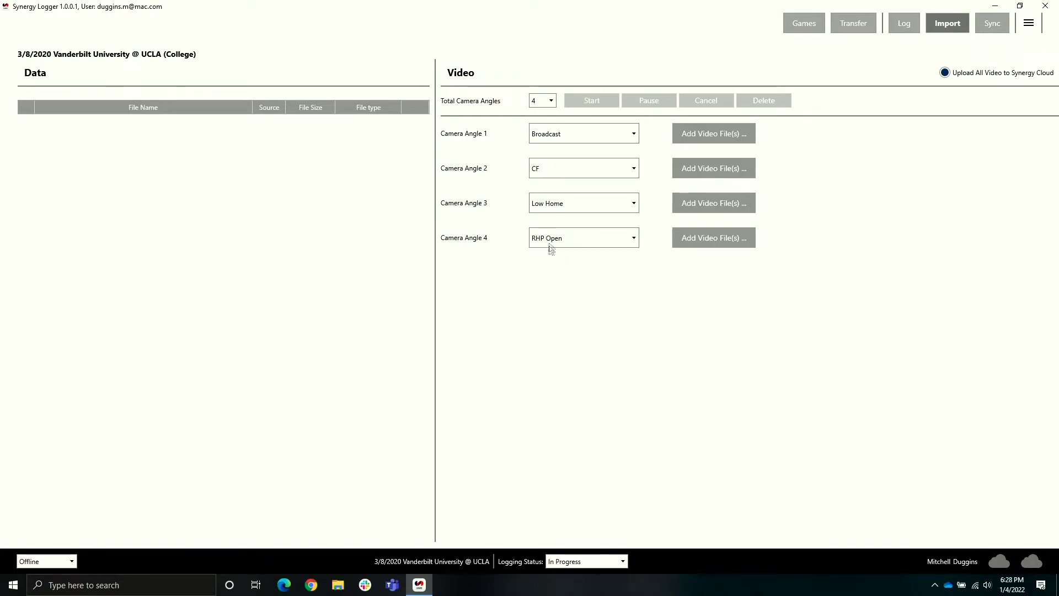
{"action": "left_click", "coordinate": [550, 204]}
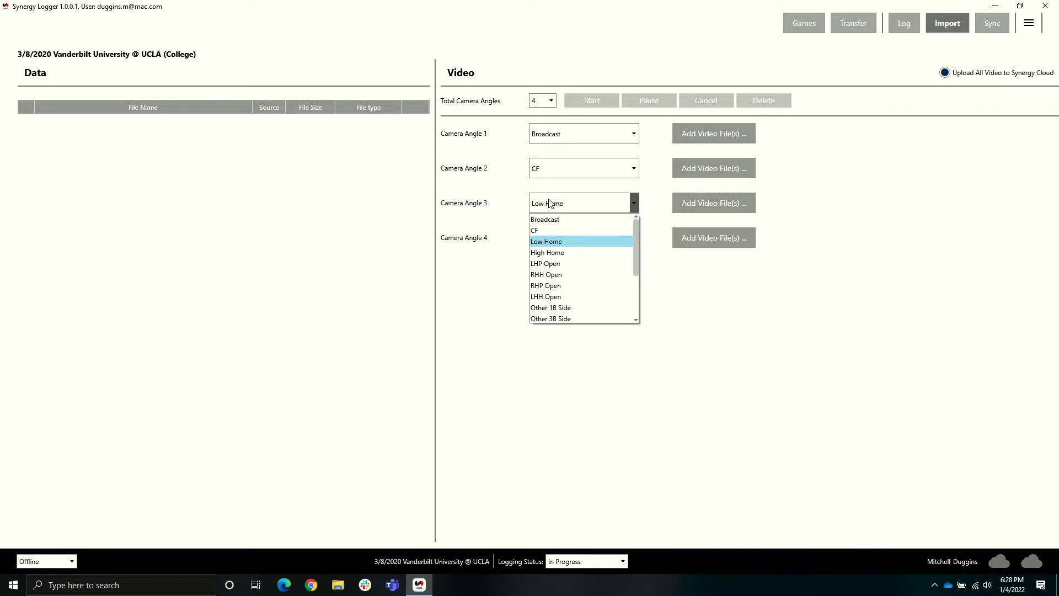
{"action": "left_click", "coordinate": [493, 210]}
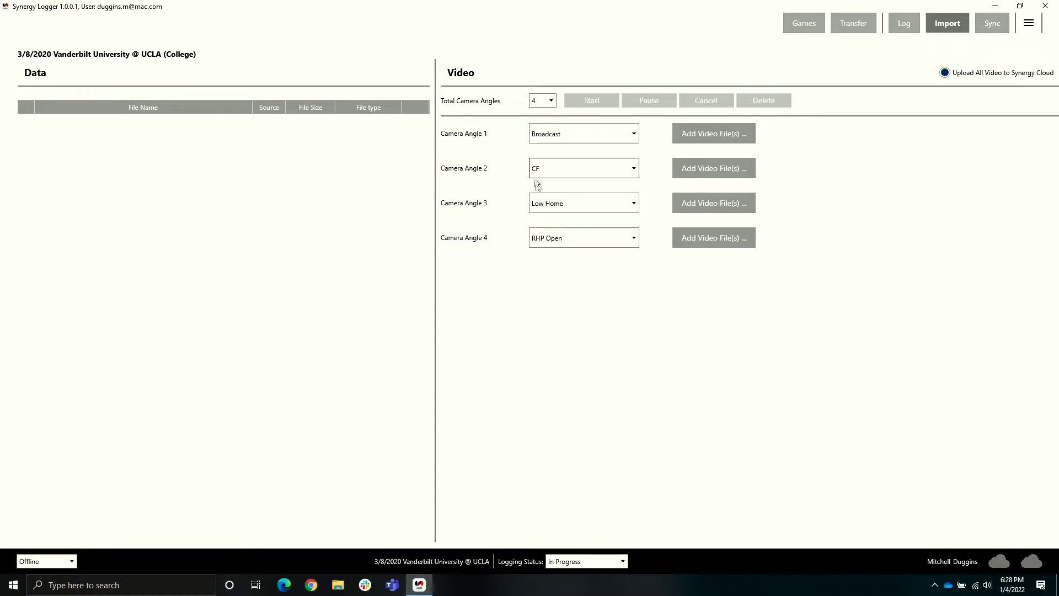
- Reduce the total camera angles to 2
{"action": "left_click", "coordinate": [540, 102]}
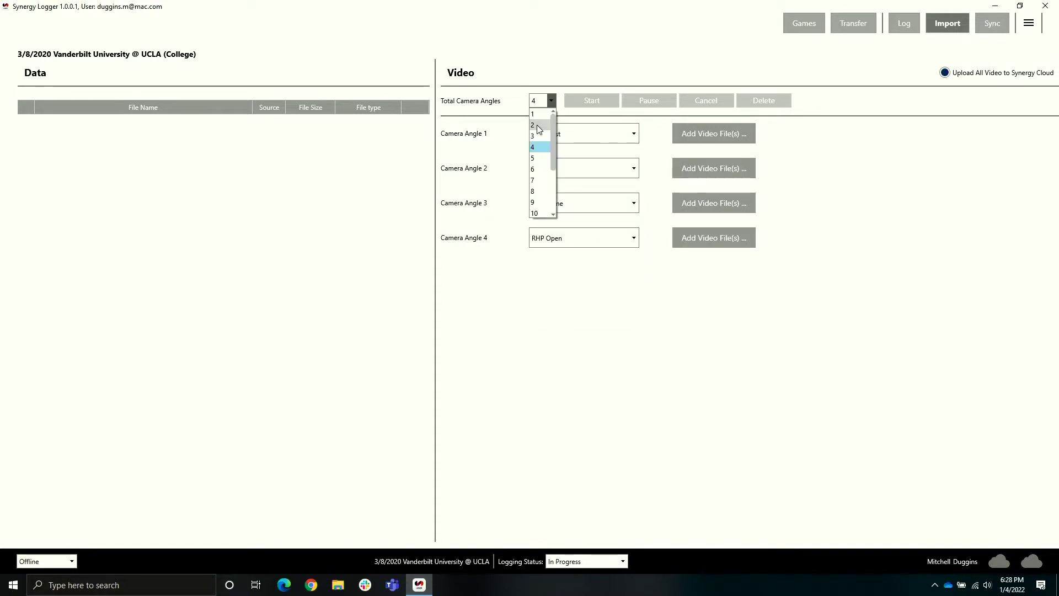
{"action": "left_click", "coordinate": [537, 125]}
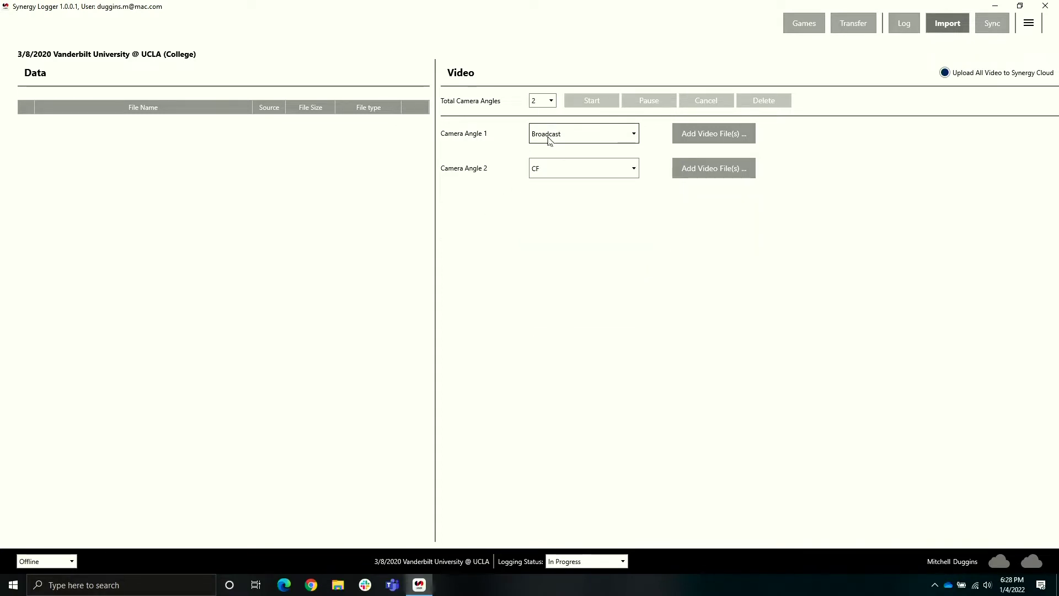
- Assign Low Home to camera angle 2 and CF to camera angle 1
{"action": "left_click", "coordinate": [565, 170]}
{"action": "left_click", "coordinate": [552, 207]}
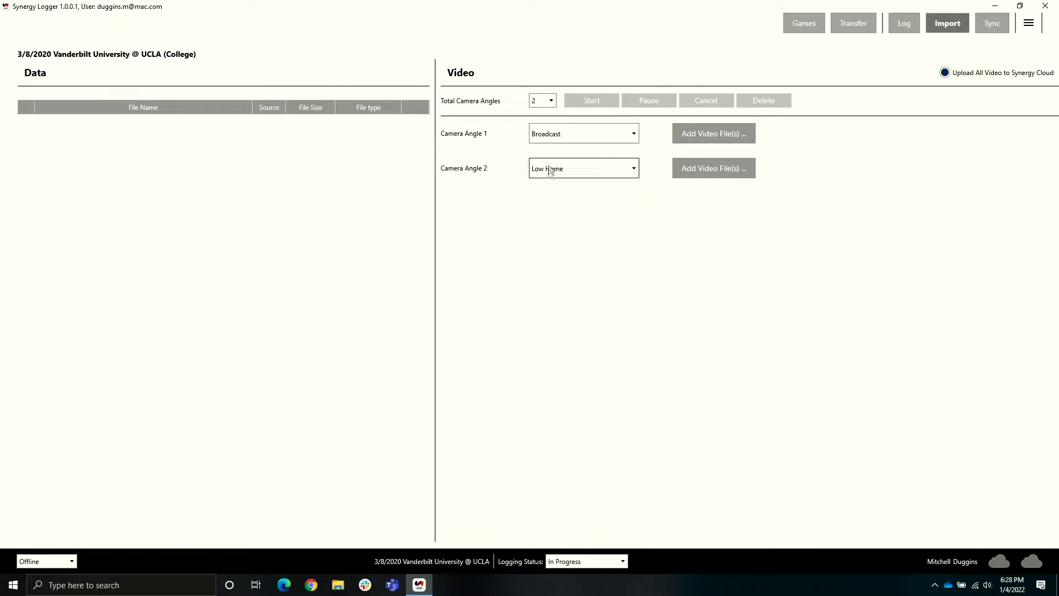
{"action": "left_click", "coordinate": [555, 138]}
{"action": "left_click", "coordinate": [548, 161]}
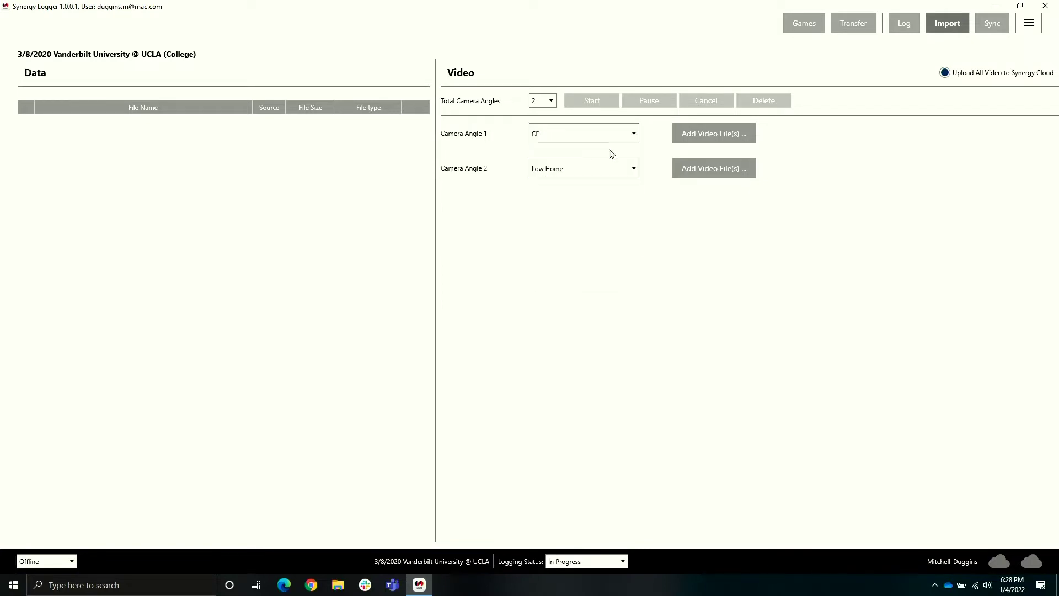
- Add the file 20200306 - Vanderbilt @ UCLA - CF (01) from the 1 - CF folder to camera angle 1
{"action": "left_click", "coordinate": [709, 133]}
{"action": "left_click", "coordinate": [112, 41]}
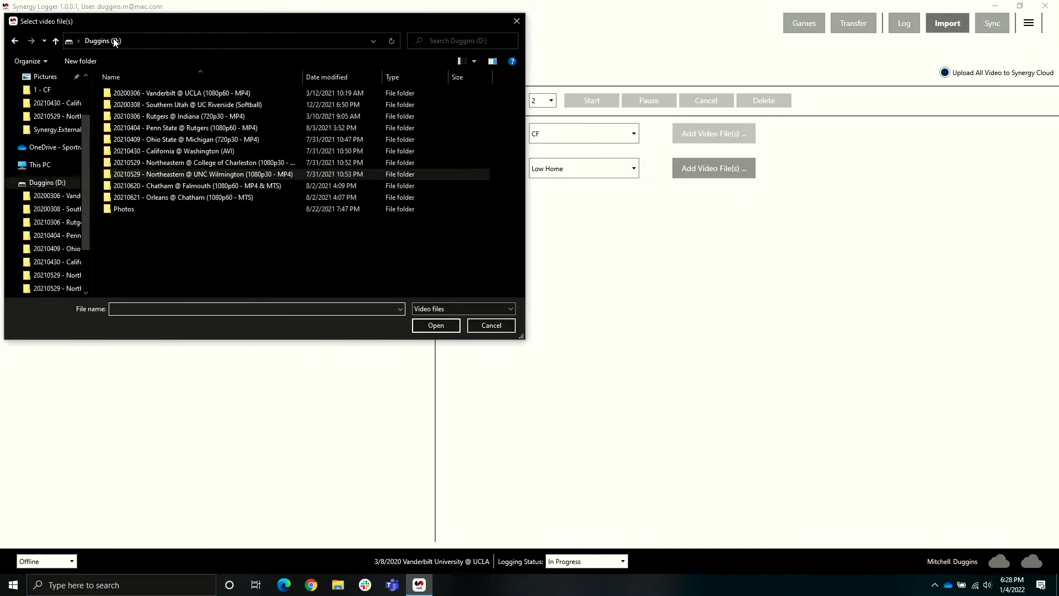
{"action": "double_click", "coordinate": [170, 94]}
{"action": "double_click", "coordinate": [145, 91]}
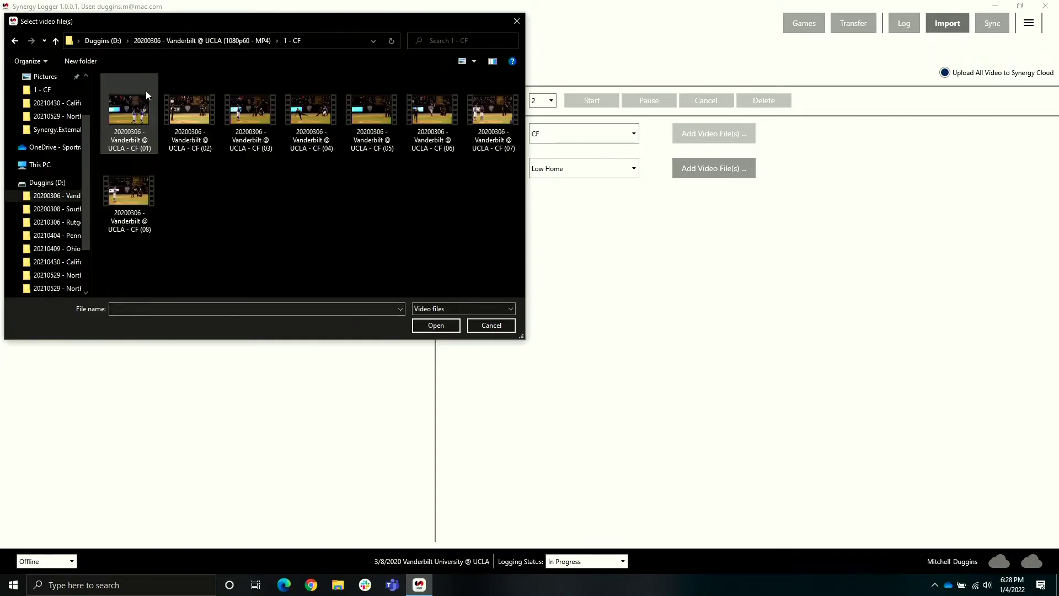
{"action": "double_click", "coordinate": [144, 100]}
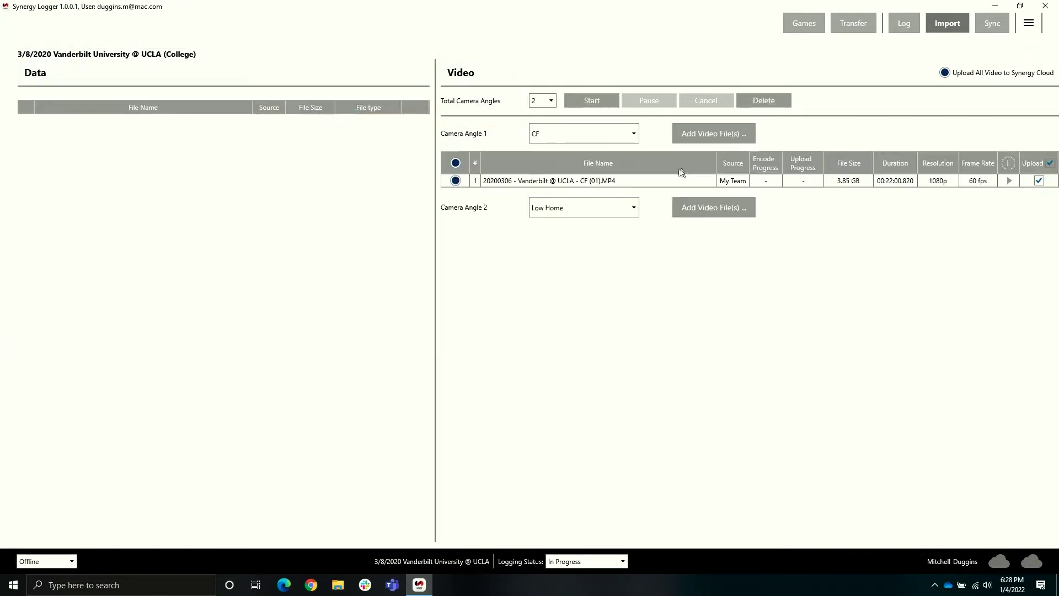
- Add 20200306 - Vanderbilt @ UCLA - Low Home (01) from the 2 - Low Home folder to camera angle 2 and start the import
{"action": "left_click", "coordinate": [683, 208]}
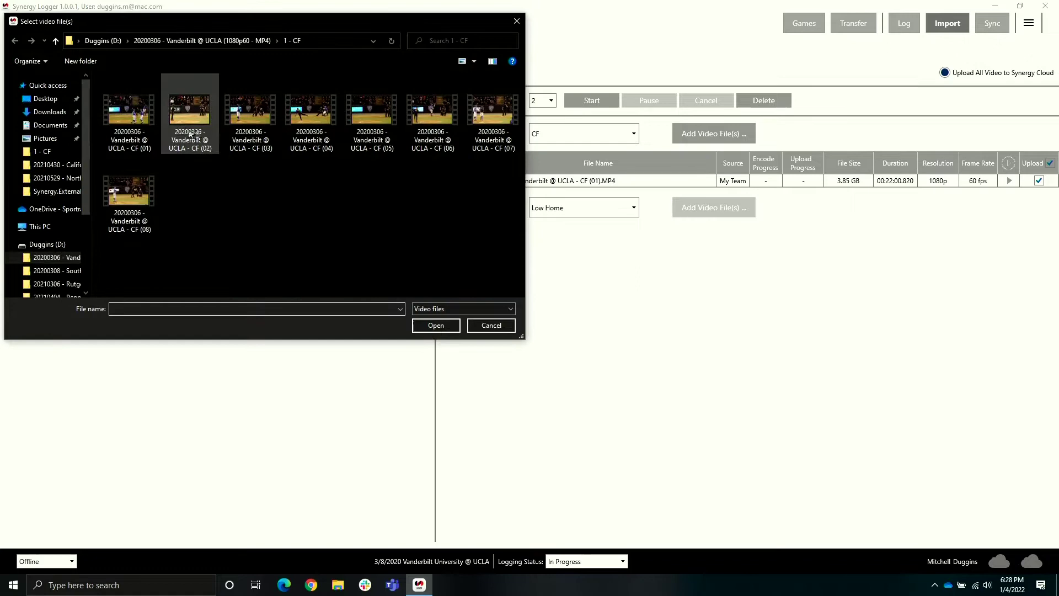
{"action": "left_click", "coordinate": [191, 43]}
{"action": "double_click", "coordinate": [132, 105]}
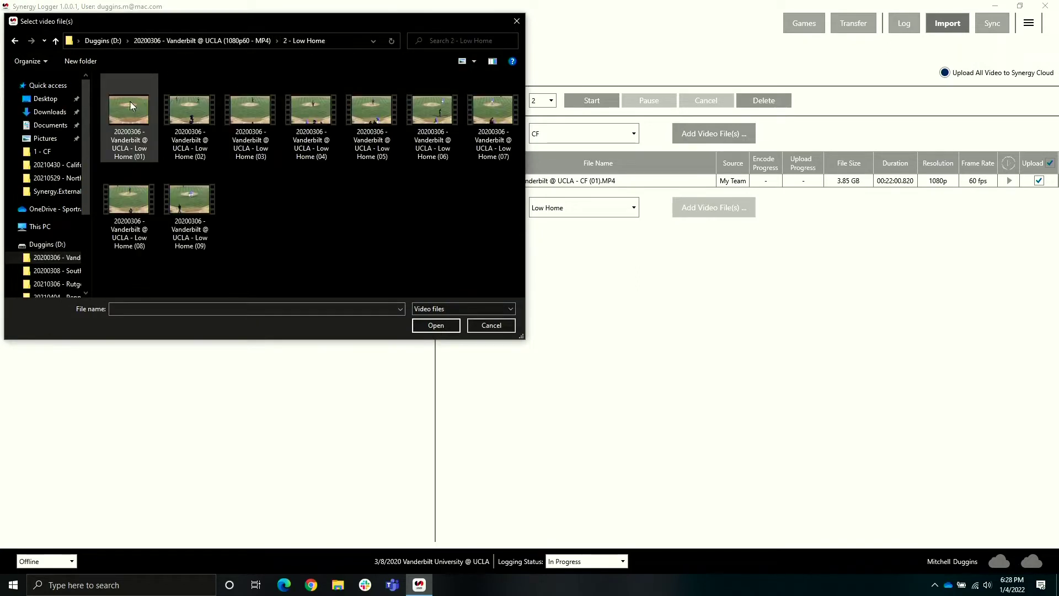
{"action": "double_click", "coordinate": [141, 115]}
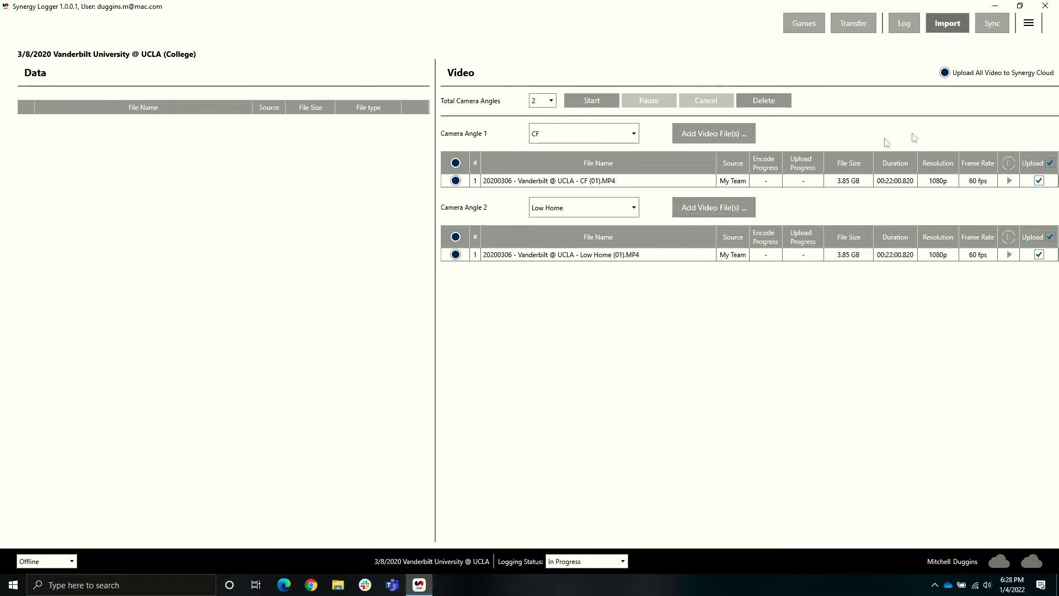
{"action": "left_click", "coordinate": [591, 105]}
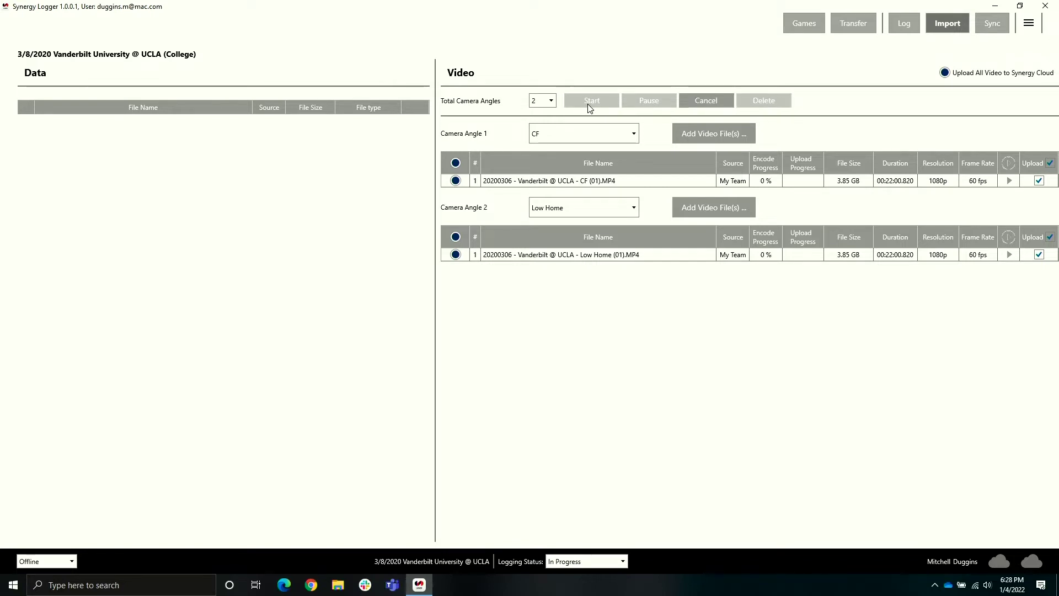
- Open the video sync page and cue the CF video to the pitcher's first pitch at about 00:00:38
{"action": "left_click", "coordinate": [996, 23]}
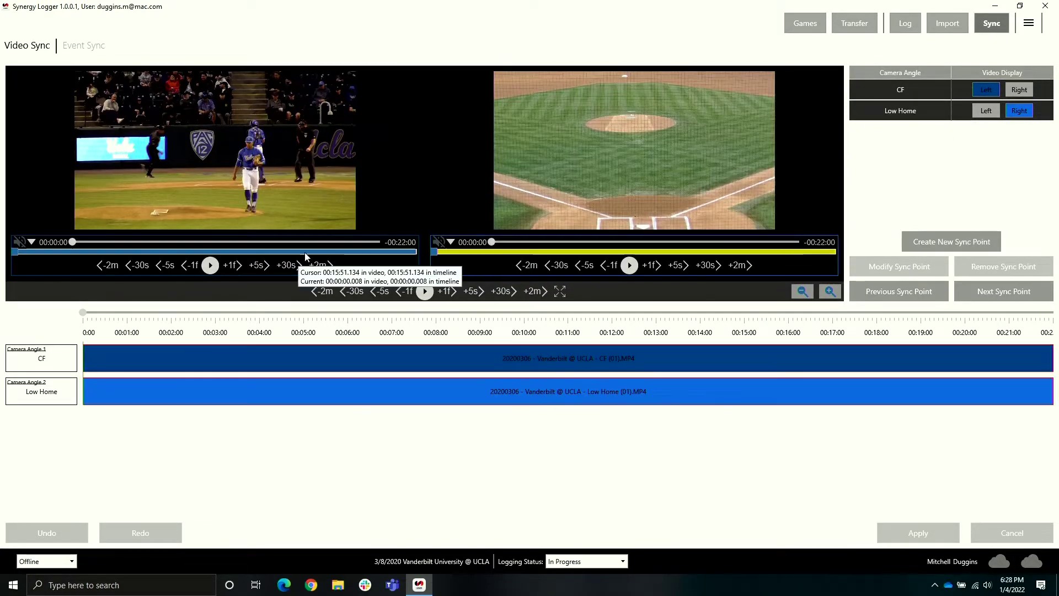
{"action": "left_click", "coordinate": [286, 265]}
{"action": "left_click", "coordinate": [255, 264]}
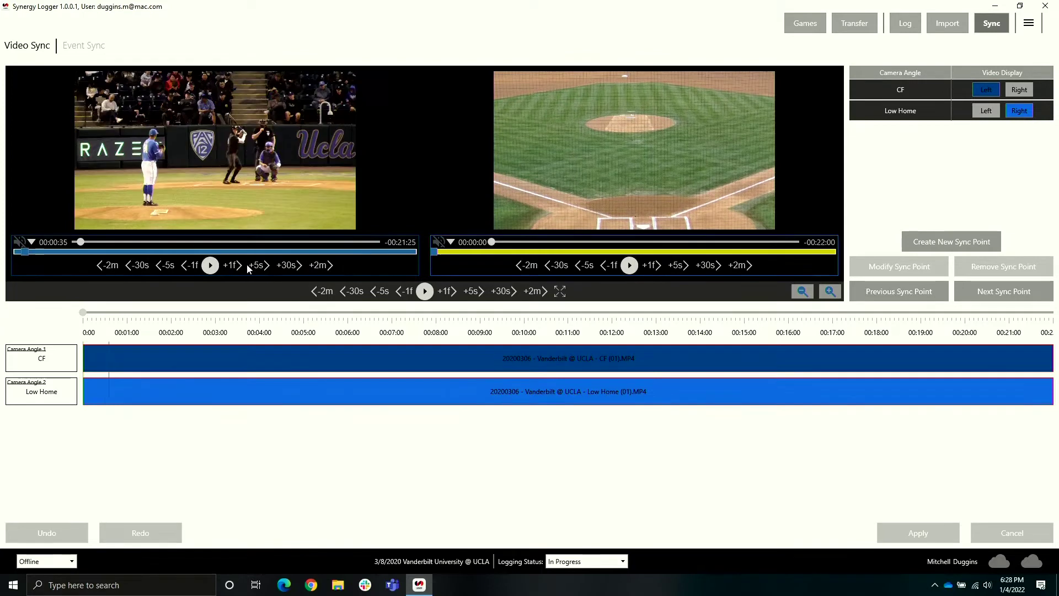
{"action": "left_click", "coordinate": [262, 267]}
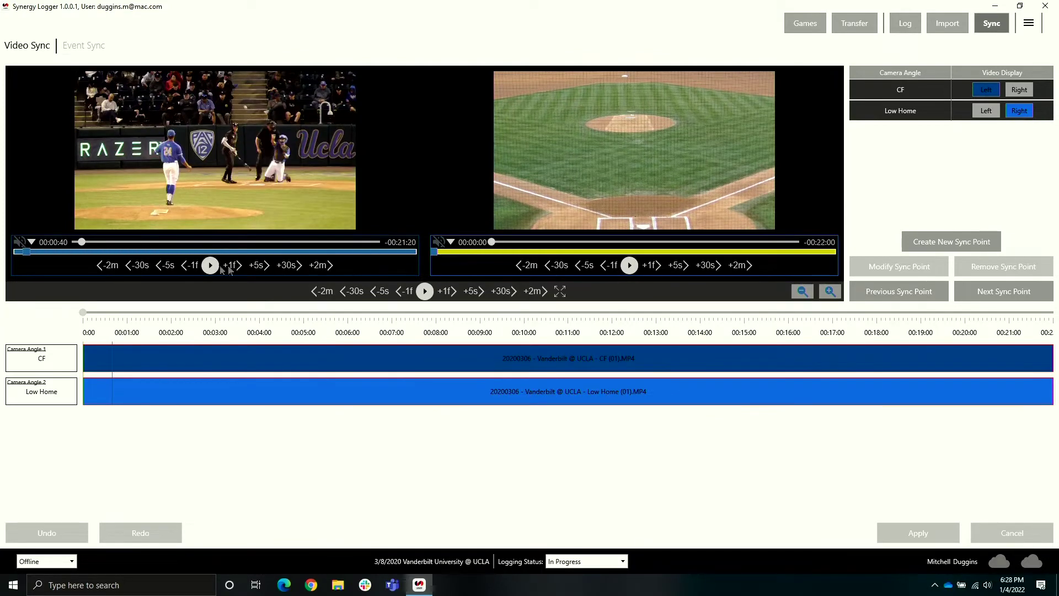
{"action": "left_click", "coordinate": [167, 265]}
{"action": "left_click", "coordinate": [210, 265]}
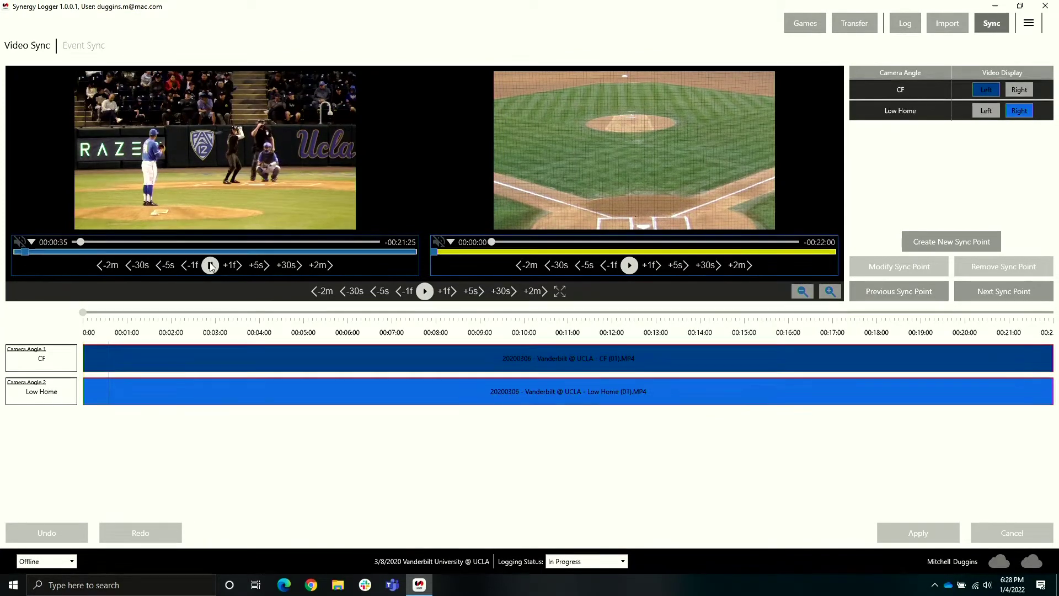
{"action": "left_click", "coordinate": [200, 181]}
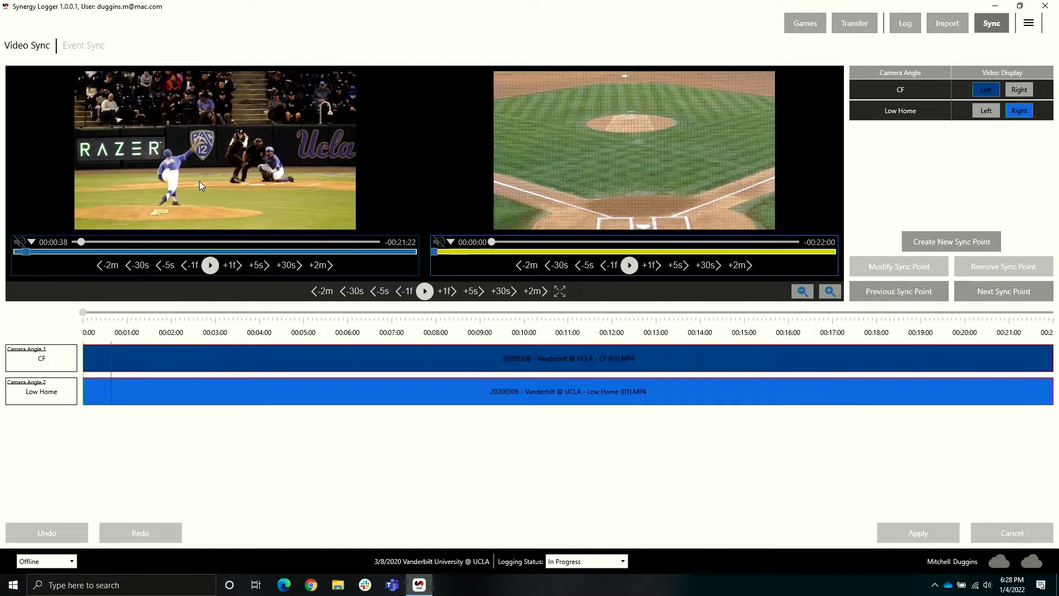
- Bring the Low Home video to about 00:13:30, shortly before the first pitch
{"action": "left_click", "coordinate": [737, 265]}
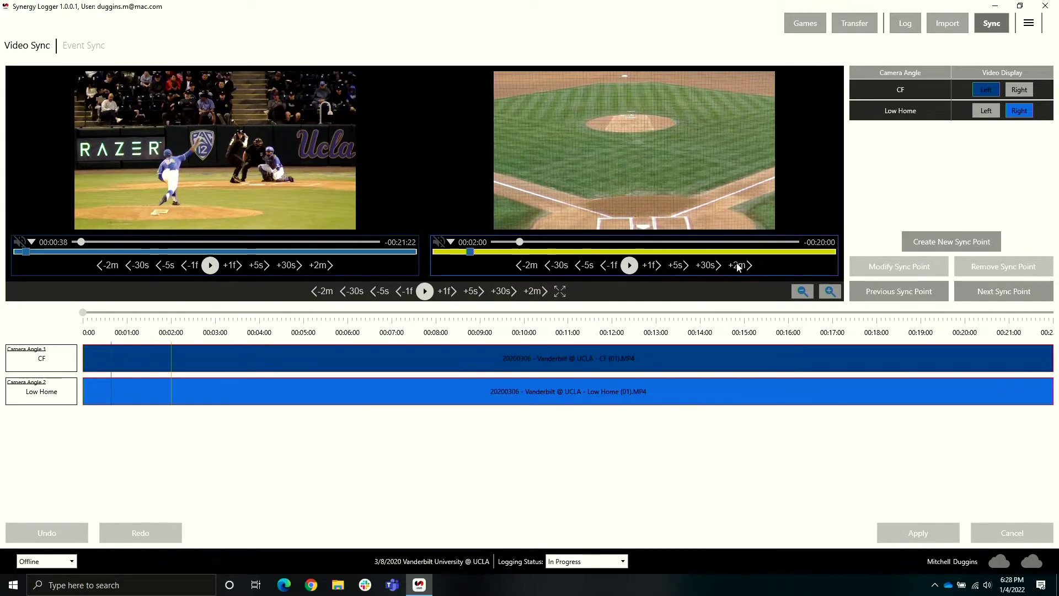
{"action": "left_click", "coordinate": [738, 265]}
{"action": "left_click", "coordinate": [738, 266]}
{"action": "left_click", "coordinate": [738, 265]}
{"action": "left_click", "coordinate": [738, 266]}
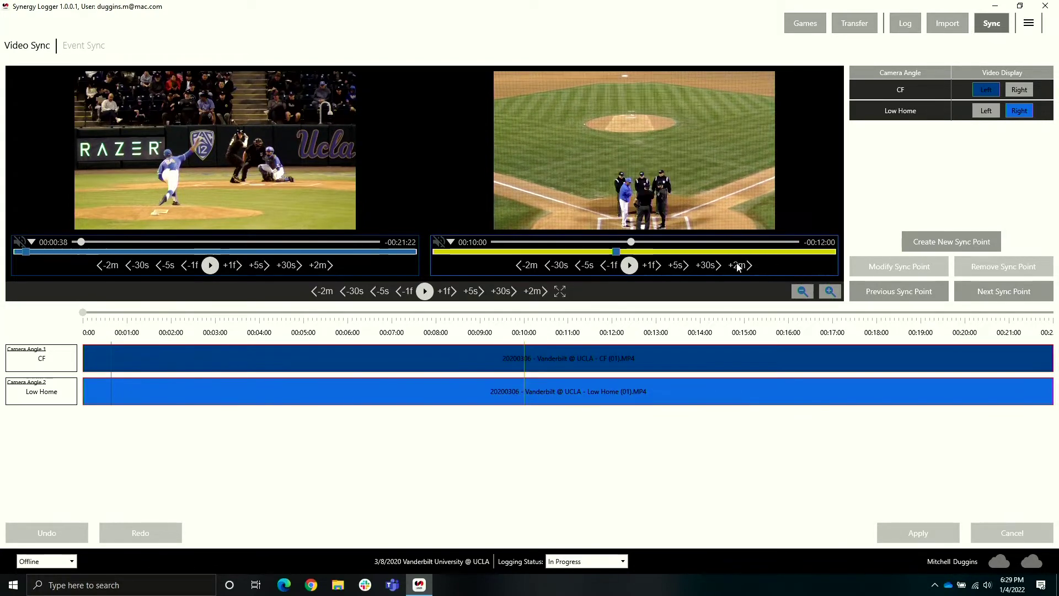
{"action": "left_click", "coordinate": [738, 265]}
{"action": "left_click", "coordinate": [738, 266]}
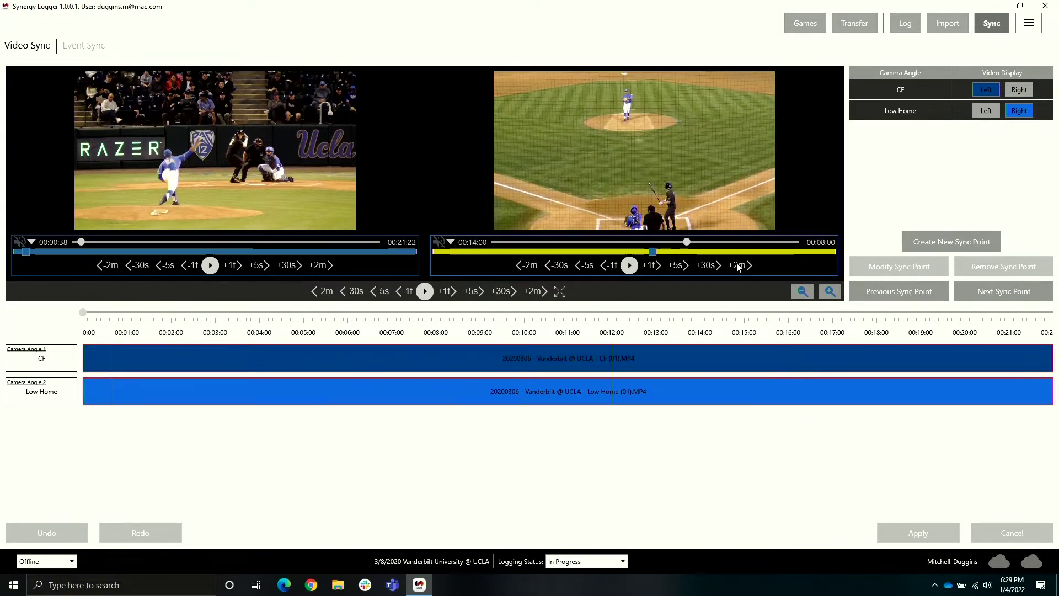
{"action": "left_click", "coordinate": [738, 265]}
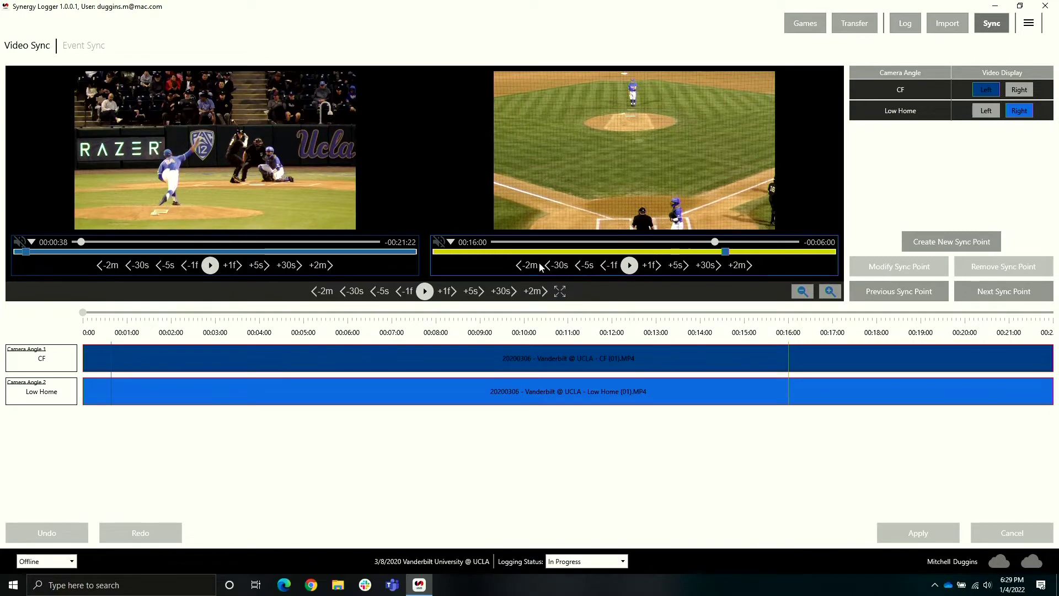
{"action": "left_click", "coordinate": [537, 265]}
{"action": "left_click", "coordinate": [558, 265]}
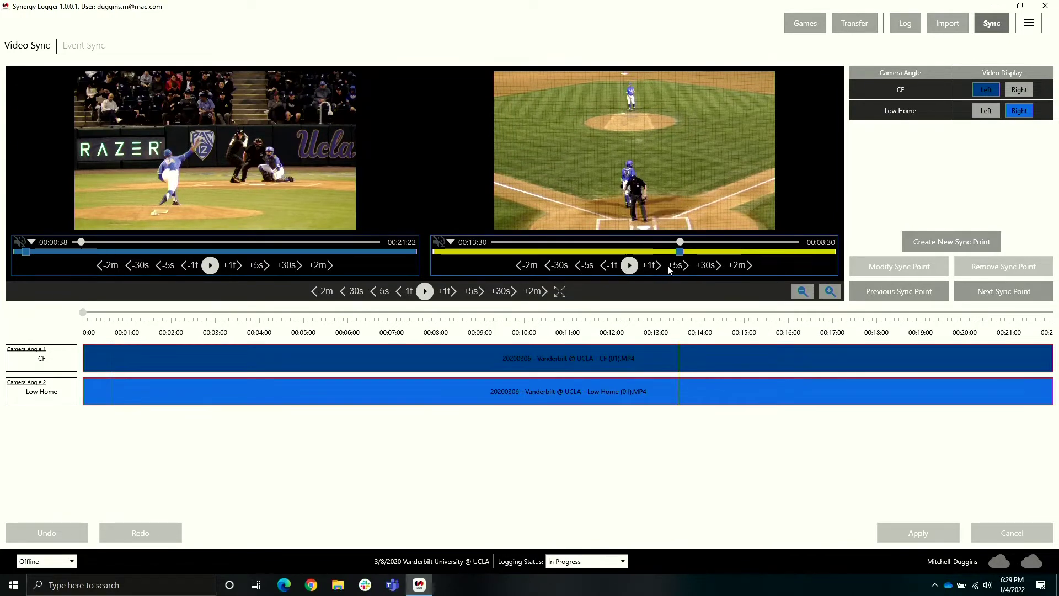
- Cue the Low Home video to the same pitch moment at about 00:13:57 and create a new sync point between both angles
{"action": "left_click", "coordinate": [675, 265]}
{"action": "left_click", "coordinate": [675, 265]}
{"action": "left_click", "coordinate": [675, 265]}
{"action": "left_click", "coordinate": [675, 265]}
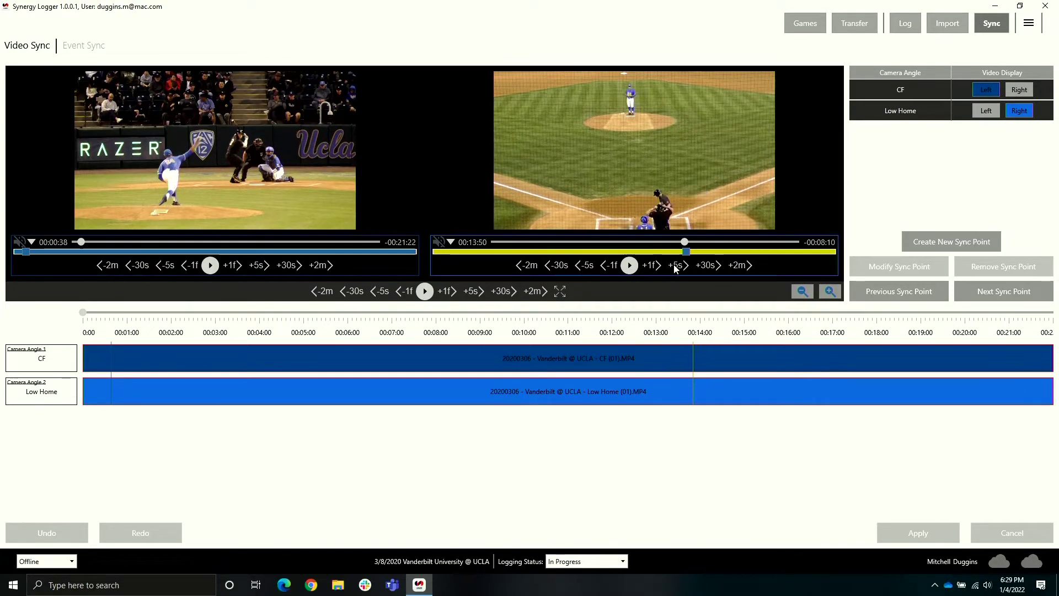
{"action": "left_click", "coordinate": [675, 266]}
{"action": "left_click", "coordinate": [629, 265]}
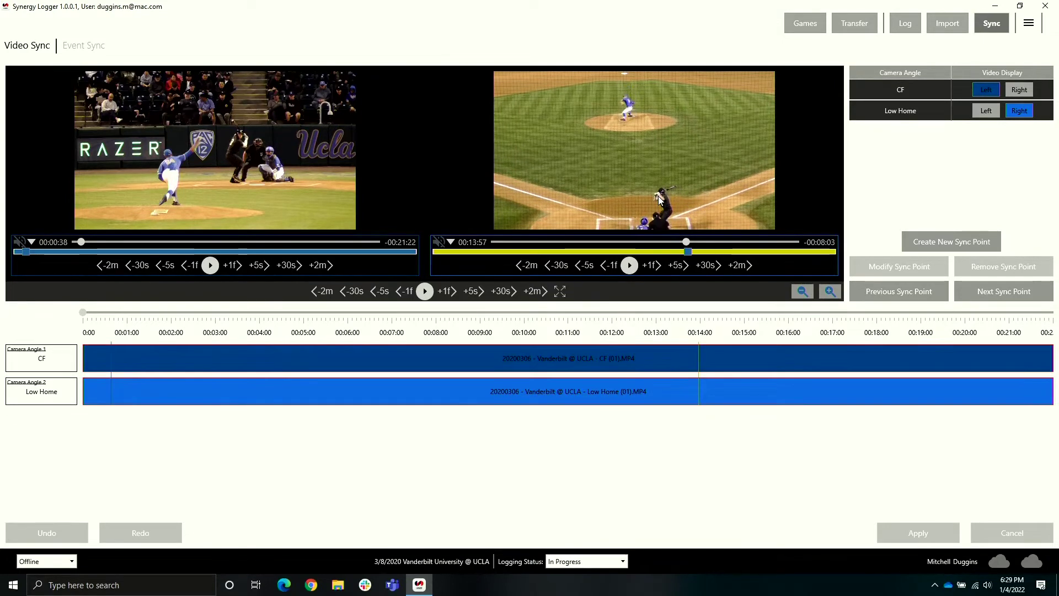
{"action": "left_click", "coordinate": [659, 200]}
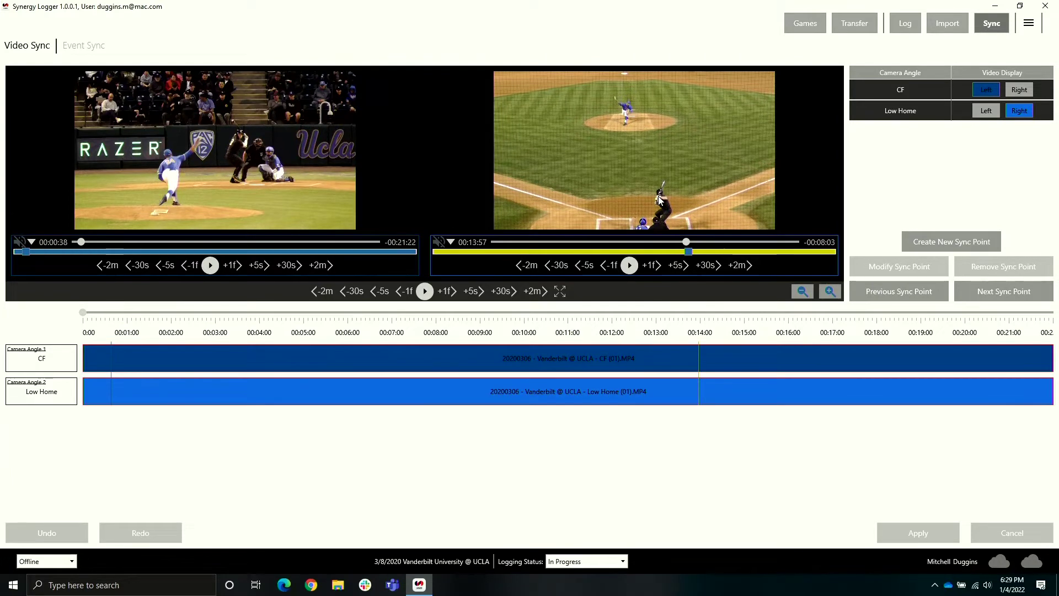
{"action": "left_click", "coordinate": [938, 242]}
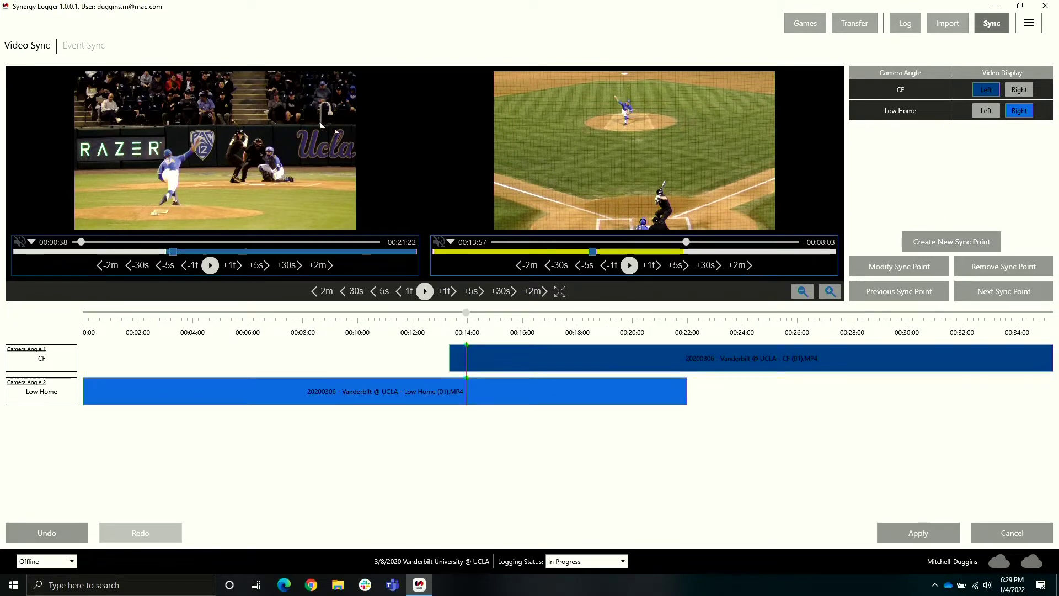
- Open event sync, select the first logged pitch event and advance the video timeline to 00:14:00
{"action": "left_click", "coordinate": [76, 47]}
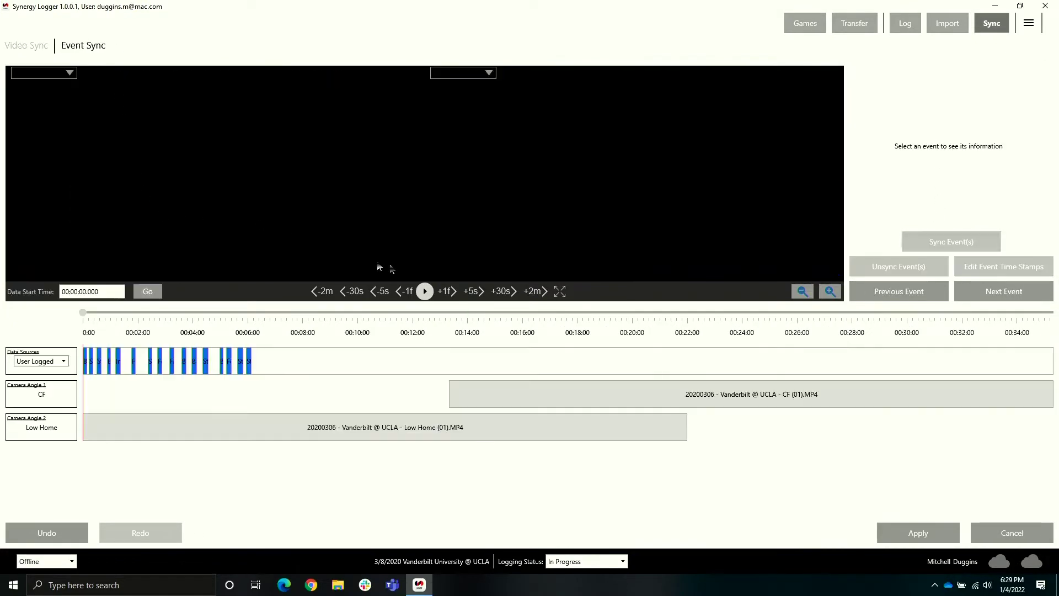
{"action": "left_click", "coordinate": [87, 364]}
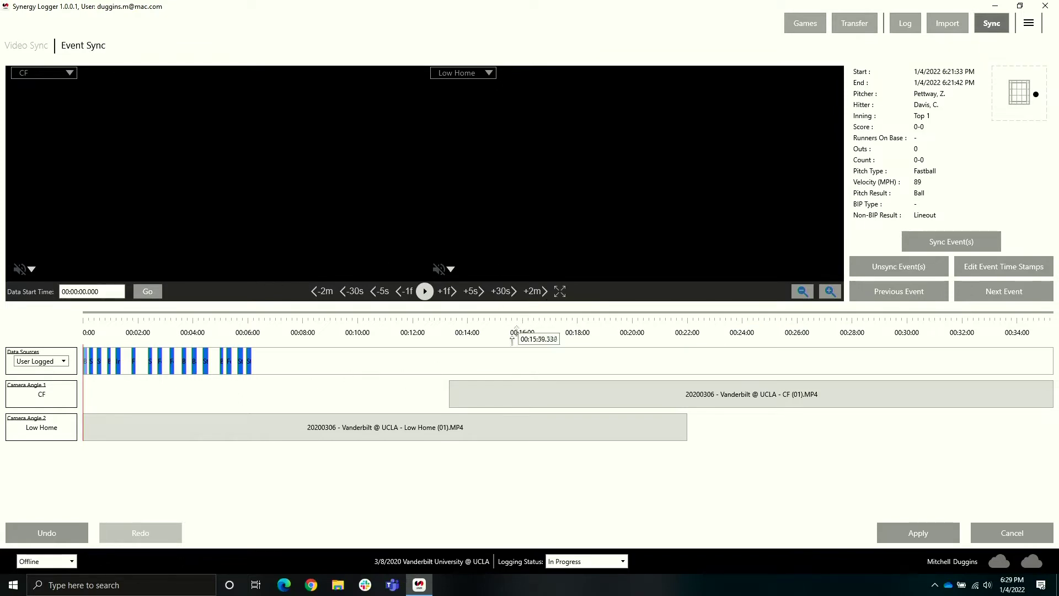
{"action": "left_click", "coordinate": [533, 291]}
{"action": "left_click", "coordinate": [533, 291]}
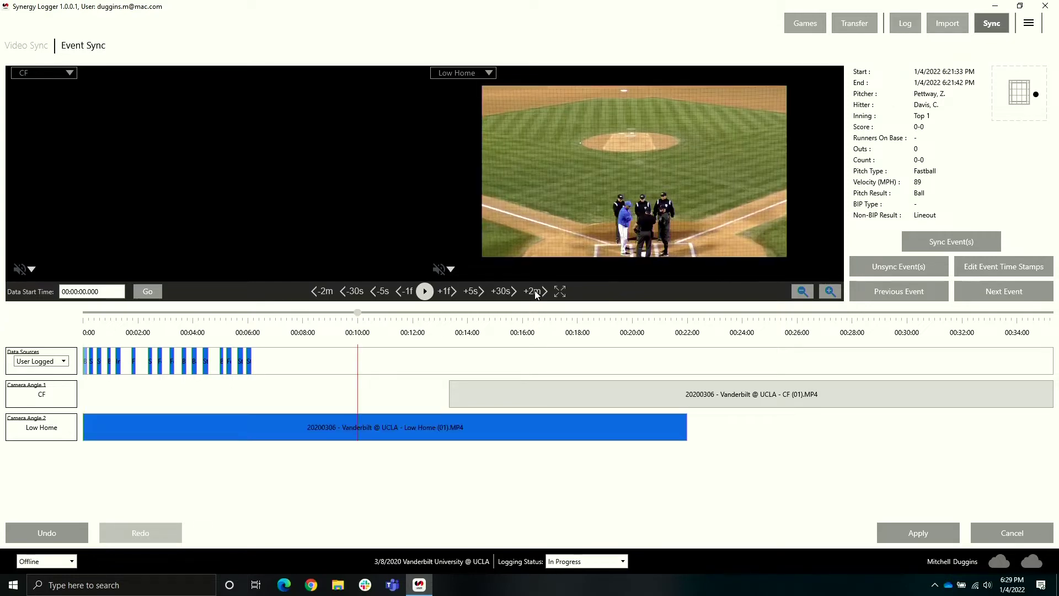
{"action": "left_click", "coordinate": [532, 291]}
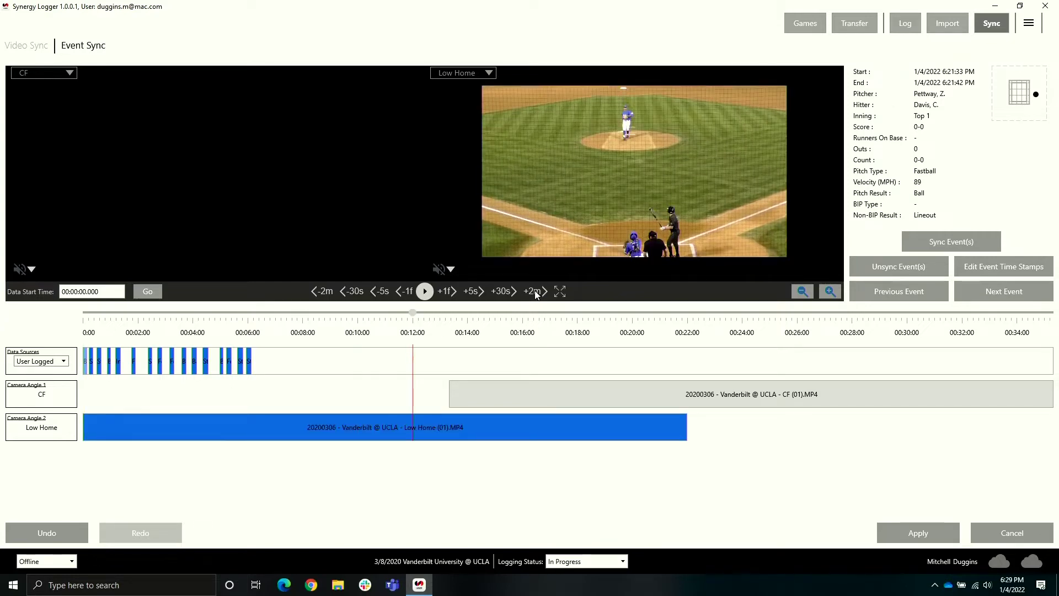
{"action": "left_click", "coordinate": [533, 292]}
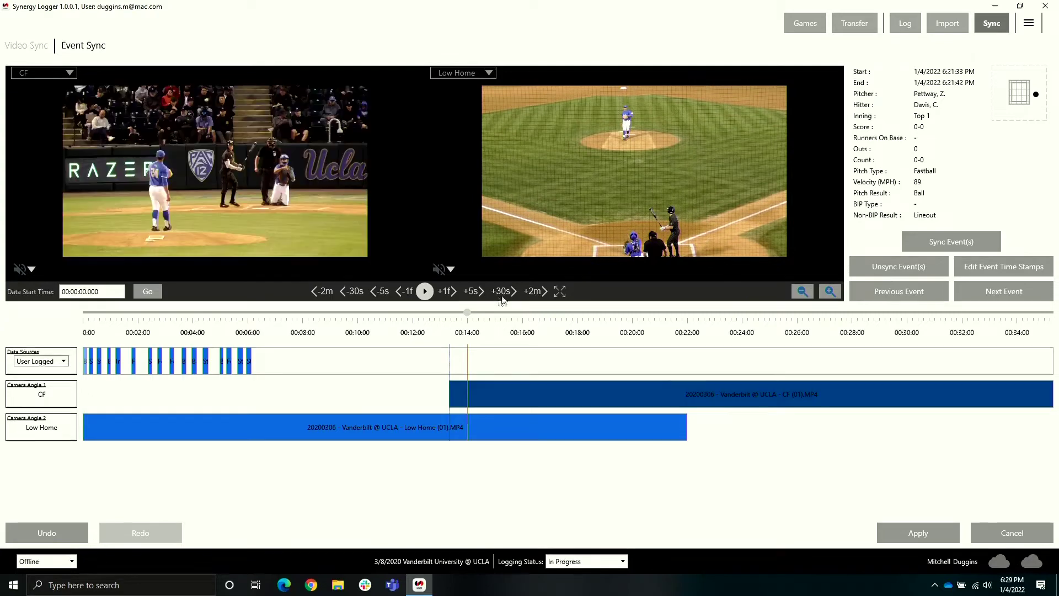
- Cue both videos to the pitcher's set before the first pitch, sync the logged events there and apply the changes
{"action": "left_click", "coordinate": [377, 292]}
{"action": "left_click", "coordinate": [380, 293]}
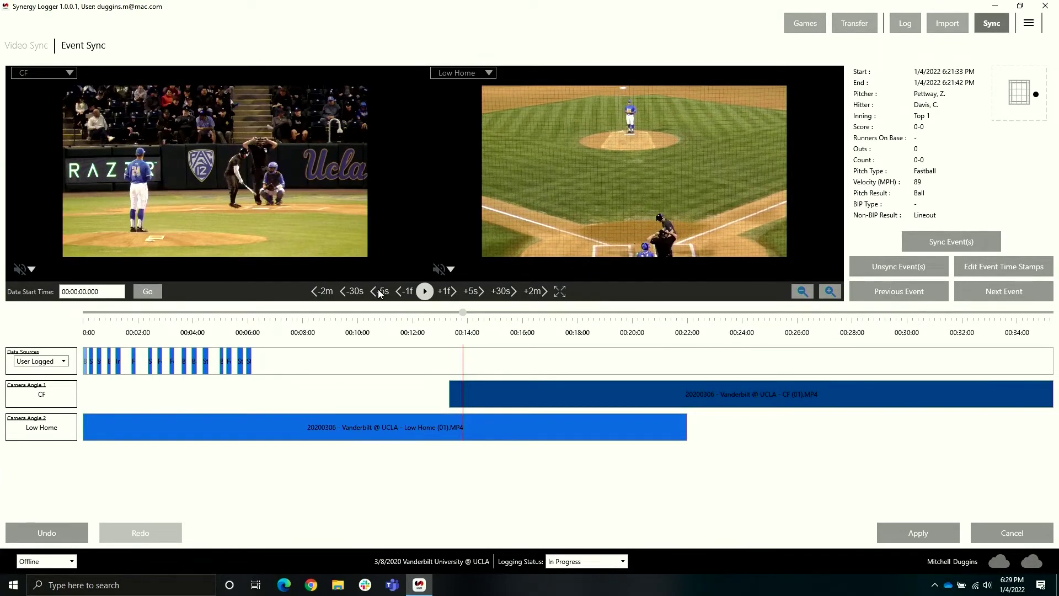
{"action": "left_click", "coordinate": [379, 293]}
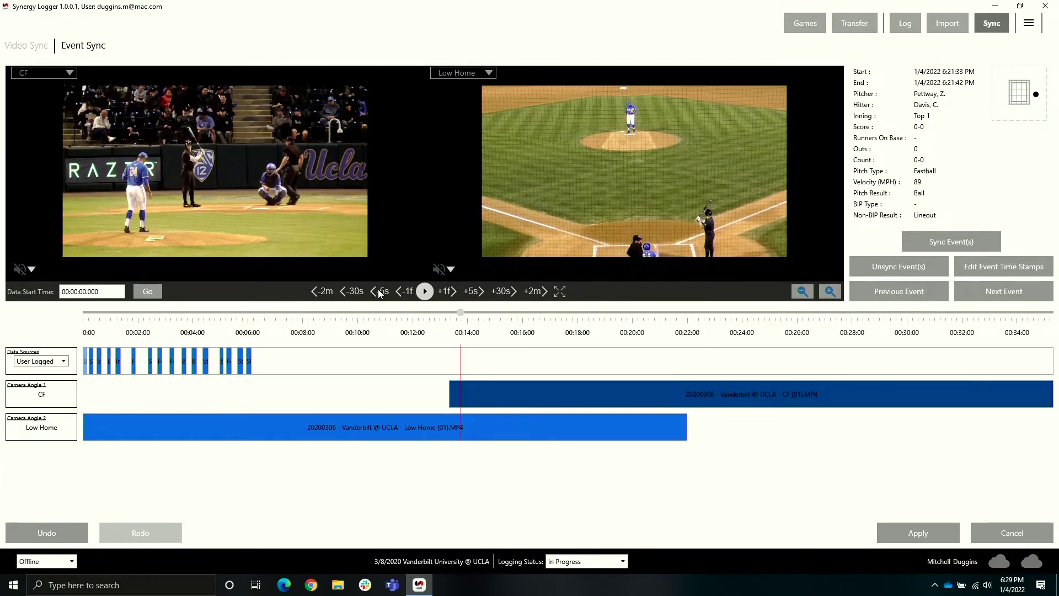
{"action": "left_click", "coordinate": [423, 292]}
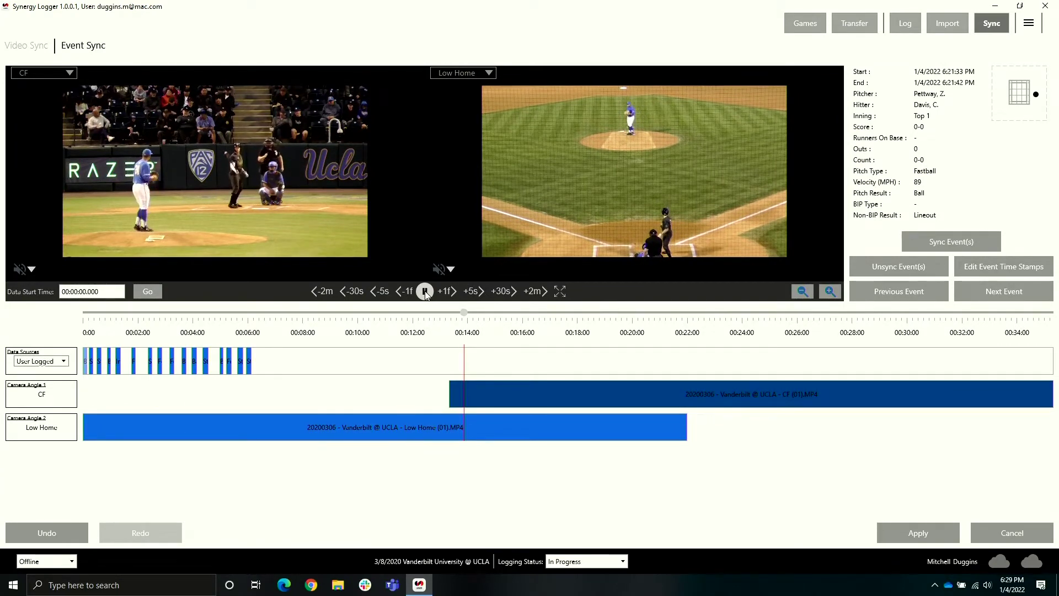
{"action": "left_click", "coordinate": [424, 291]}
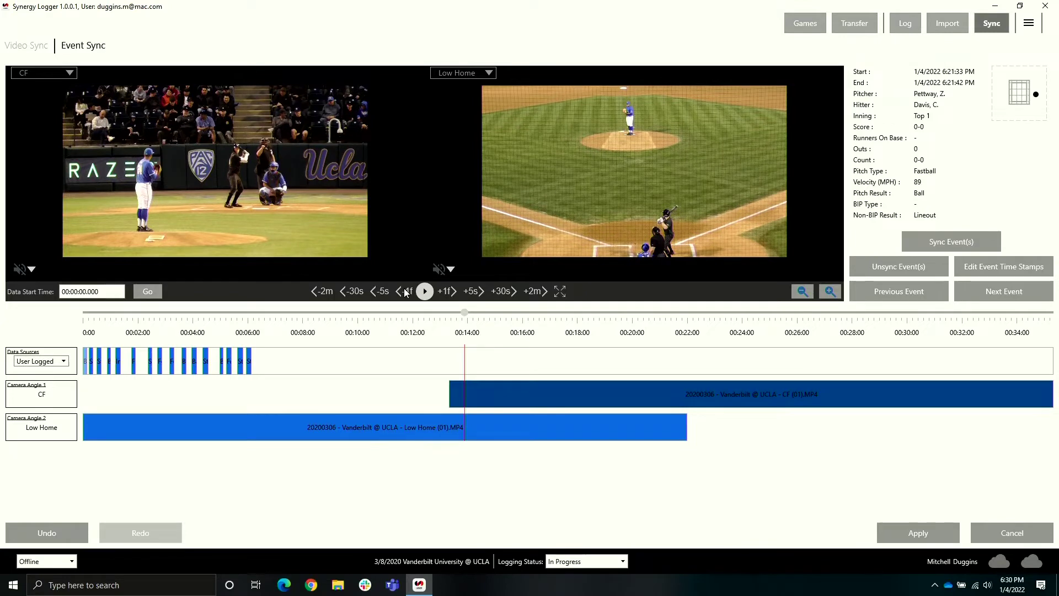
{"action": "left_click", "coordinate": [924, 241]}
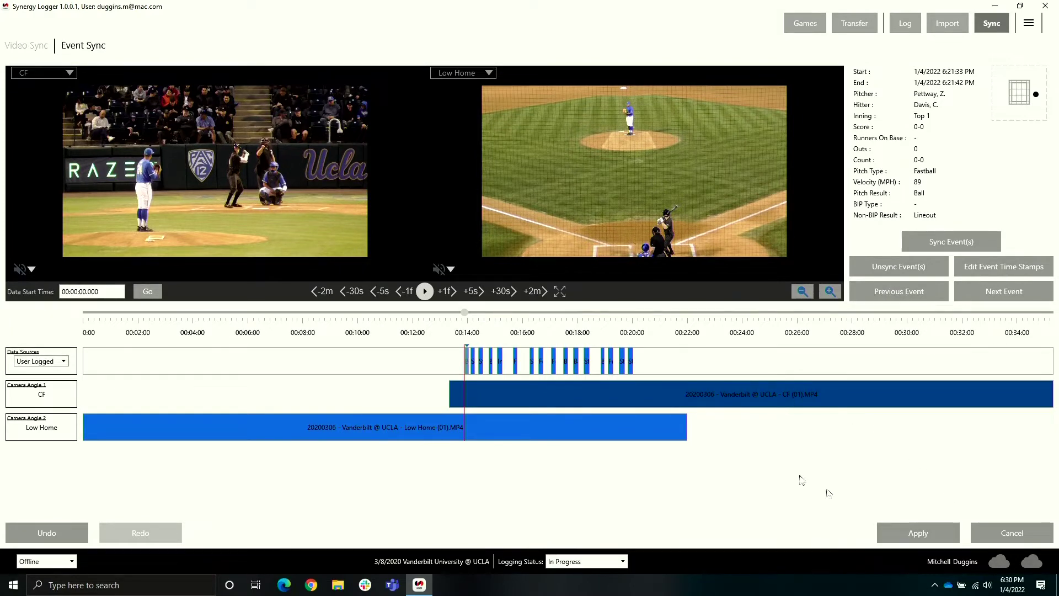
{"action": "left_click", "coordinate": [911, 535]}
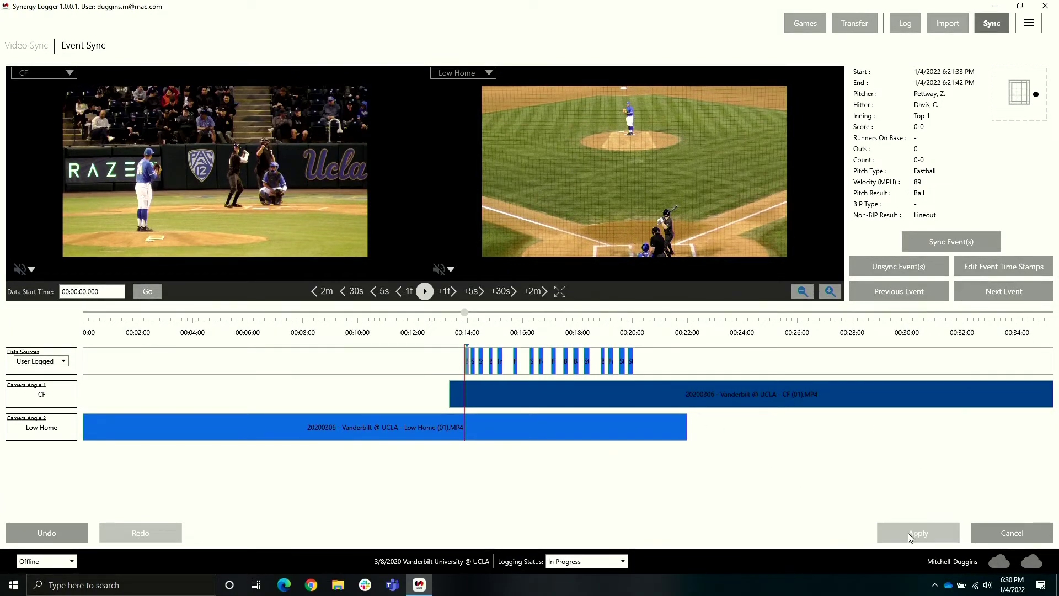
- Select the last logged pitch event and play it in both camera angles to check the sync
{"action": "left_click", "coordinate": [630, 366]}
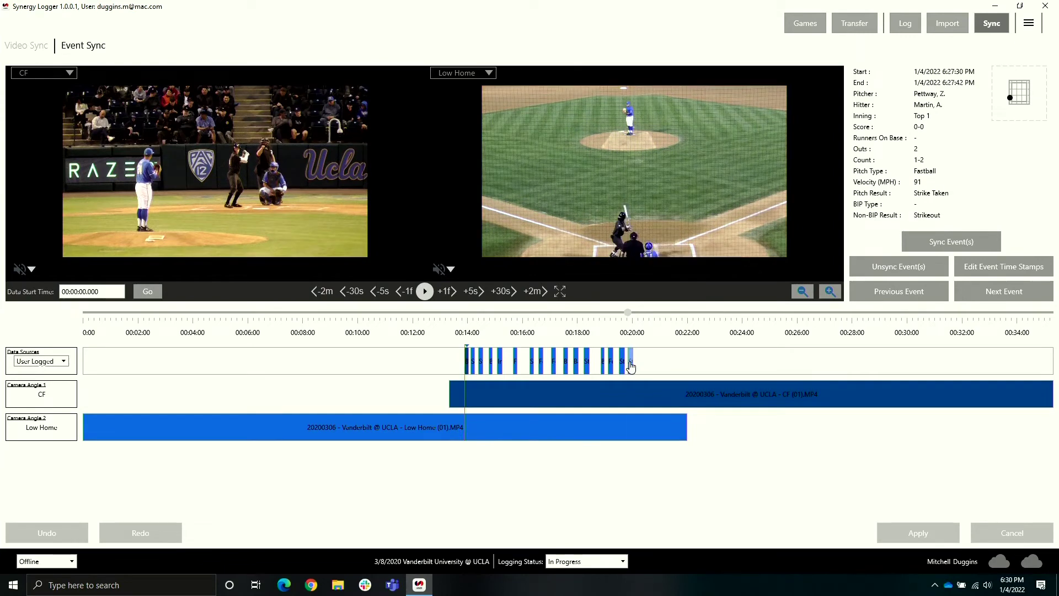
{"action": "left_click", "coordinate": [422, 293]}
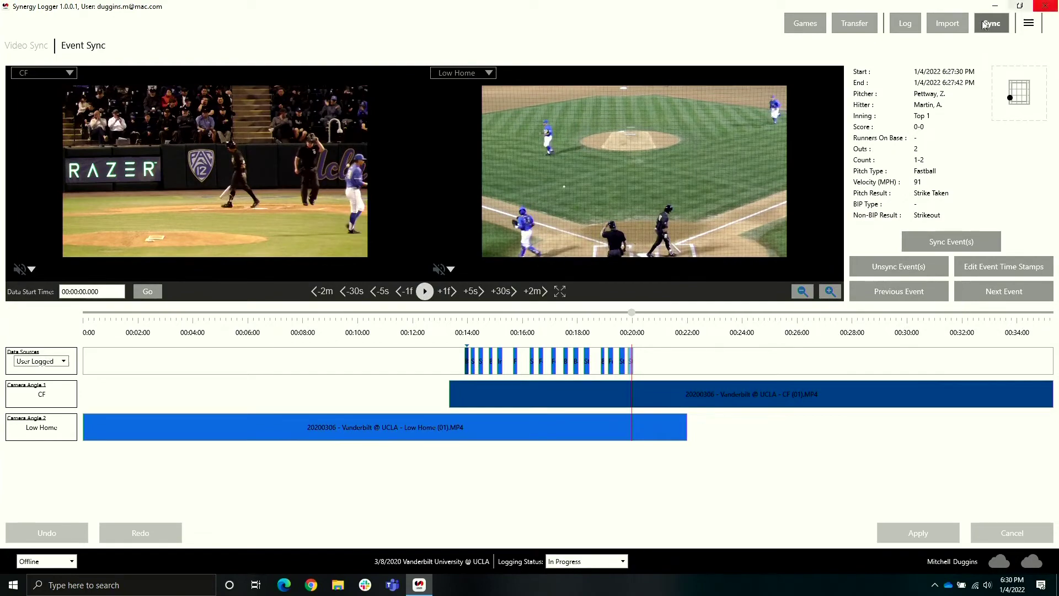
- Minimize the logger, launch Synergy Baseball QA from the desktop and open its game selection view
{"action": "left_click", "coordinate": [994, 6]}
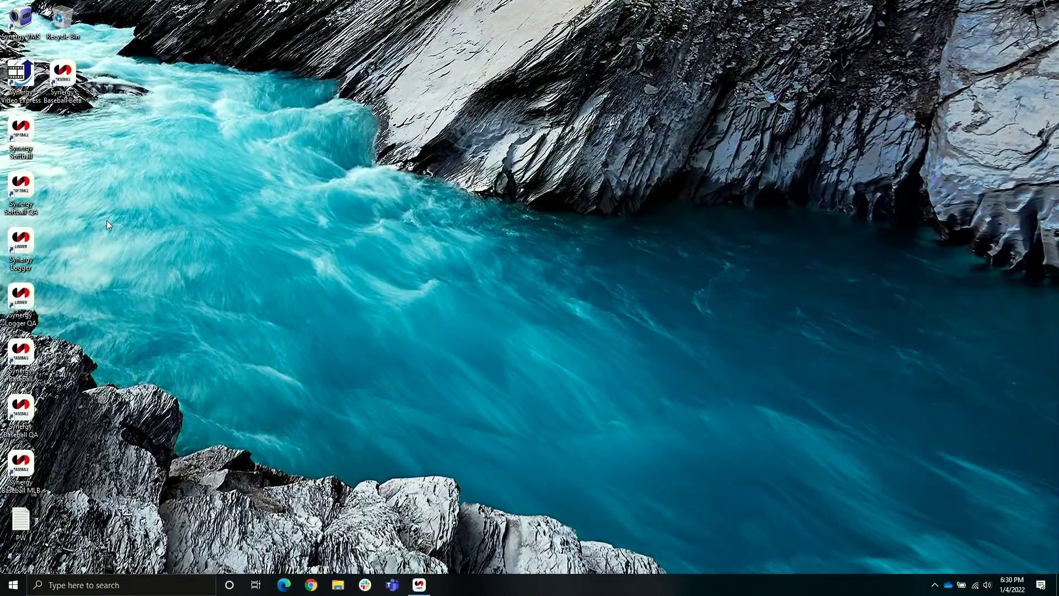
{"action": "double_click", "coordinate": [23, 408]}
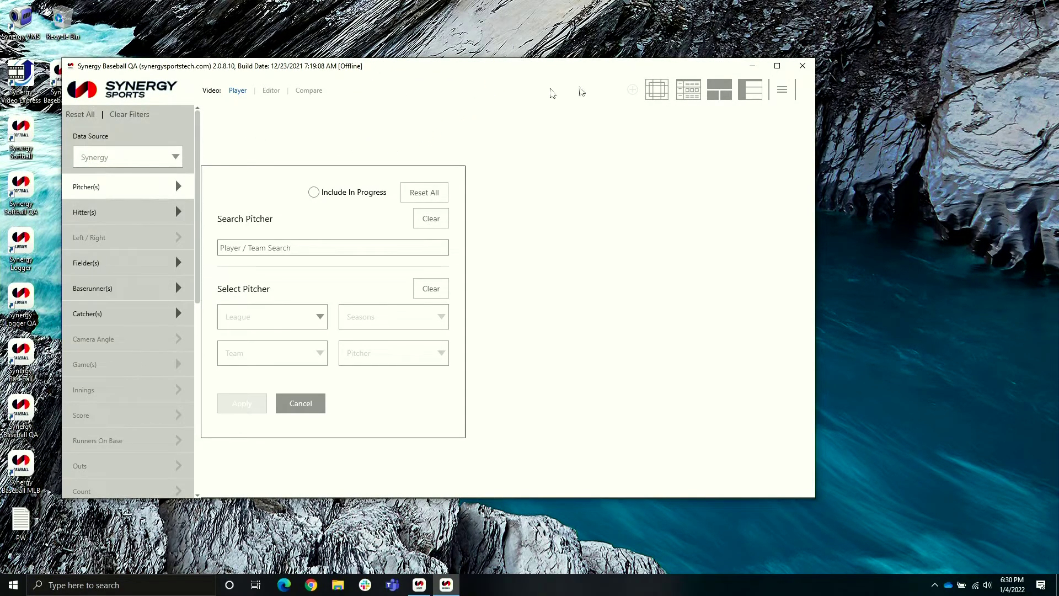
{"action": "left_click", "coordinate": [715, 84]}
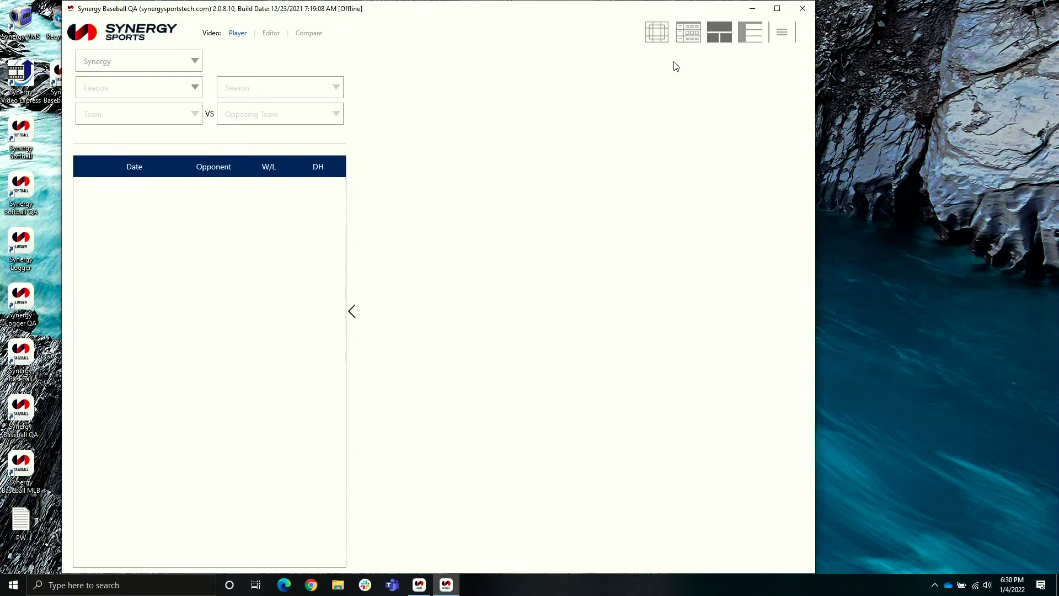
- Set the game filter to the My Team data source, College league and 2020 season
{"action": "left_click", "coordinate": [118, 63]}
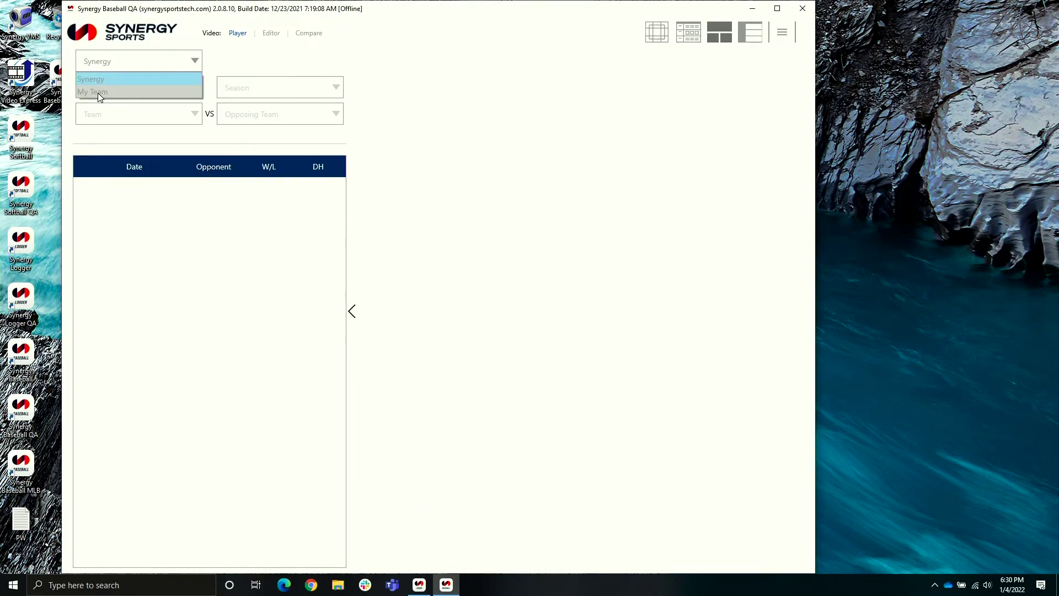
{"action": "left_click", "coordinate": [97, 92]}
{"action": "left_click", "coordinate": [97, 95]}
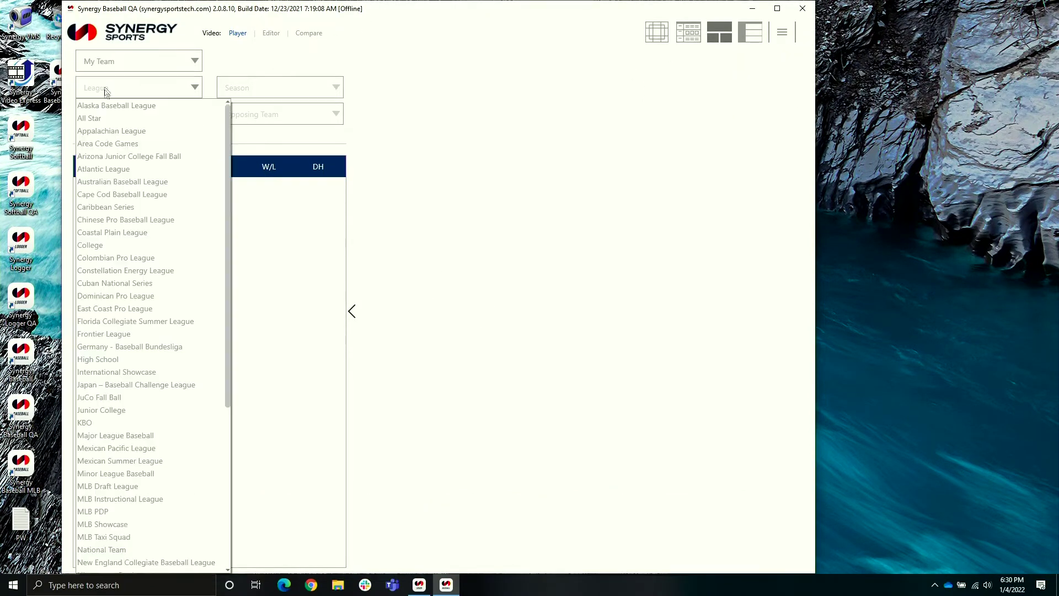
{"action": "left_click", "coordinate": [97, 245]}
{"action": "left_click", "coordinate": [255, 90]}
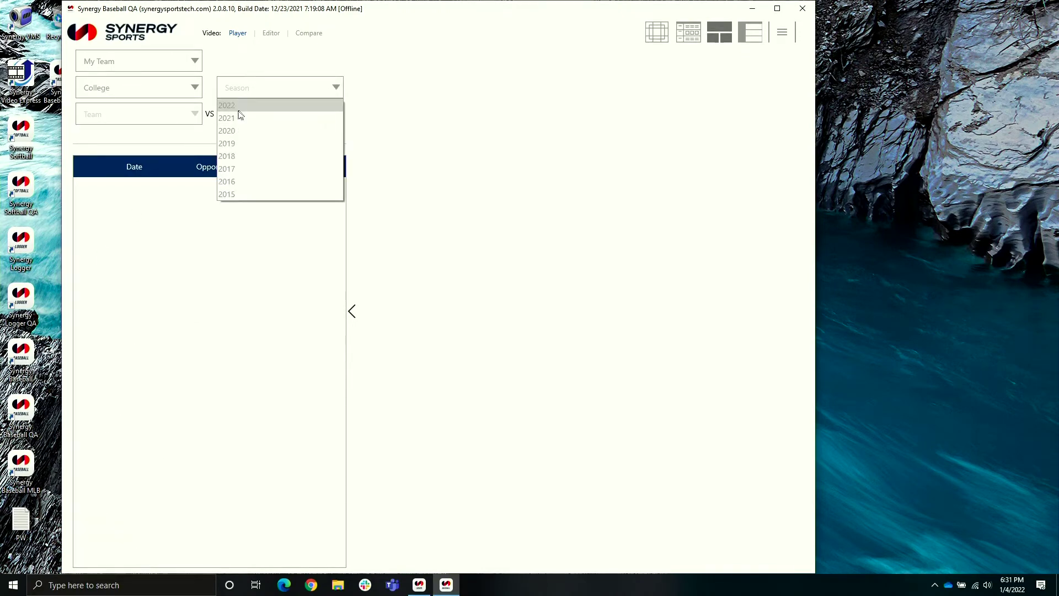
{"action": "left_click", "coordinate": [235, 131]}
- Choose Vanderbilt University as the team and select its Sun, Mar 8 game at UCLA
{"action": "left_click", "coordinate": [168, 117]}
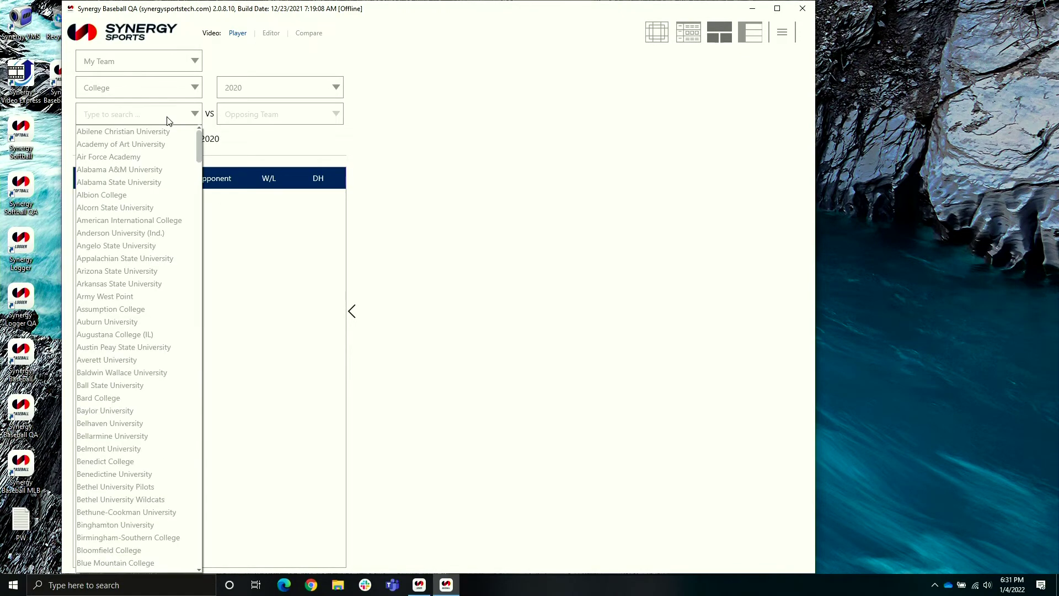
{"action": "type", "text": "van"}
{"action": "left_click", "coordinate": [118, 182]}
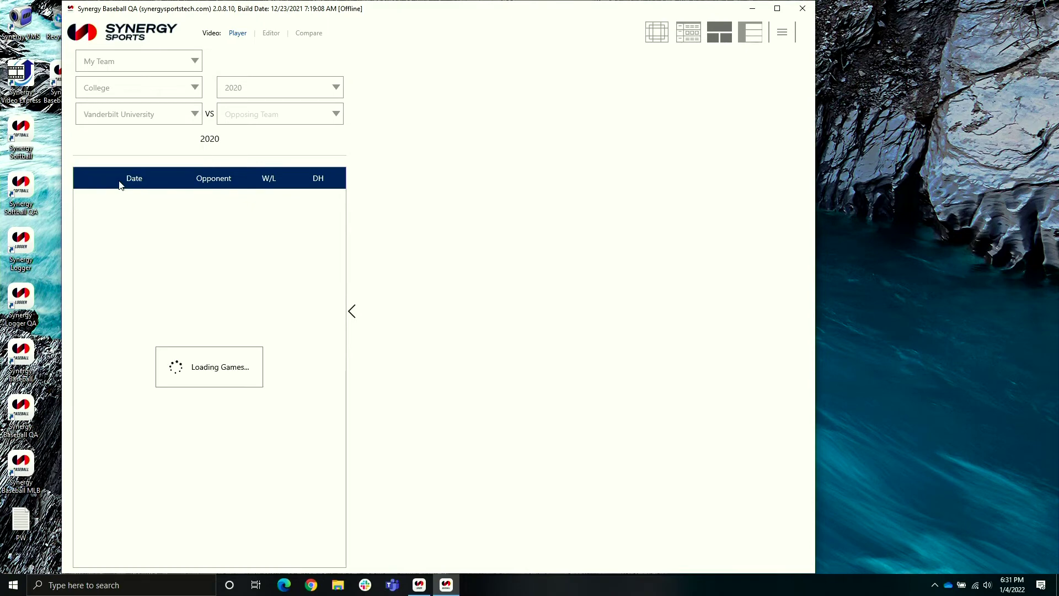
{"action": "left_click", "coordinate": [84, 200]}
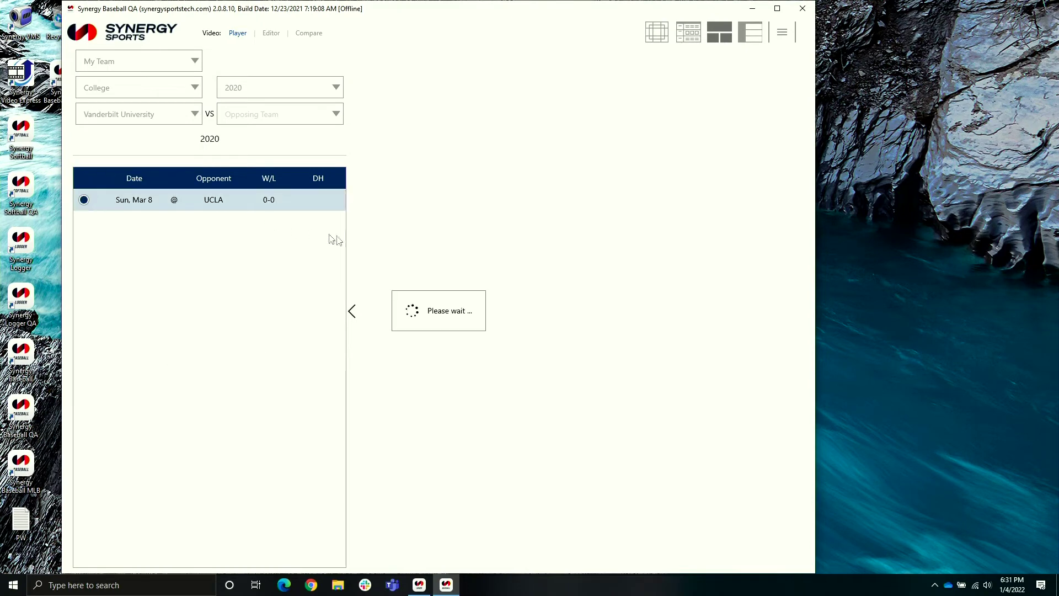